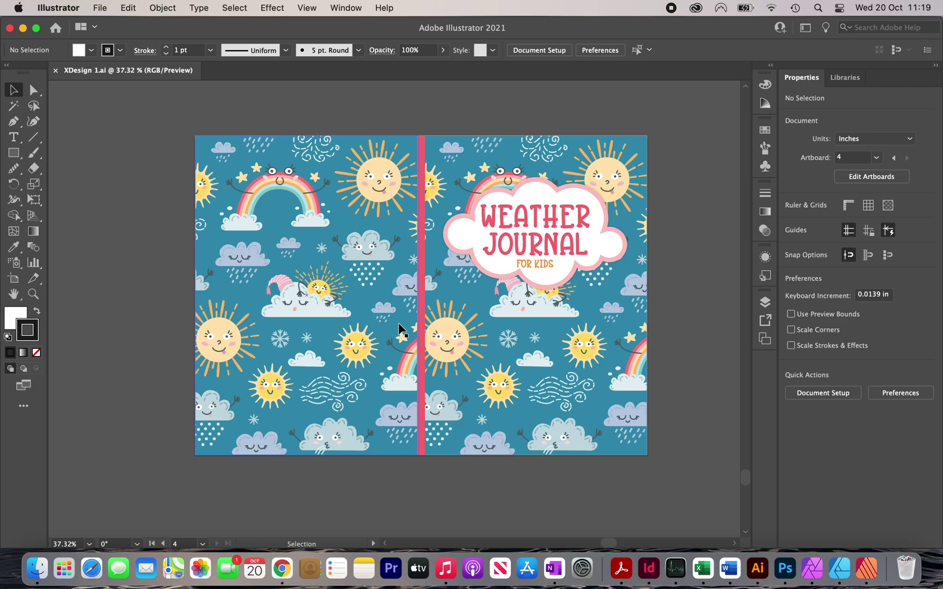
Step: Switch to Chrome and browse the Amazon.com search results for existing kids' weather journals
click(282, 569)
scroll(298, 273, down, 2)
scroll(298, 272, down, 8)
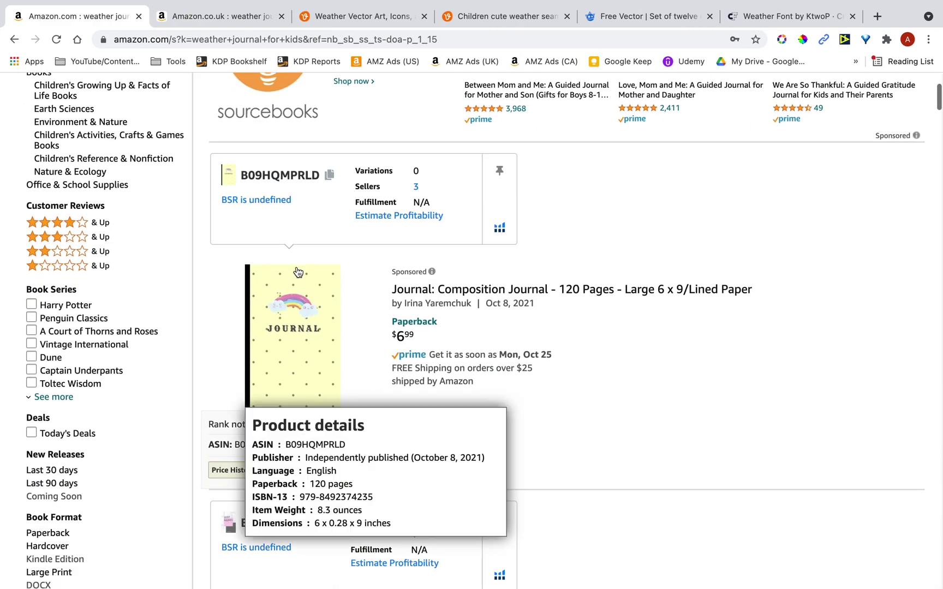
scroll(297, 271, down, 7)
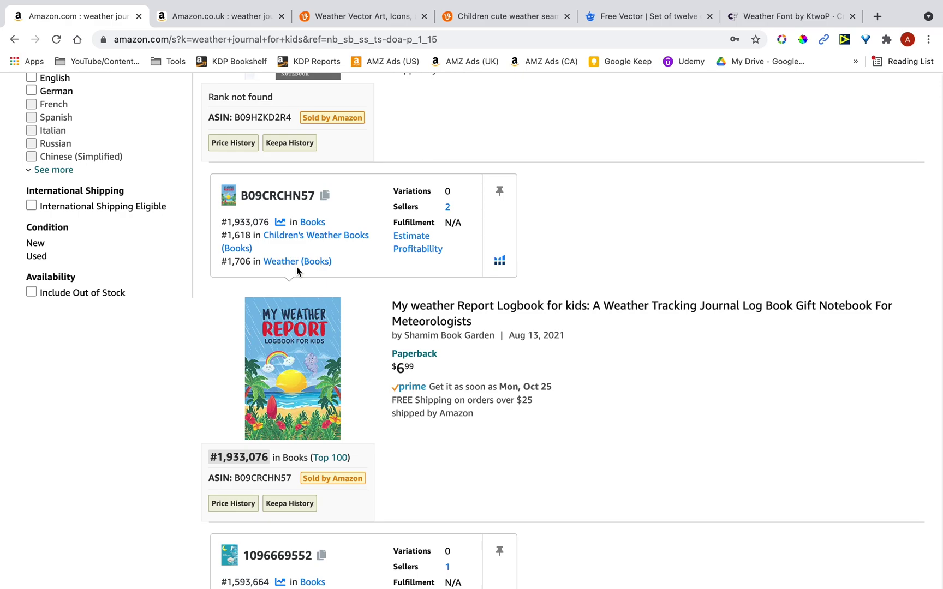
scroll(296, 266, down, 2)
scroll(296, 270, down, 3)
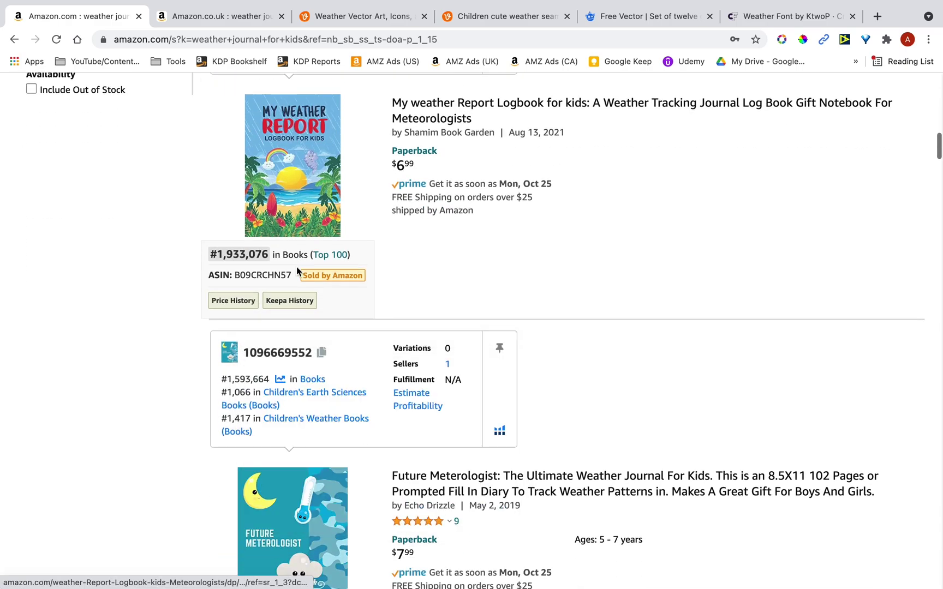
scroll(296, 270, down, 2)
Step: Look through the installed applications, the Vecteezy weather pattern page and the Freepik set of twelve clouds
key(F4)
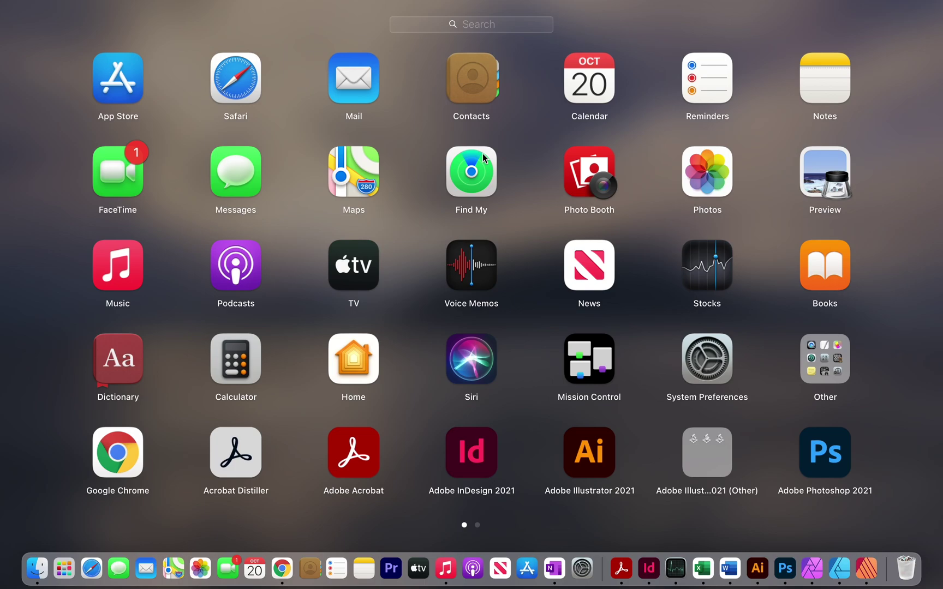
scroll(592, 441, right, 5)
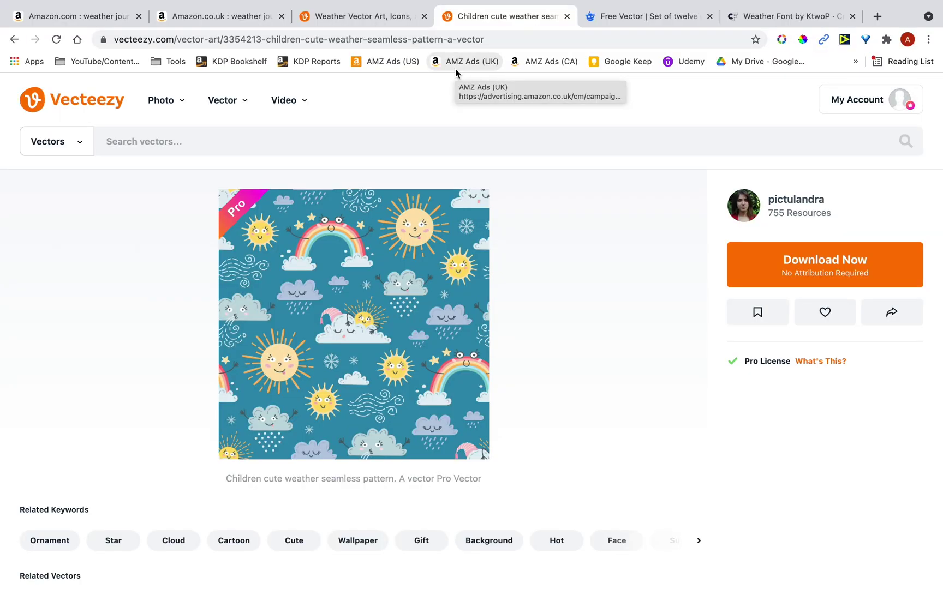
click(657, 21)
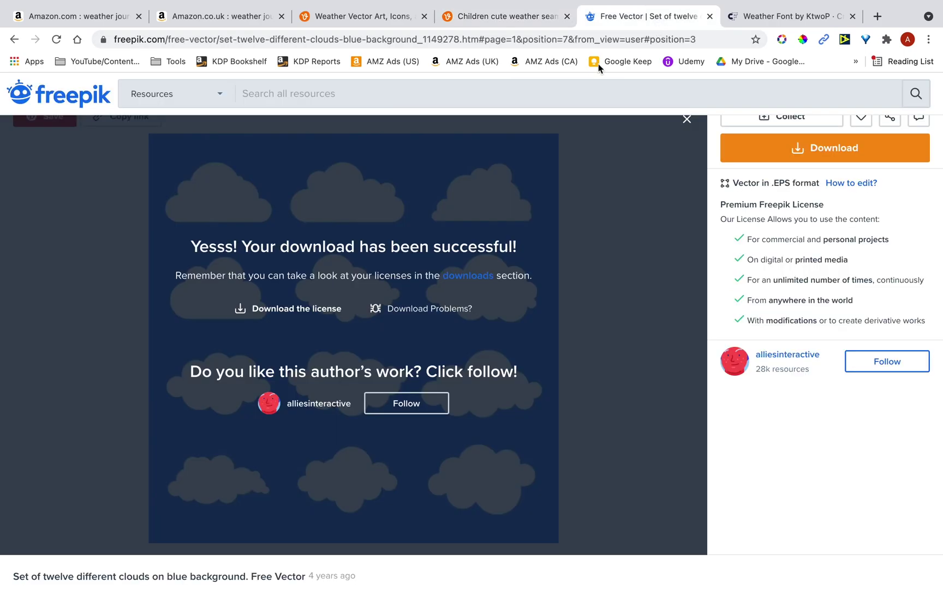
click(594, 265)
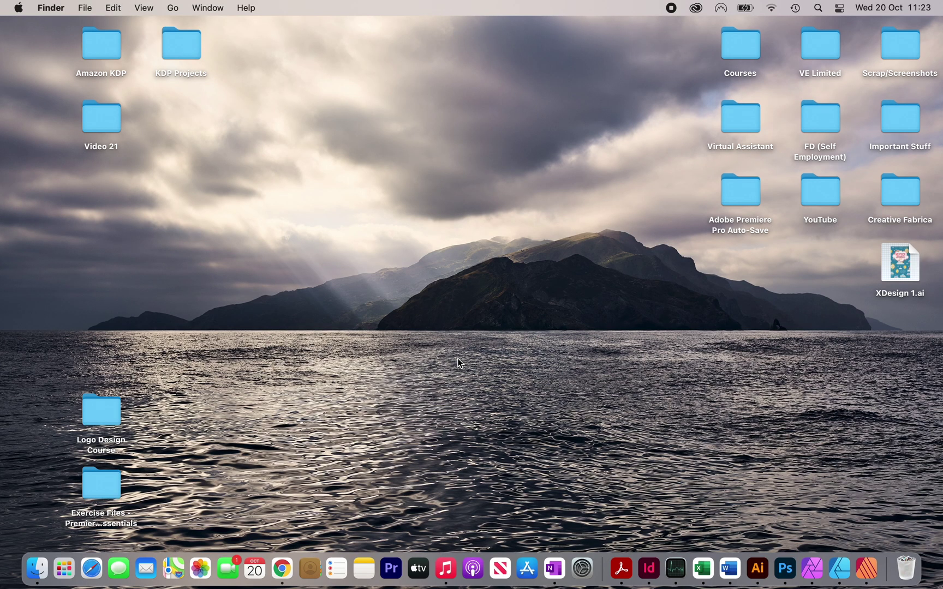
Step: Switch to Adobe Illustrator and start a new document named Weather Journal Cover
click(759, 570)
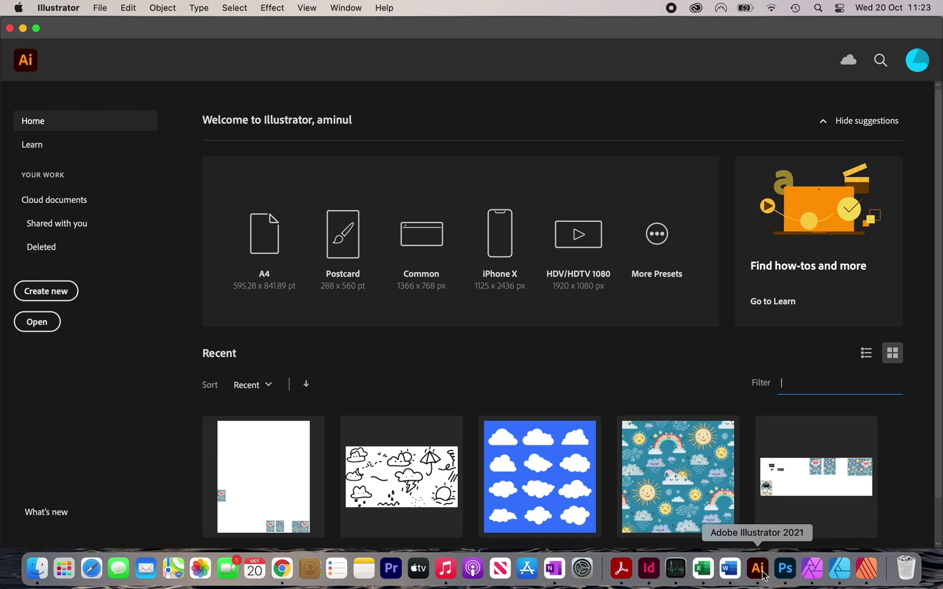
click(57, 302)
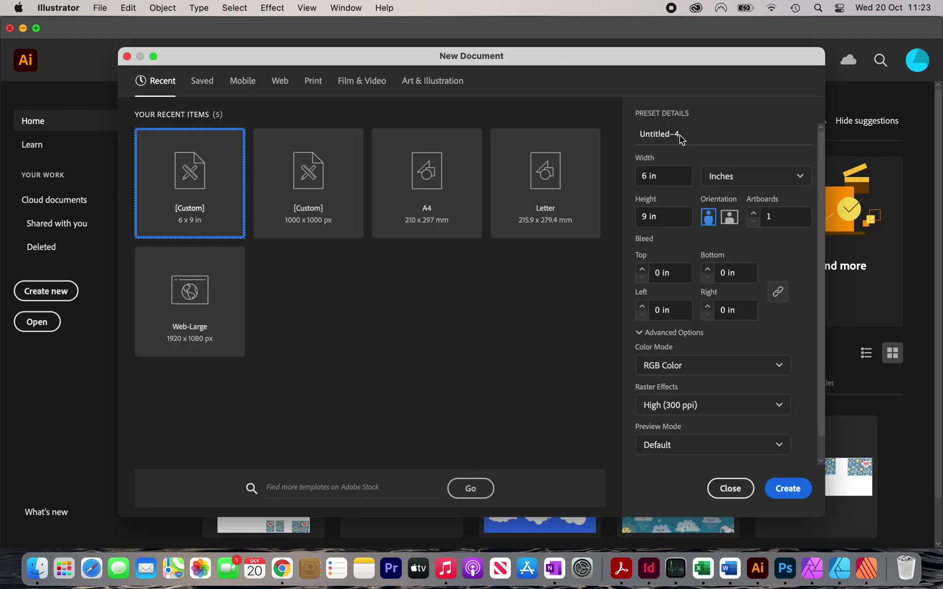
click(679, 134)
drag(679, 135, 628, 137)
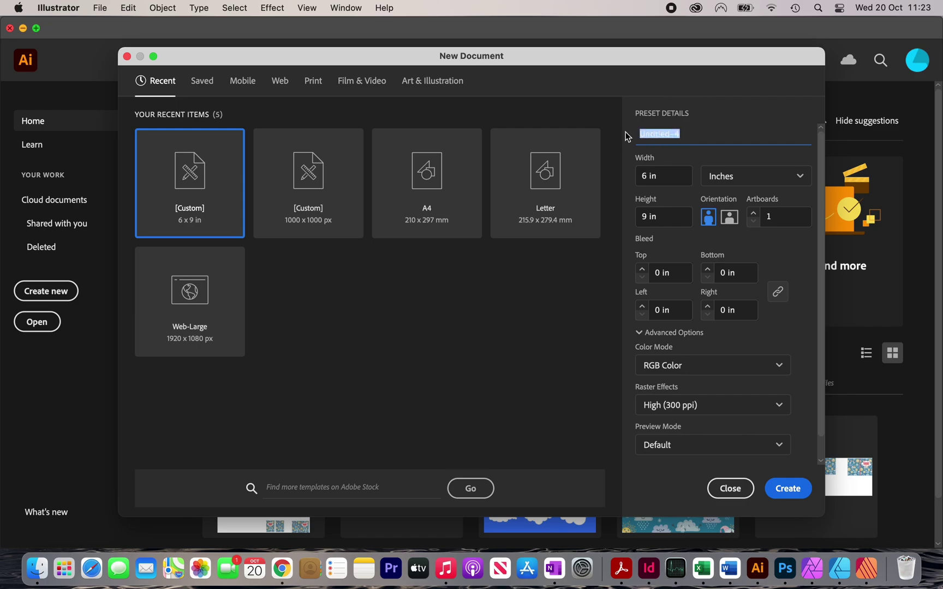
text(Weather Journal Cover)
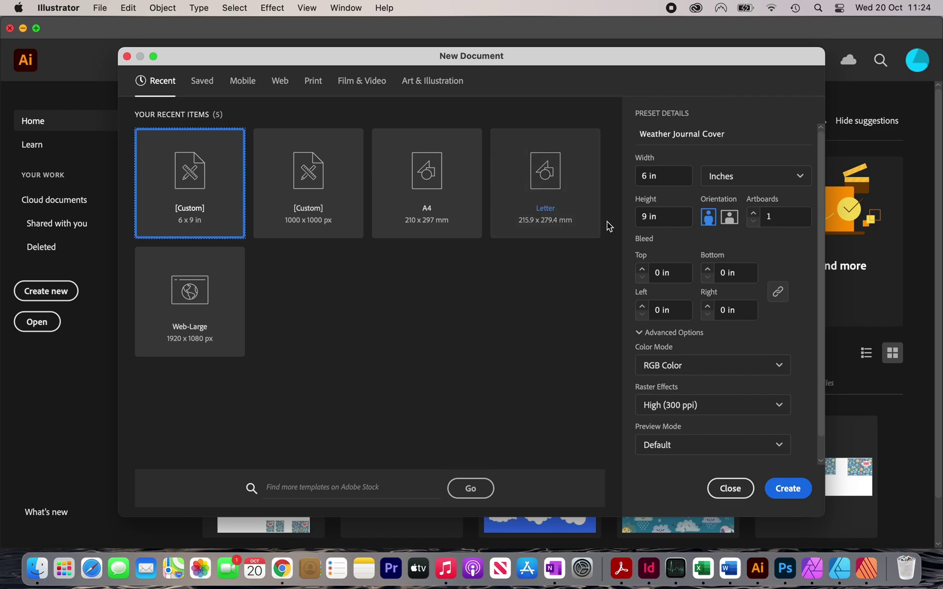
Step: Set the new document's size to 7 in wide by 10 in high and create it
click(646, 177)
key(BackSpace)
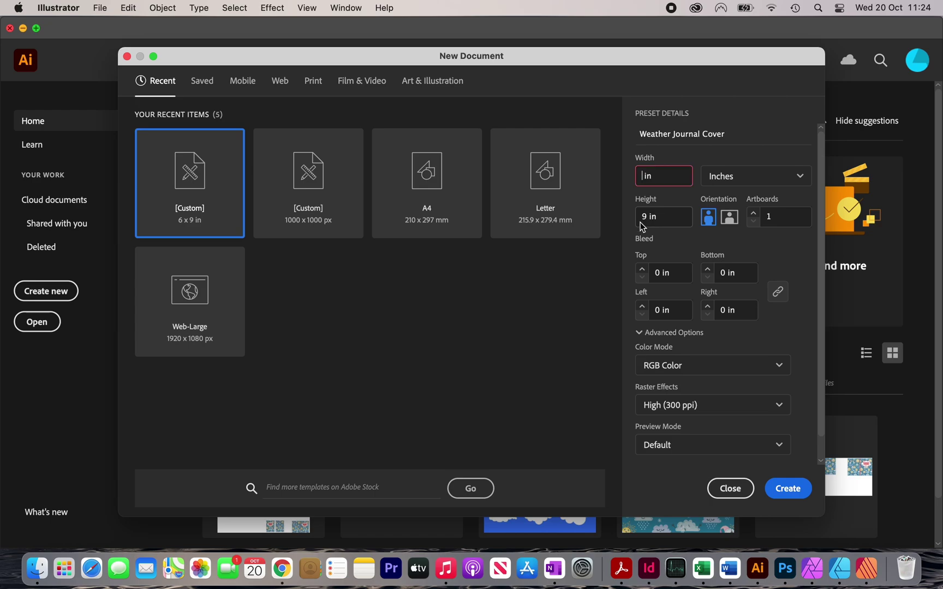
text(7)
click(647, 228)
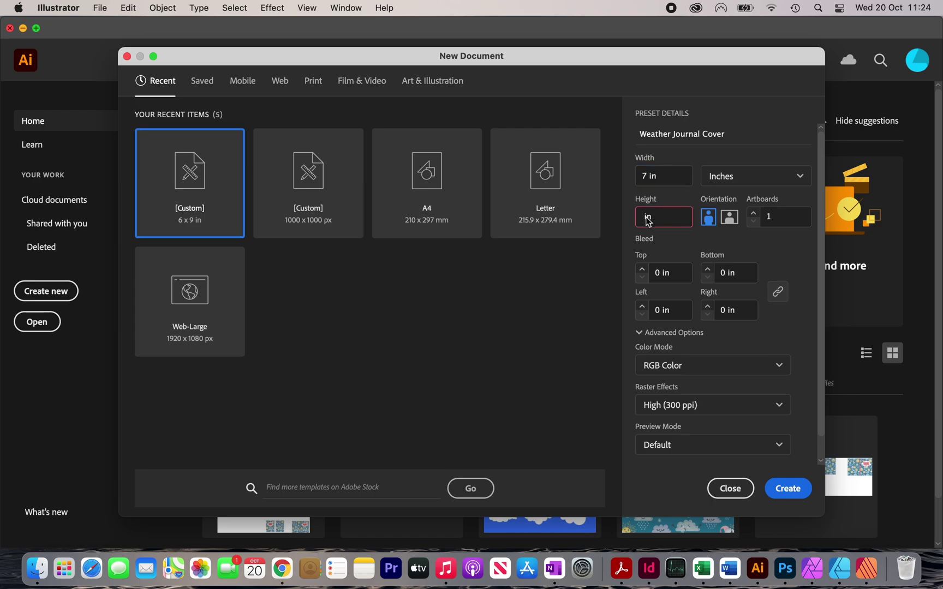
key(BackSpace)
text(10)
click(785, 494)
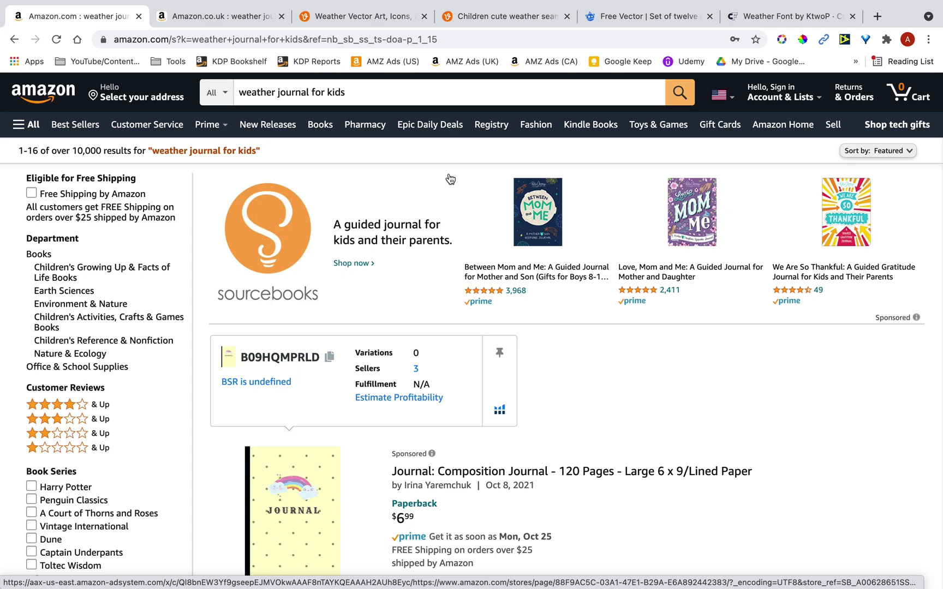
Step: Switch back to Chrome and examine the covers of competing kids' weather journals on Amazon.com
key(ctrl+Up)
click(450, 257)
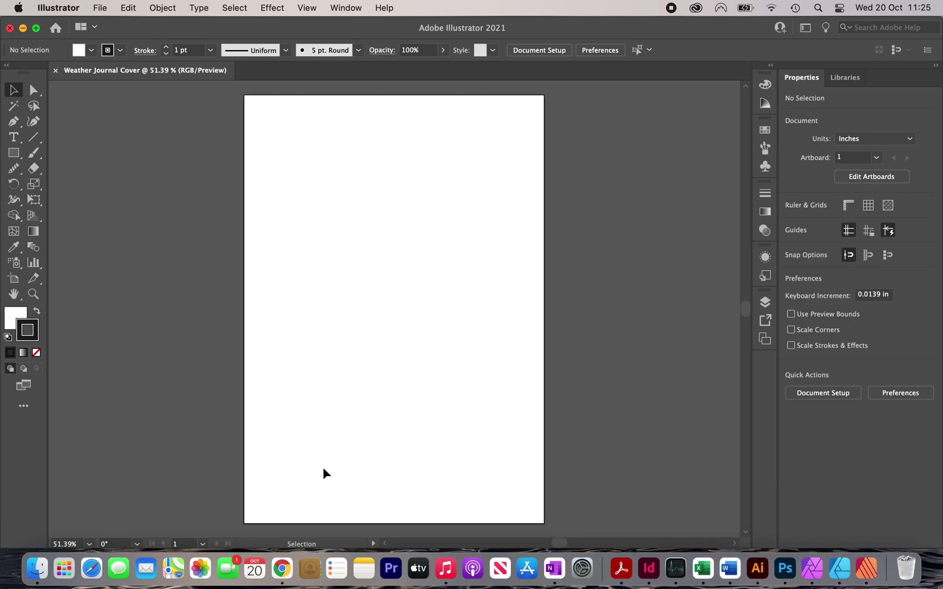
click(279, 578)
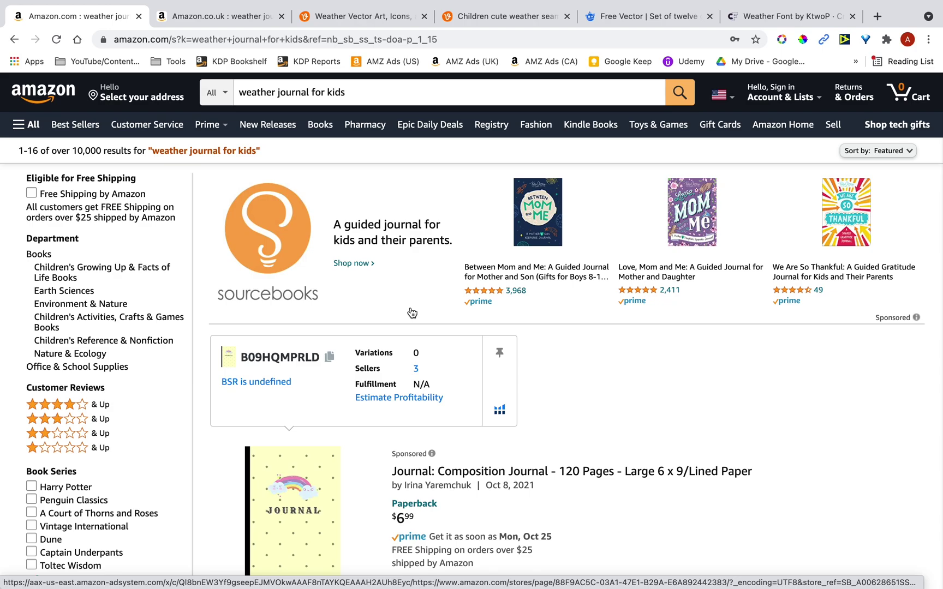
scroll(414, 211, down, 10)
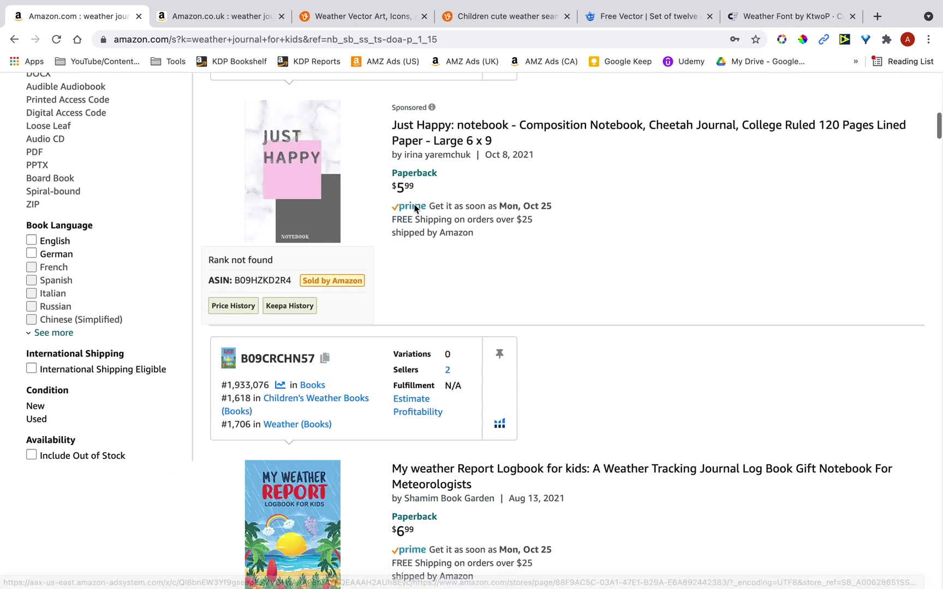
scroll(415, 209, down, 4)
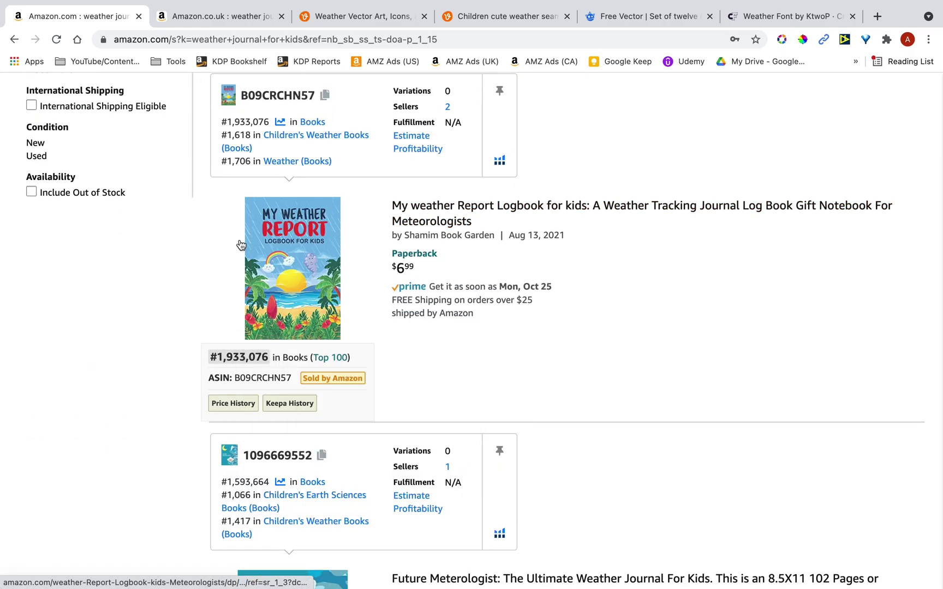
scroll(712, 158, down, 5)
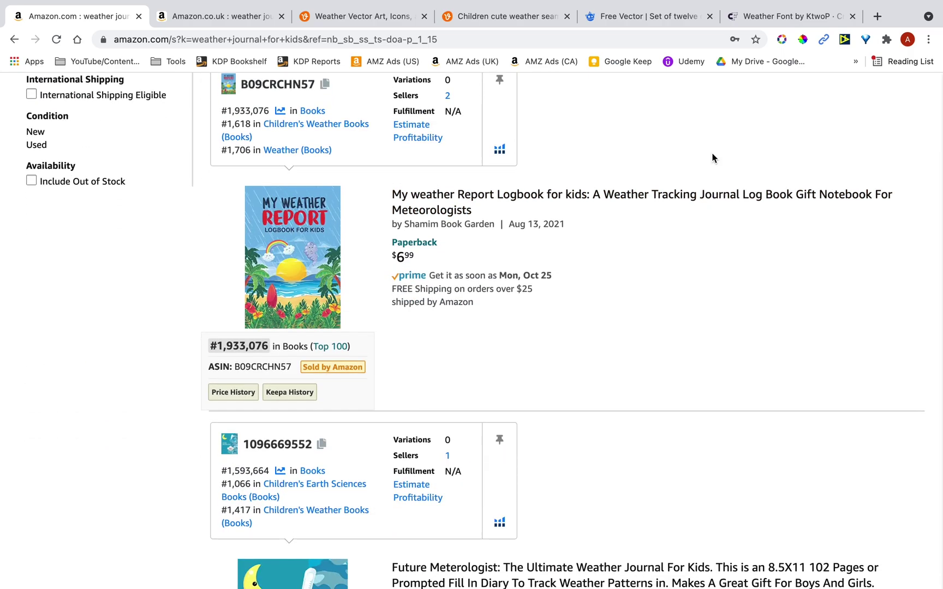
scroll(712, 158, down, 4)
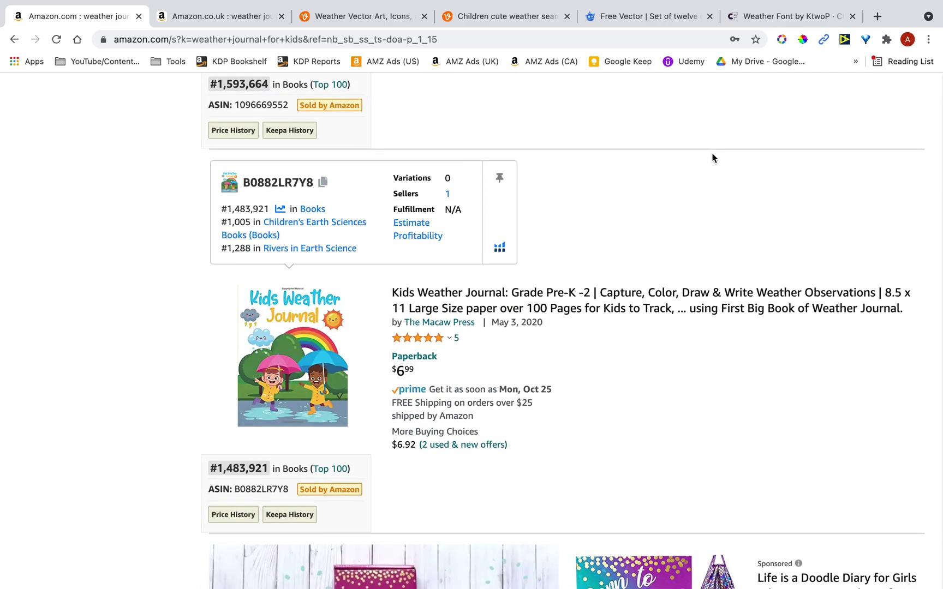
Step: Sort the "weather journal for kids" results on Amazon.co.uk by Newest Arrivals
click(217, 16)
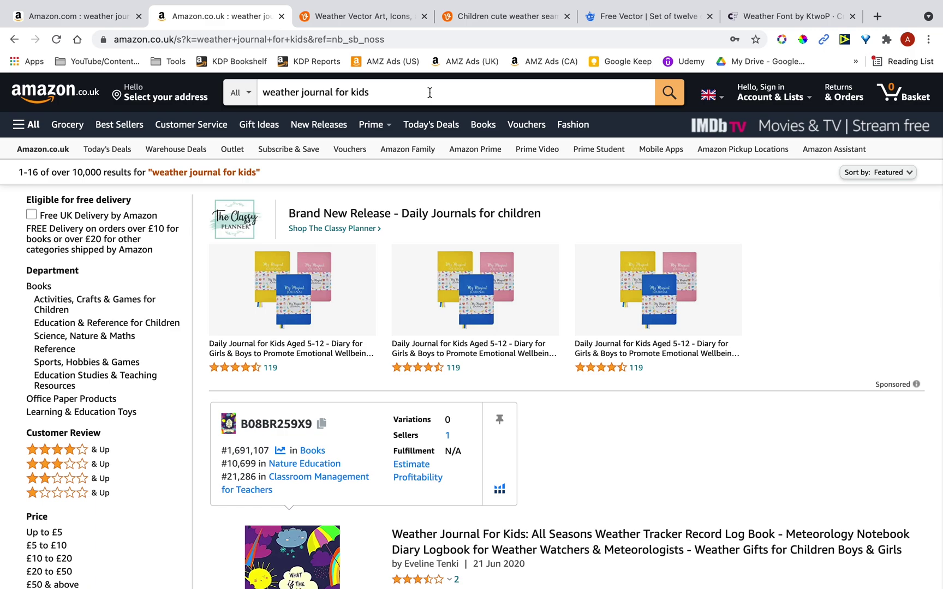
click(887, 172)
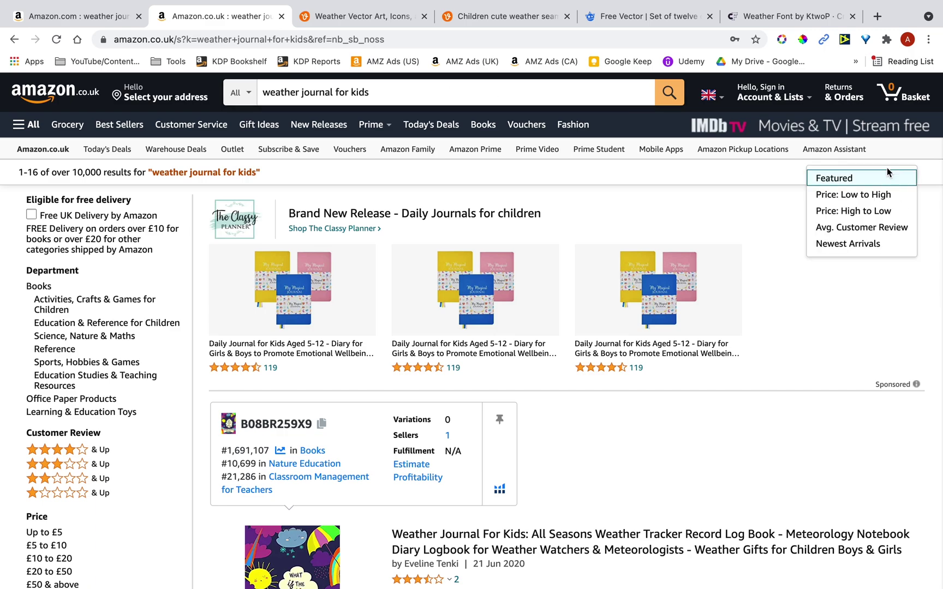
click(858, 245)
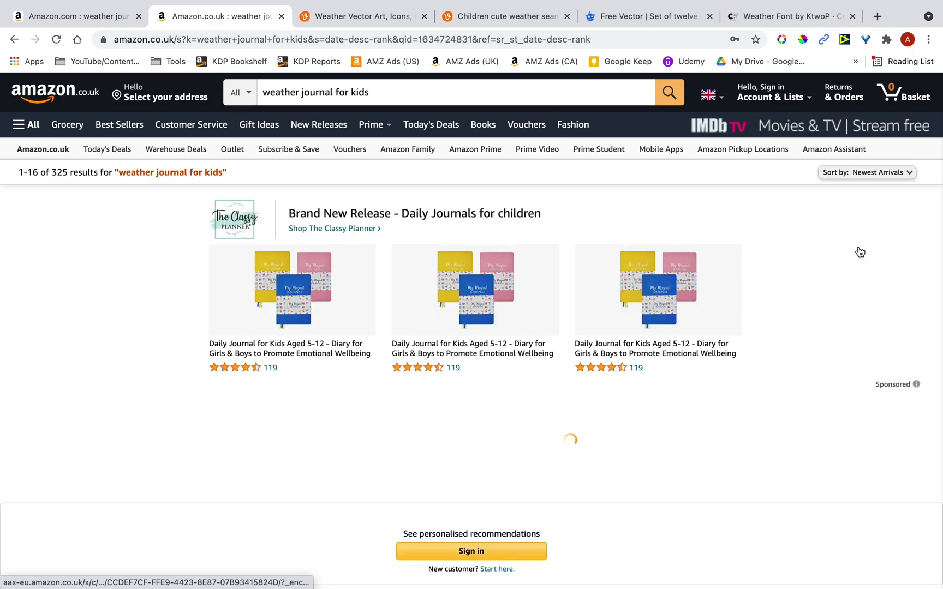
Step: Examine the cover and product details of the Daily Weather Journal For Kids listing up close
scroll(615, 284, down, 3)
scroll(615, 280, down, 9)
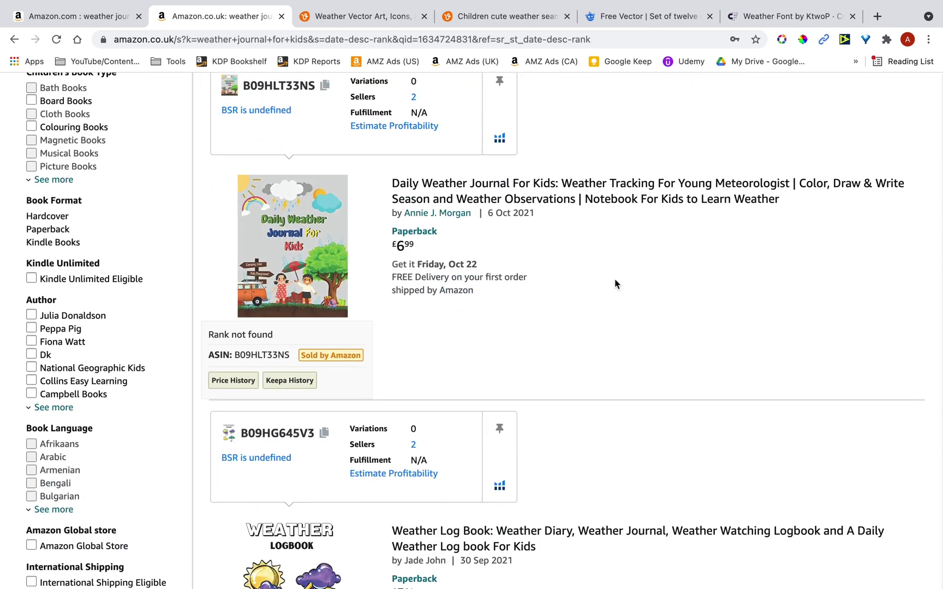
mouse_move(338, 278)
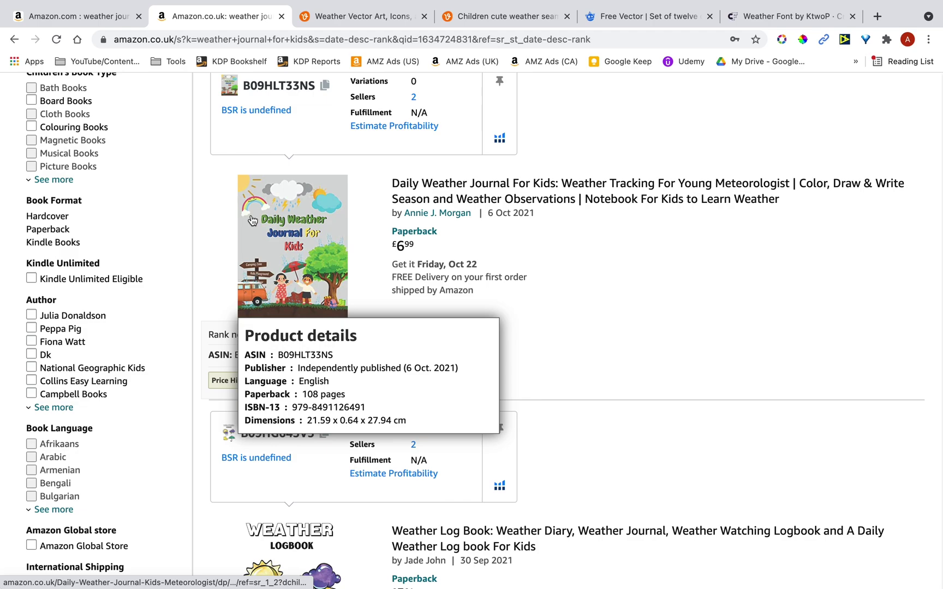
scroll(374, 243, up, 5)
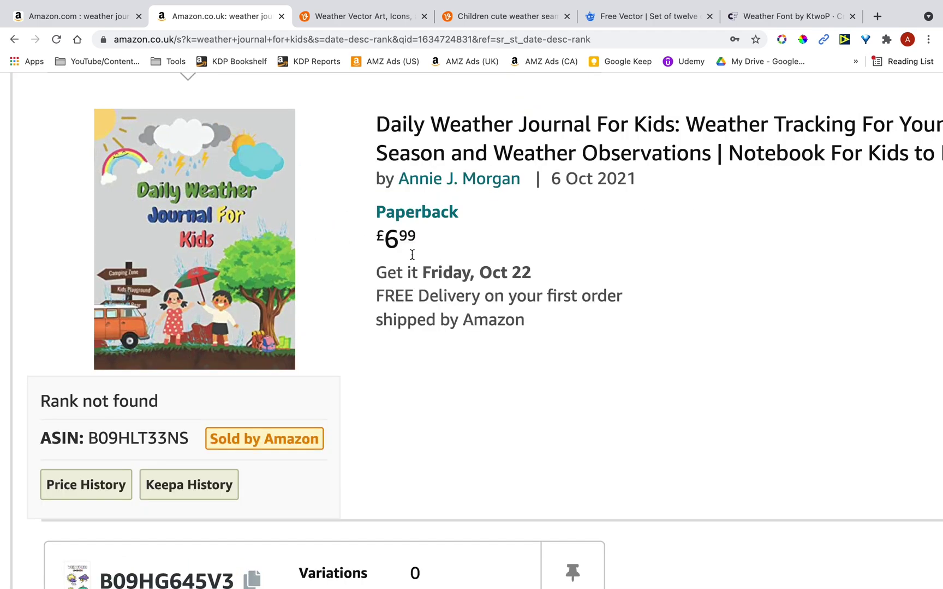
mouse_move(267, 298)
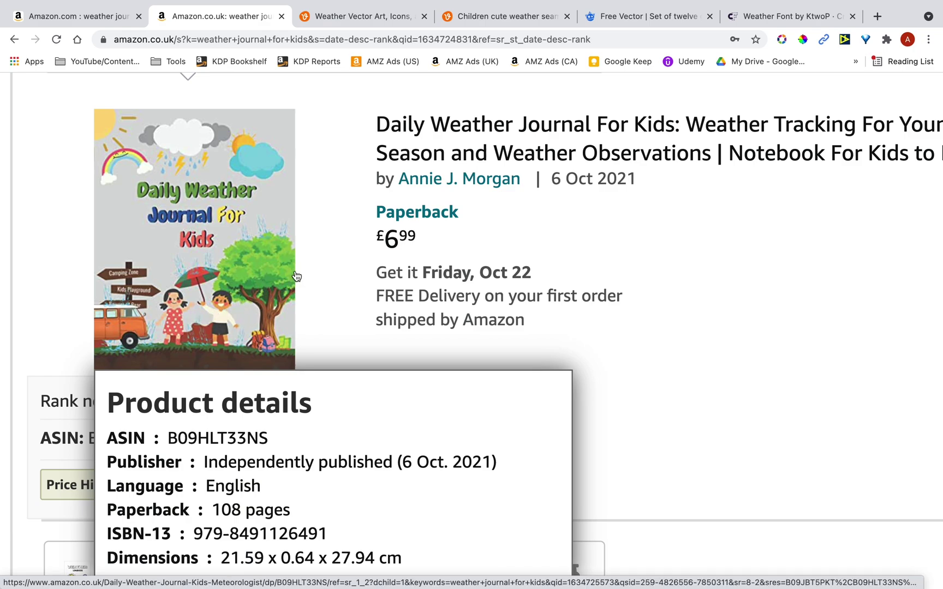
Step: Open the EPS file of Vecteezy's children's cute weather seamless pattern in Adobe Illustrator 2021, showing the whole artboard
click(495, 16)
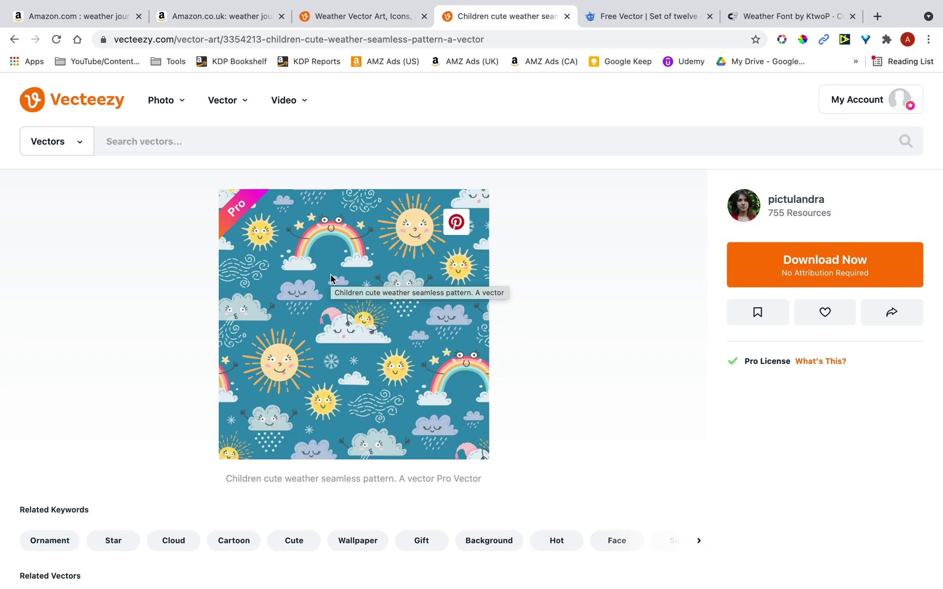
click(793, 263)
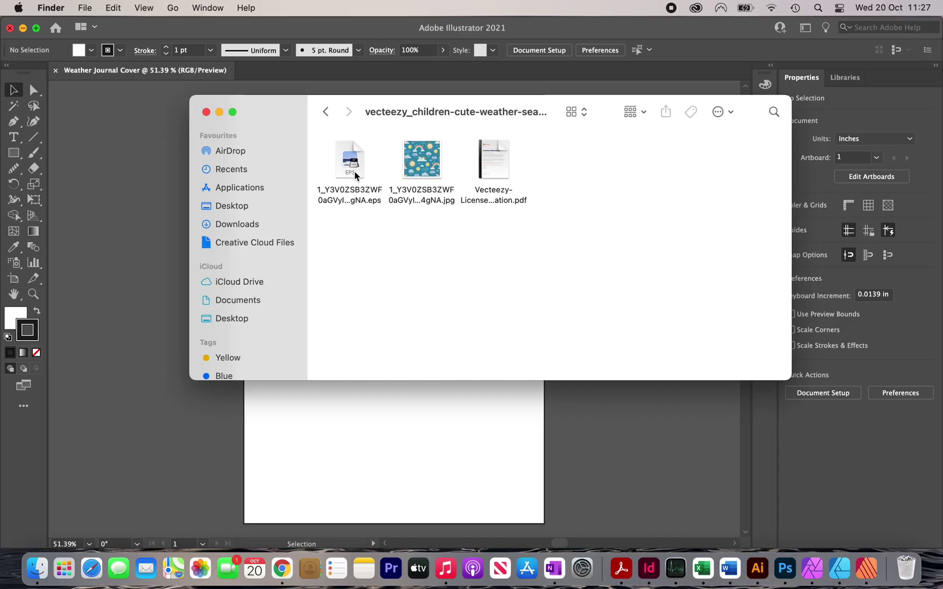
right_click(355, 175)
mouse_move(376, 195)
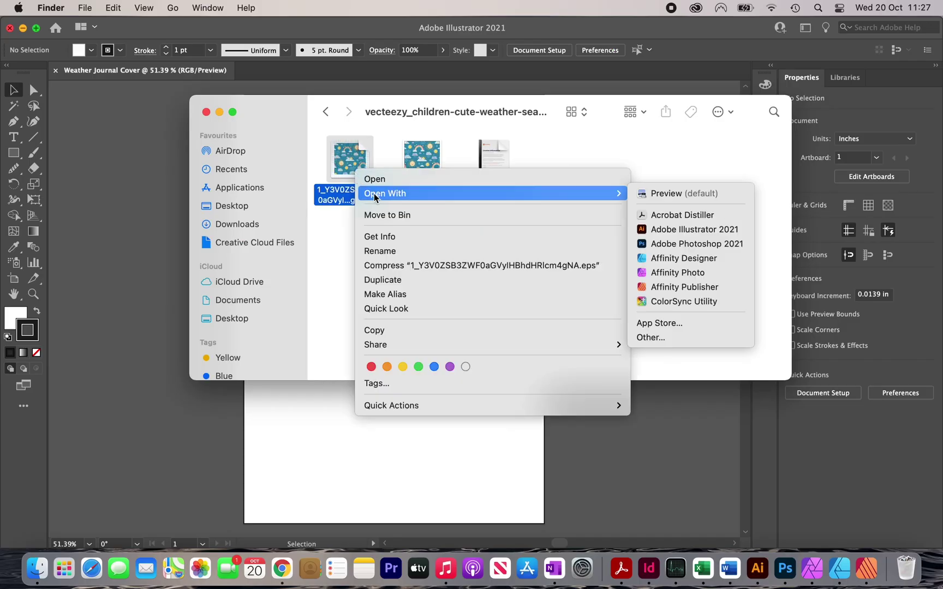
click(702, 229)
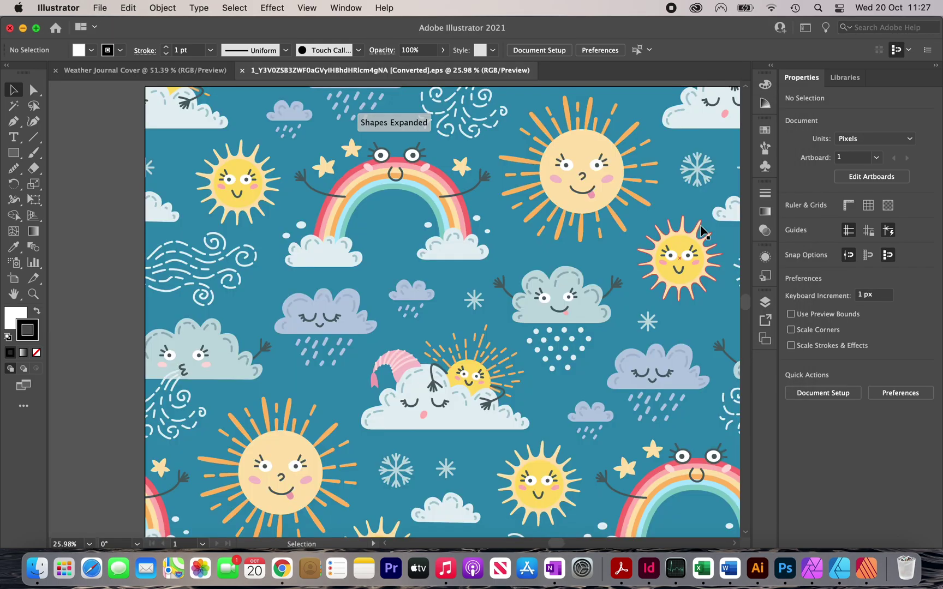
key(super+0)
scroll(420, 221, up, 3)
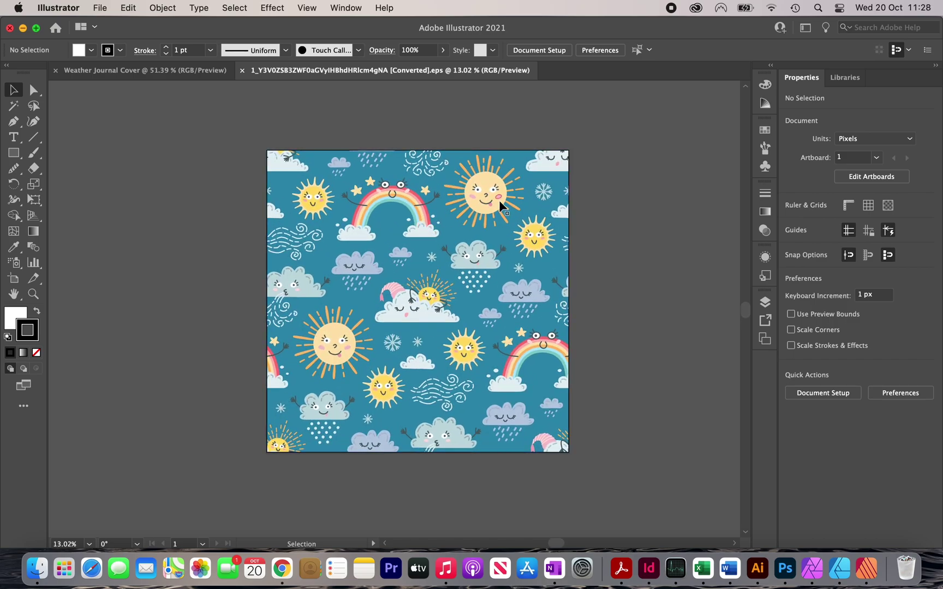
Step: Try moving the weather pattern's pieces separately from its blue background rectangle, and undo the moves
drag(500, 206, 356, 300)
key(super+z)
click(333, 143)
click(375, 204)
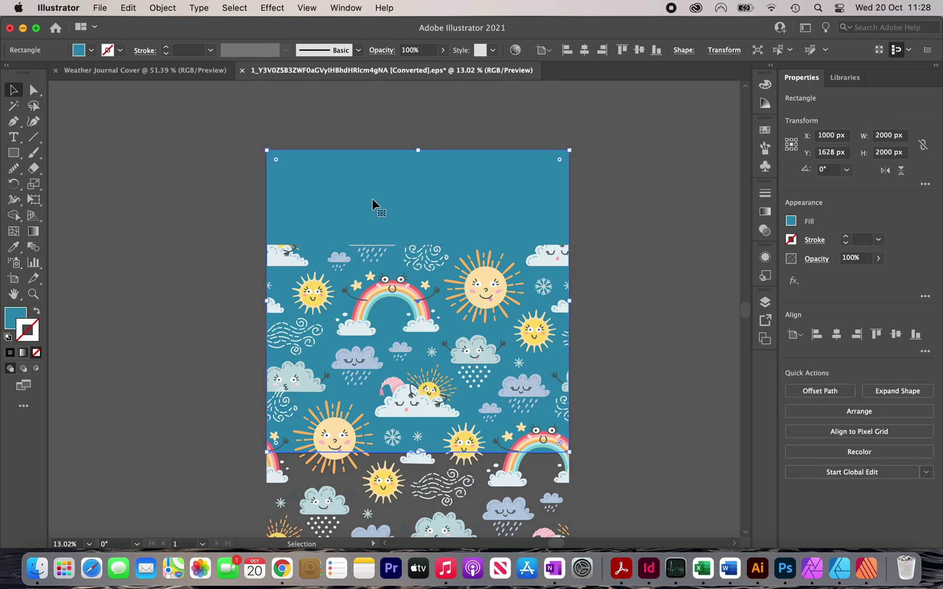
click(205, 292)
key(super+z)
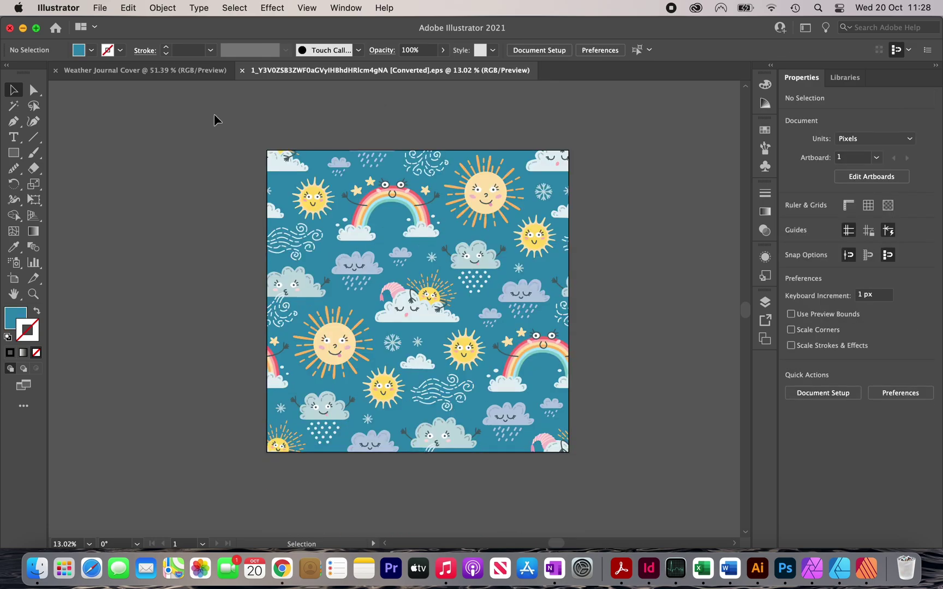
Step: Group all the pieces of the weather pattern into one object, test the group by moving it, and undo the move
key(super+a)
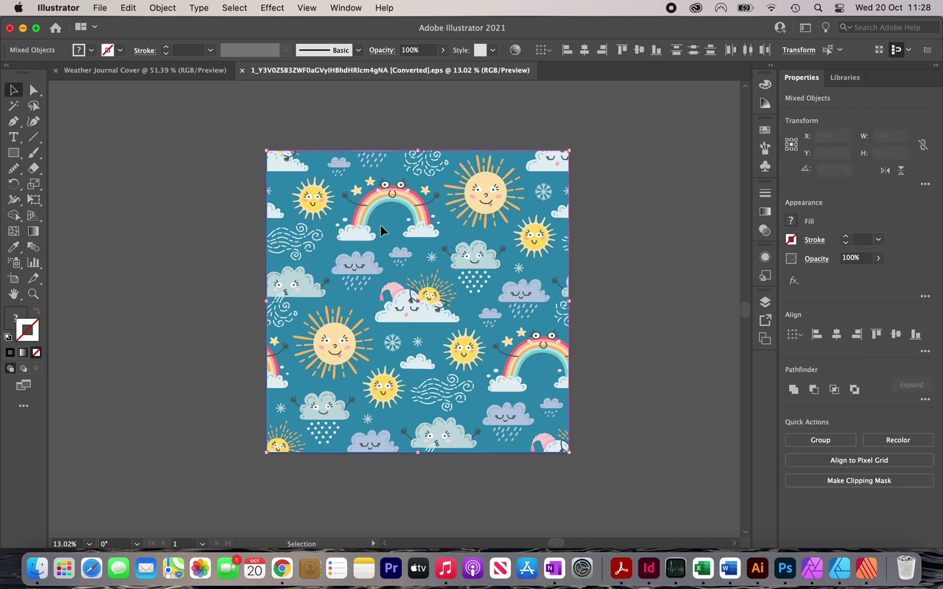
click(174, 8)
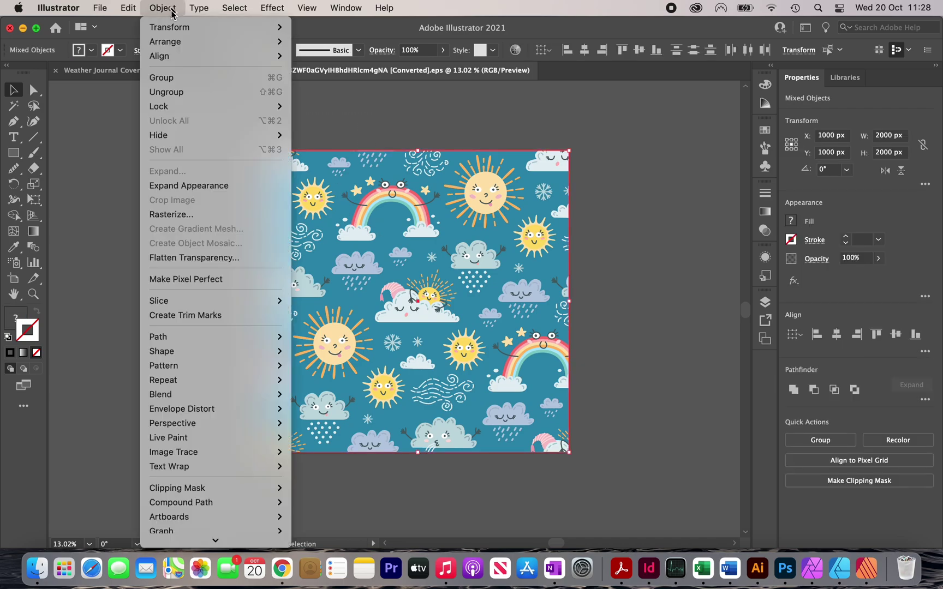
click(187, 78)
drag(562, 212, 427, 207)
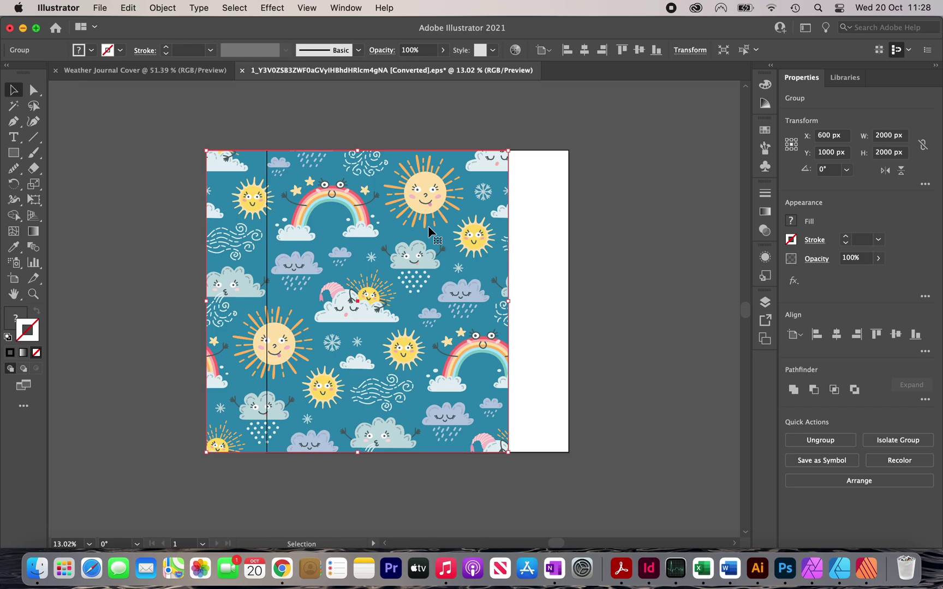
drag(429, 232, 433, 187)
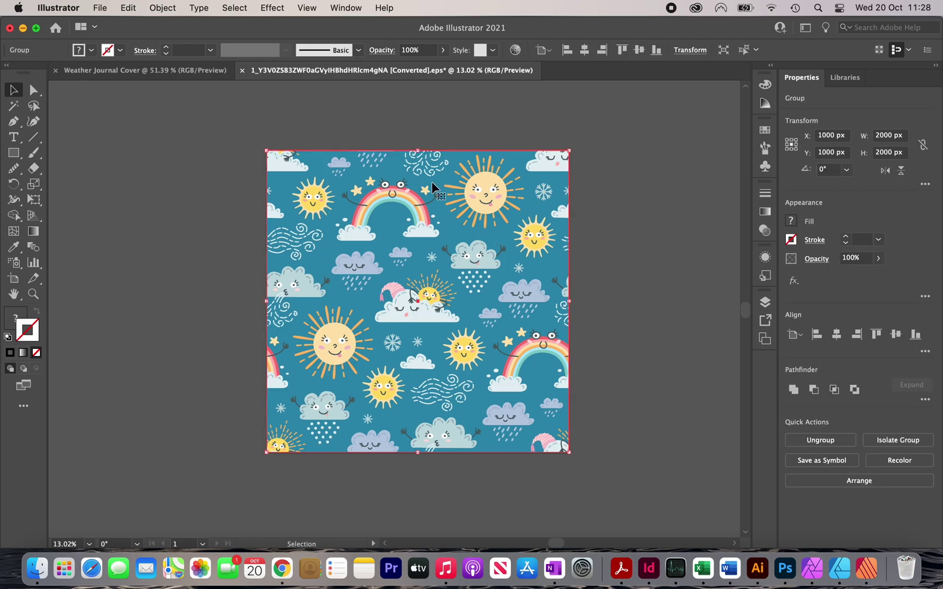
Step: Copy the grouped weather pattern and paste it into the Weather Journal Cover document
click(131, 7)
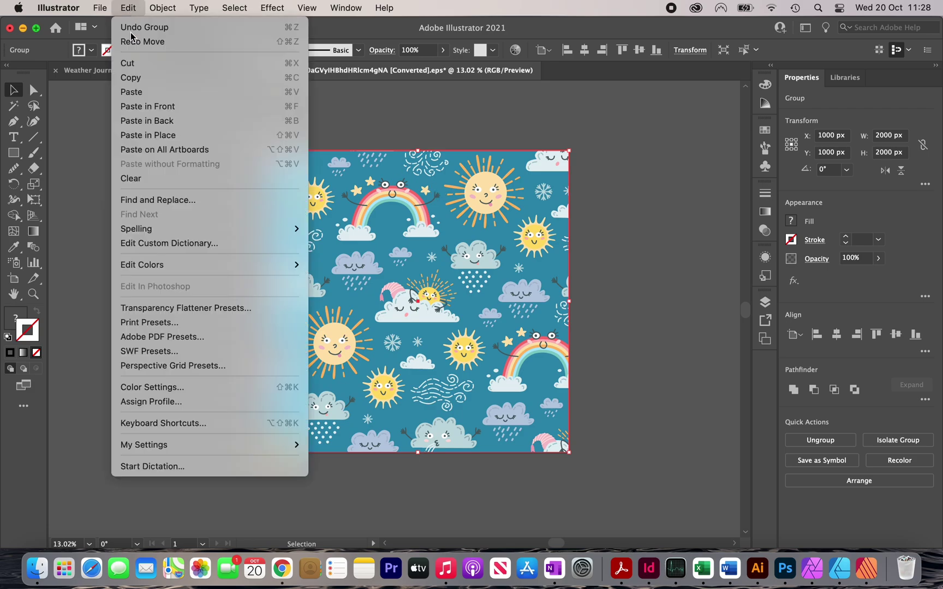
click(136, 79)
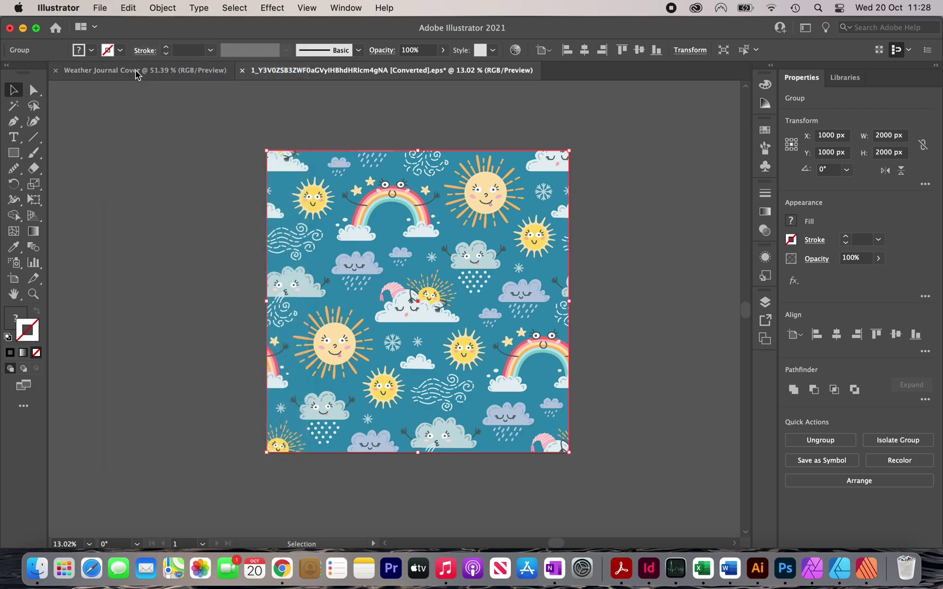
click(135, 71)
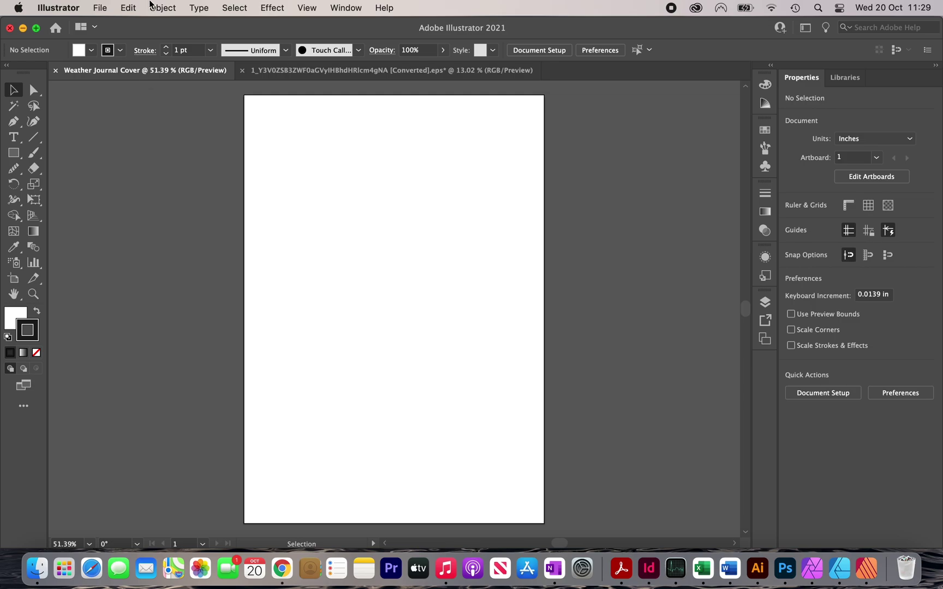
click(134, 6)
click(136, 93)
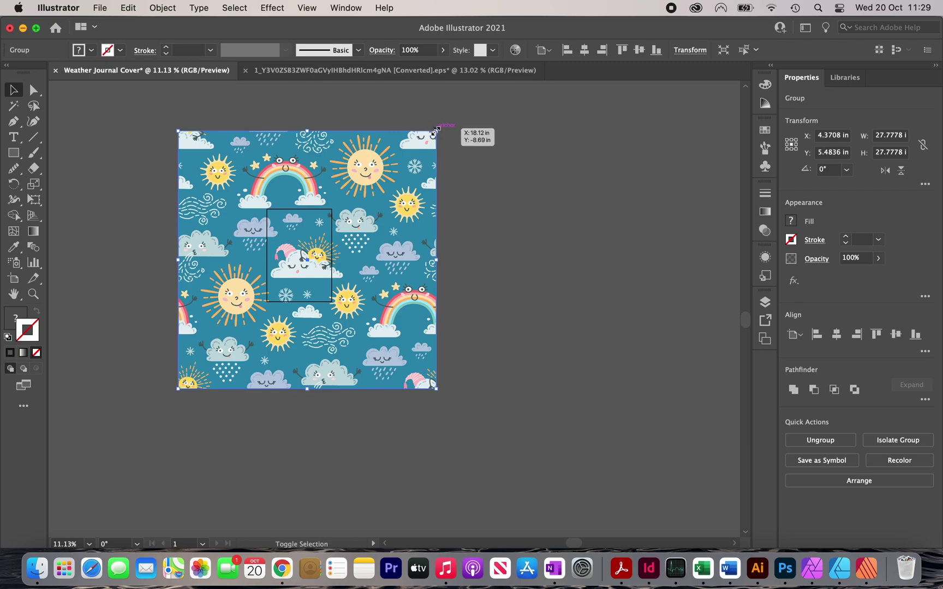
Step: Scale the pasted pattern down proportionally to about 10.2 in square so that it just covers the artboard
drag(435, 131, 268, 281)
scroll(391, 236, up, 3)
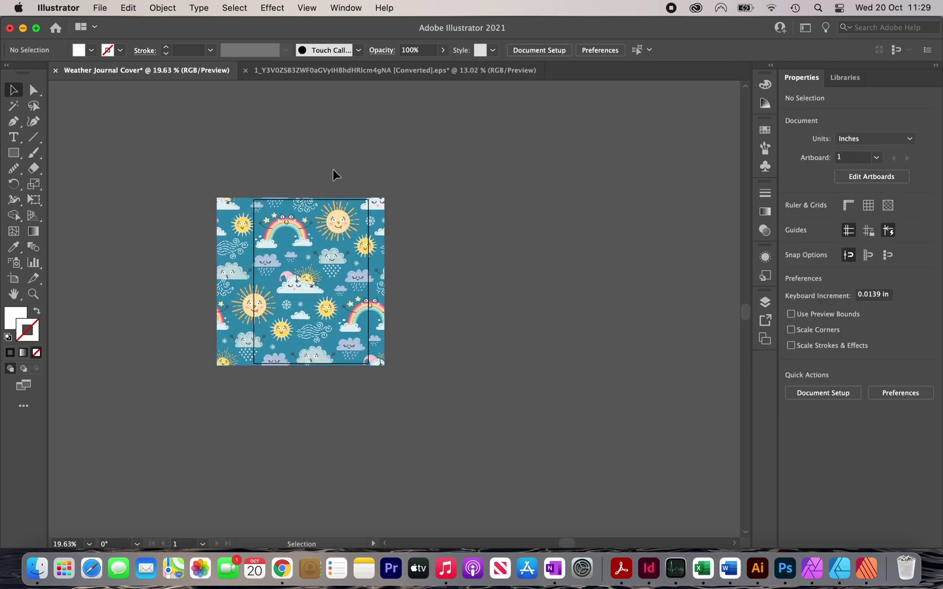
scroll(314, 161, up, 3)
scroll(312, 156, down, 2)
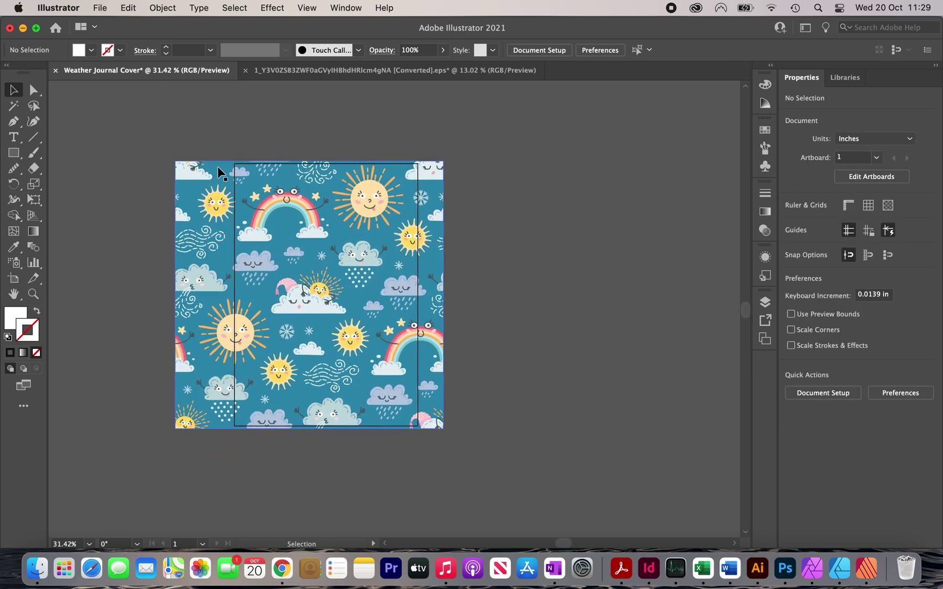
Step: Draw a white rectangle without stroke beside the pattern and size it to 7 in wide by 9 in high
click(13, 155)
click(486, 161)
click(460, 311)
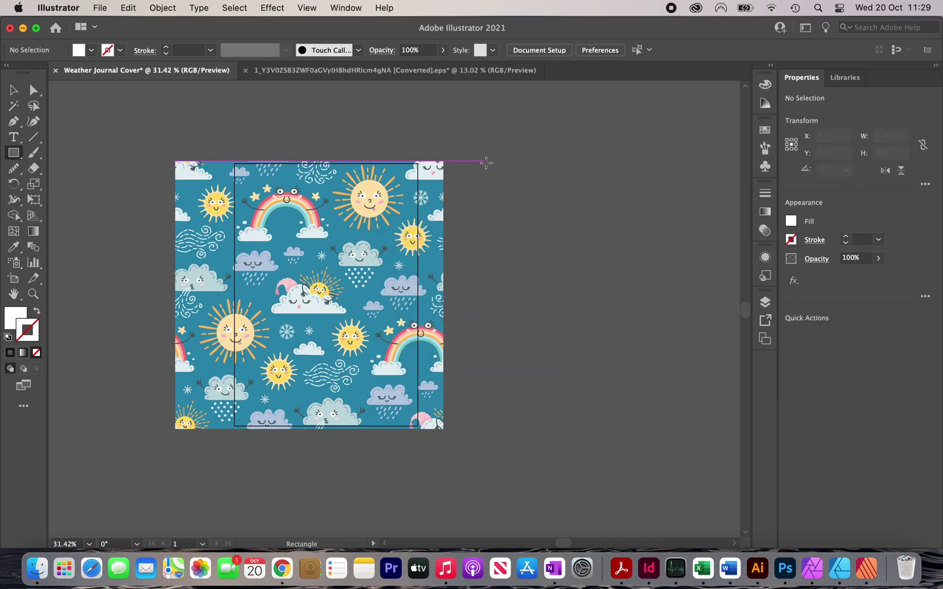
drag(485, 162, 633, 354)
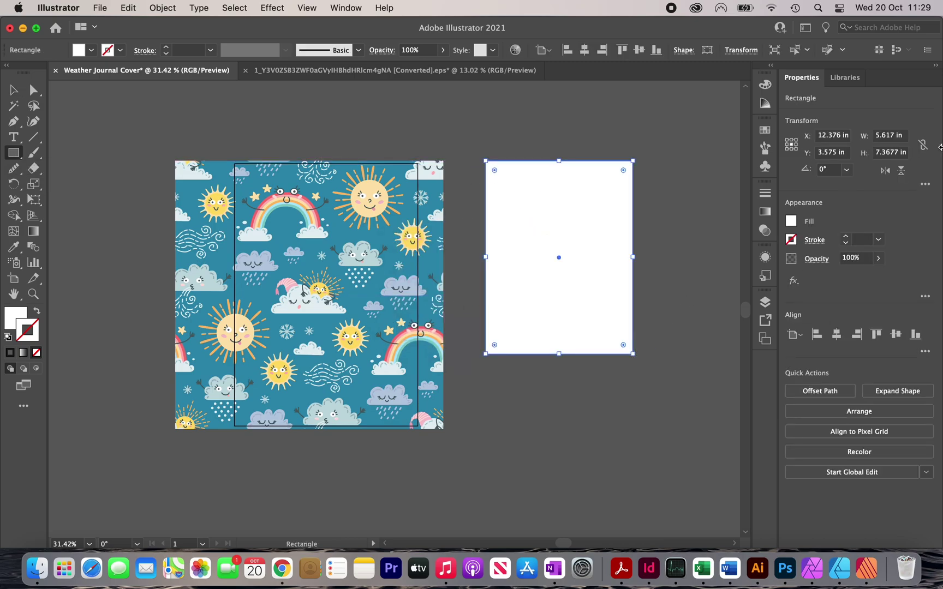
double_click(880, 136)
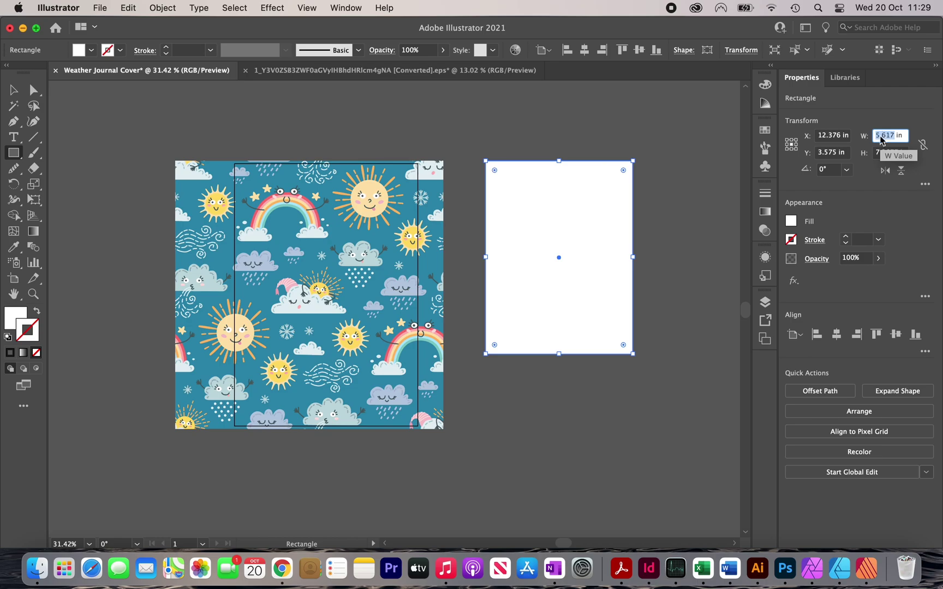
text(7)
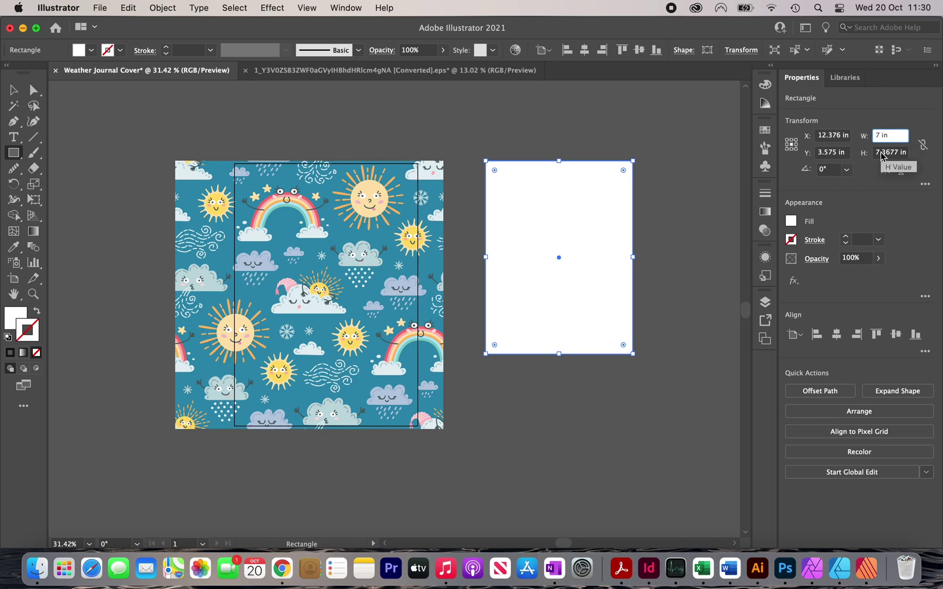
double_click(883, 153)
text(9)
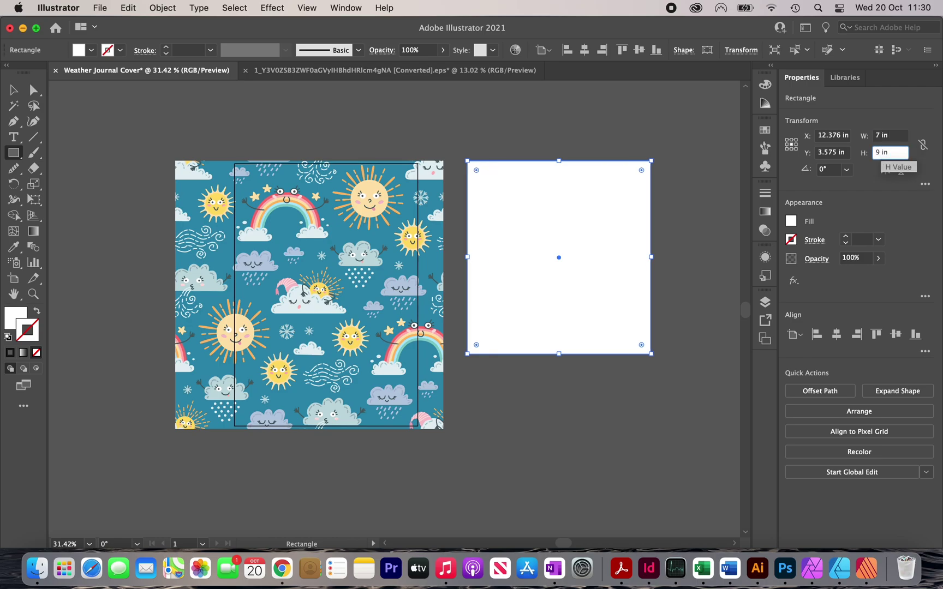
key(Return)
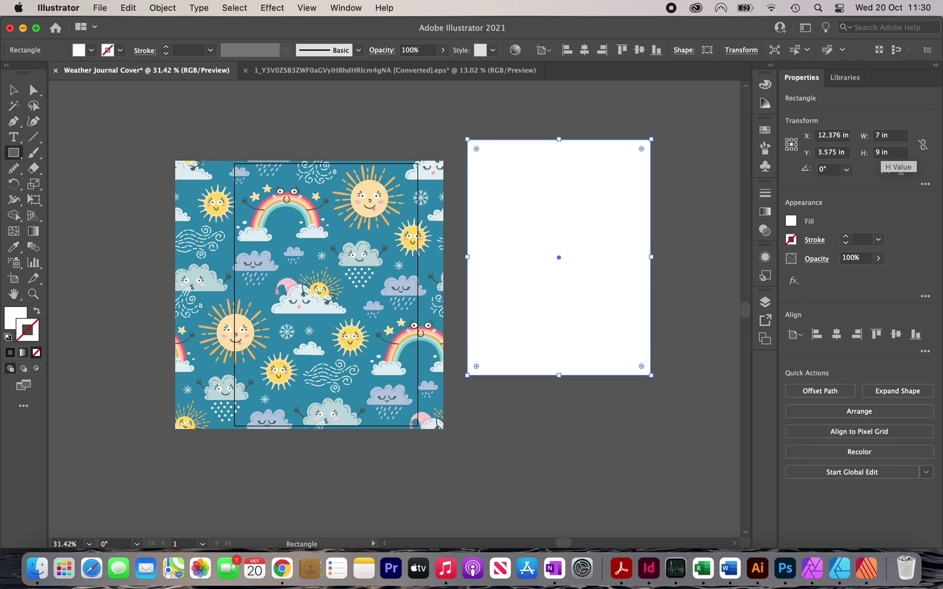
Step: Center the white rectangle on the artboard horizontally and vertically, and set its height to 10 in
click(21, 95)
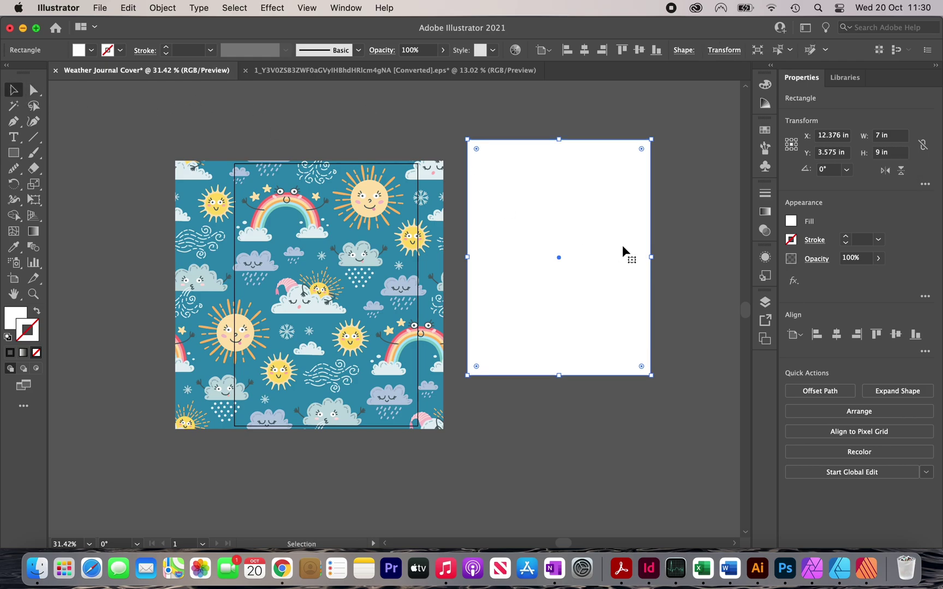
click(836, 335)
click(895, 335)
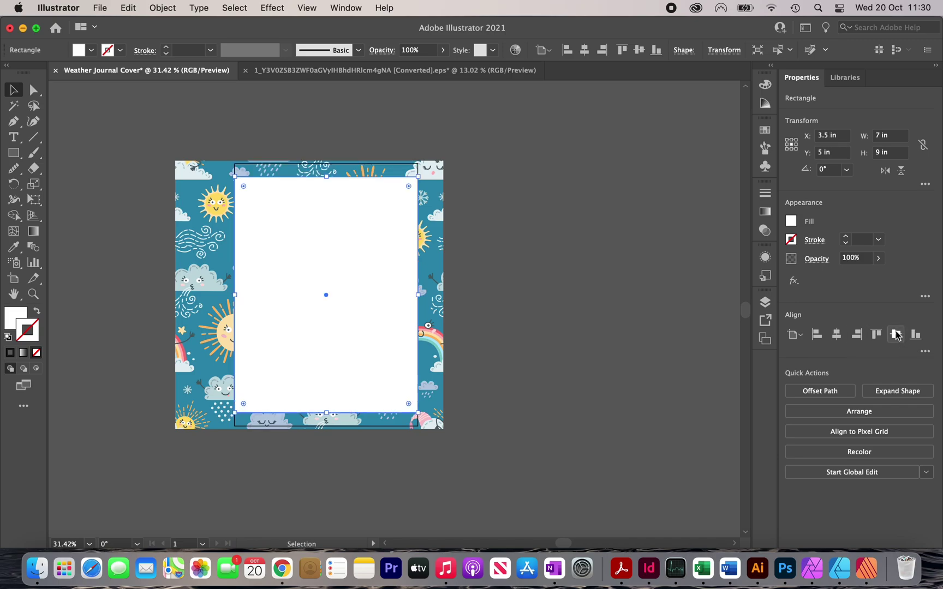
click(880, 153)
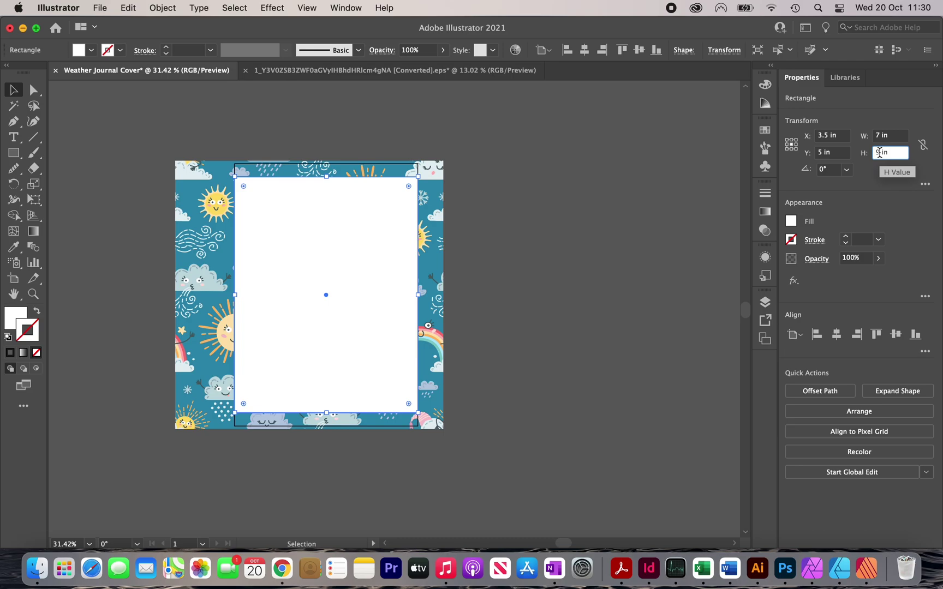
text(10)
key(Return)
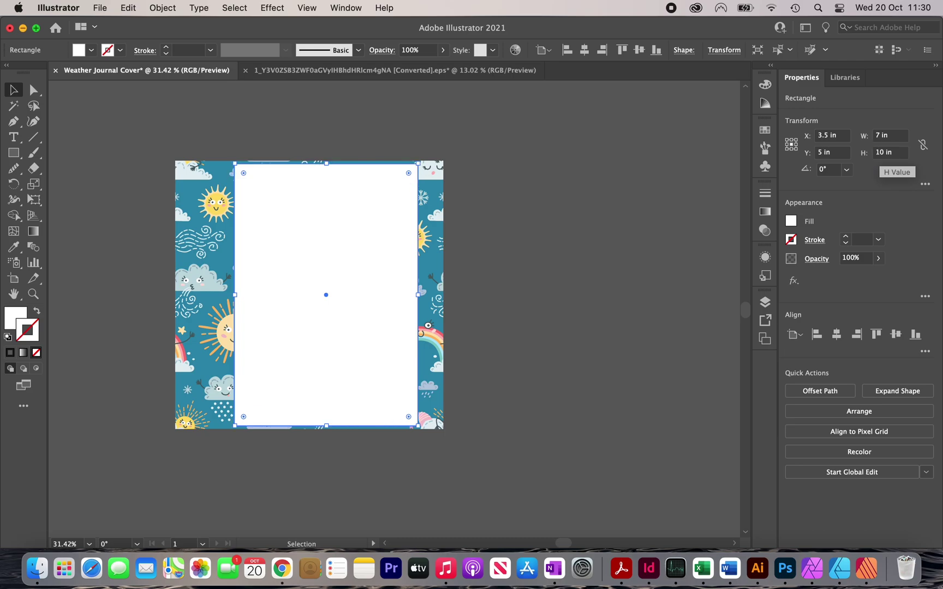
Step: Select the white rectangle together with the weather pattern and make a clipping mask that crops the pattern to the artboard
click(243, 106)
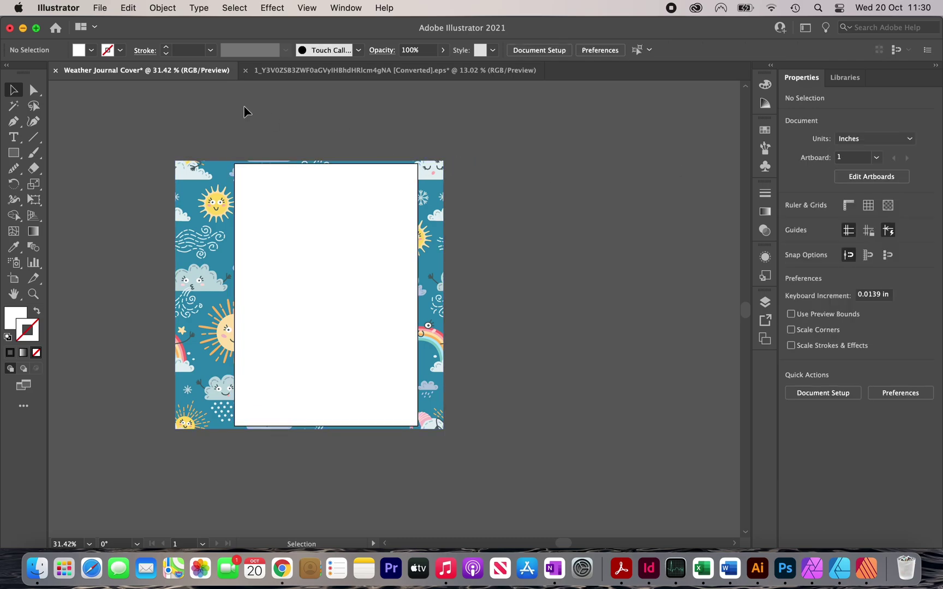
drag(243, 105, 361, 229)
click(246, 97)
click(285, 215)
click(224, 130)
drag(225, 126, 350, 237)
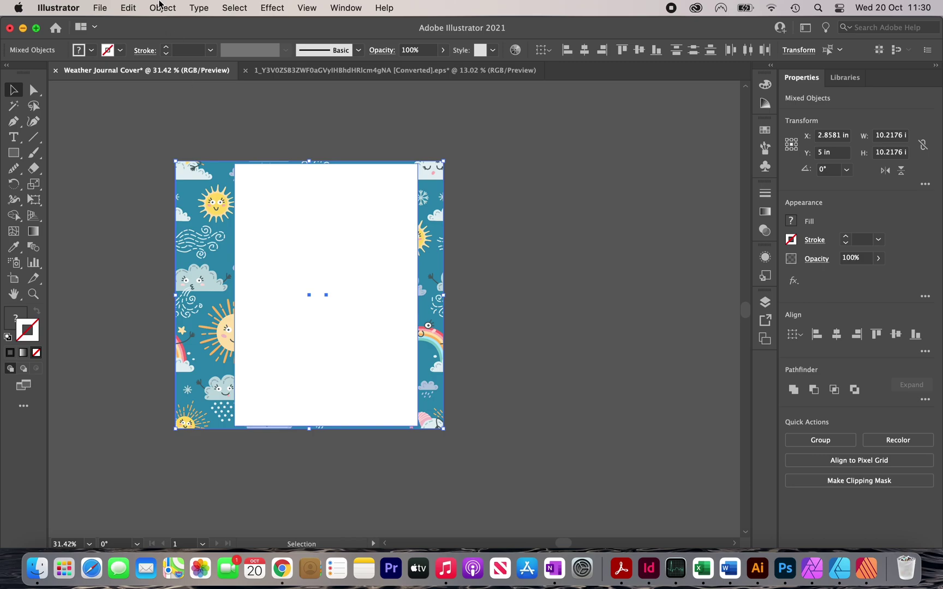
click(160, 5)
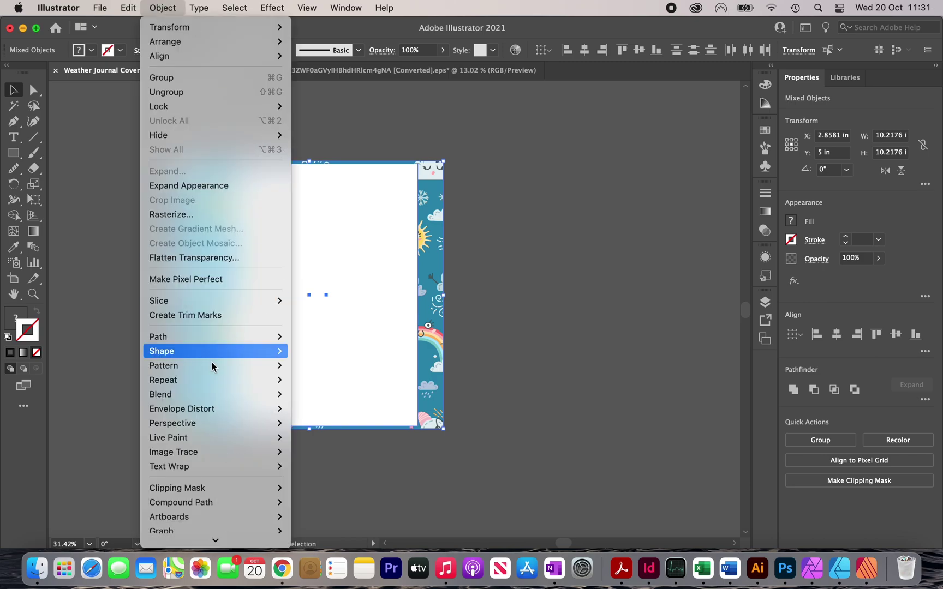
mouse_move(218, 488)
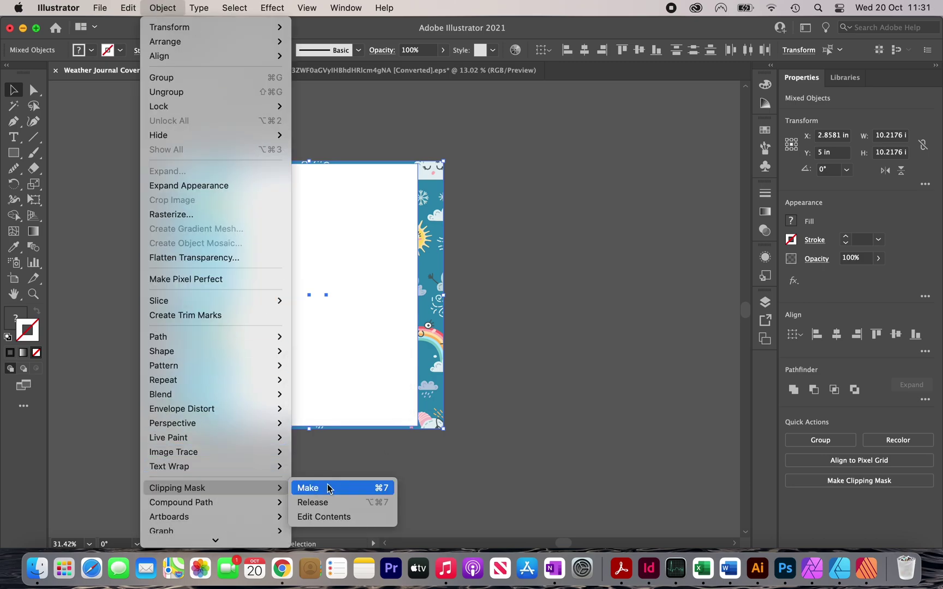
click(329, 489)
click(538, 327)
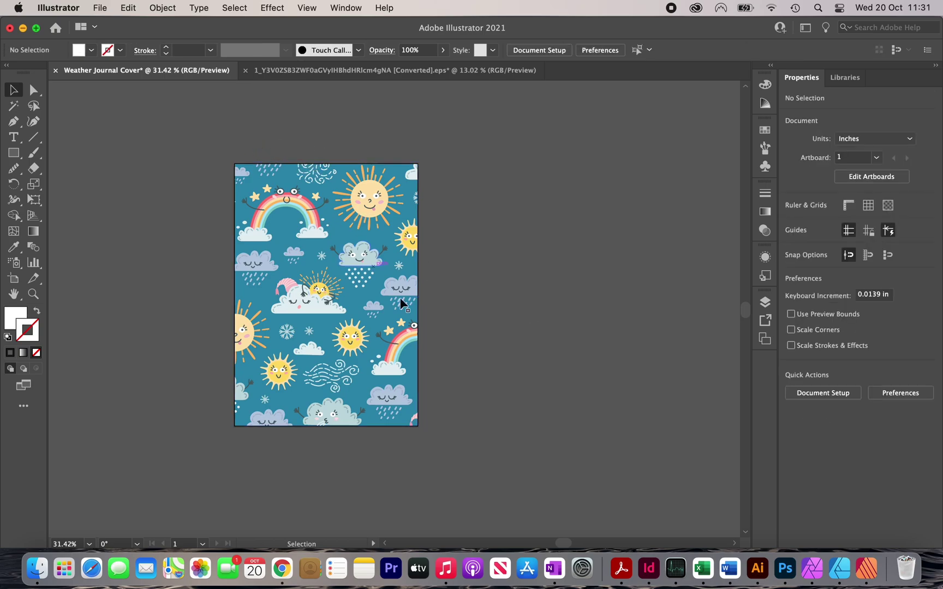
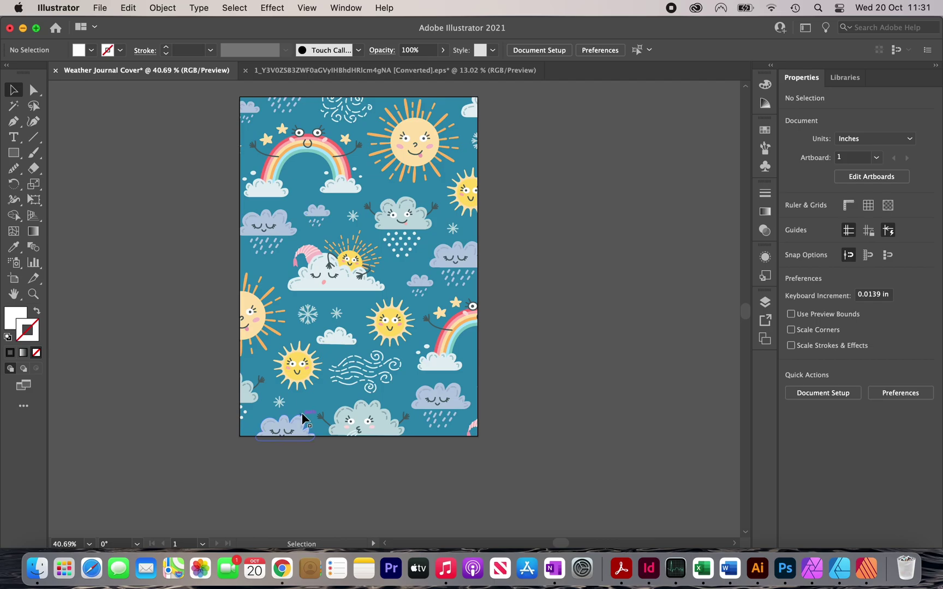
Step: Switch to Chrome and look over Freepik's vector set of twelve different clouds on a blue background
click(282, 568)
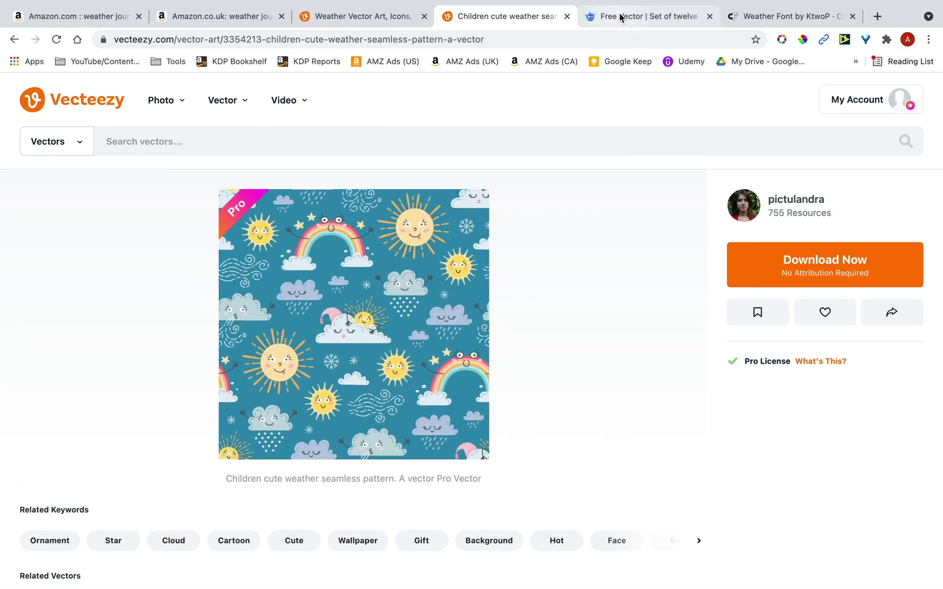
click(621, 18)
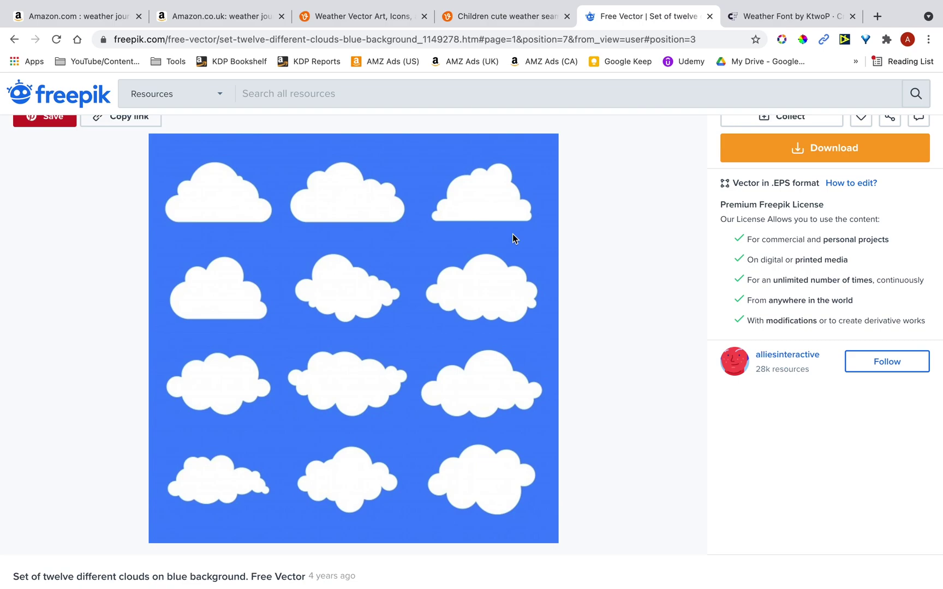
scroll(513, 233, up, 2)
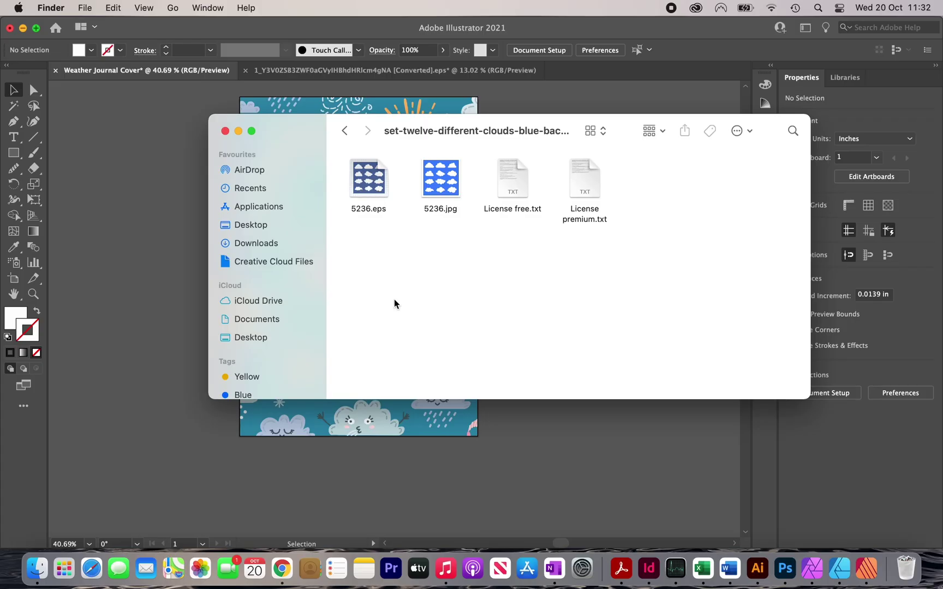
Step: Open the cloud set's 5236.eps file in Adobe Illustrator 2021, retaining the 9-slice scaling option for symbols
right_click(369, 184)
mouse_move(391, 206)
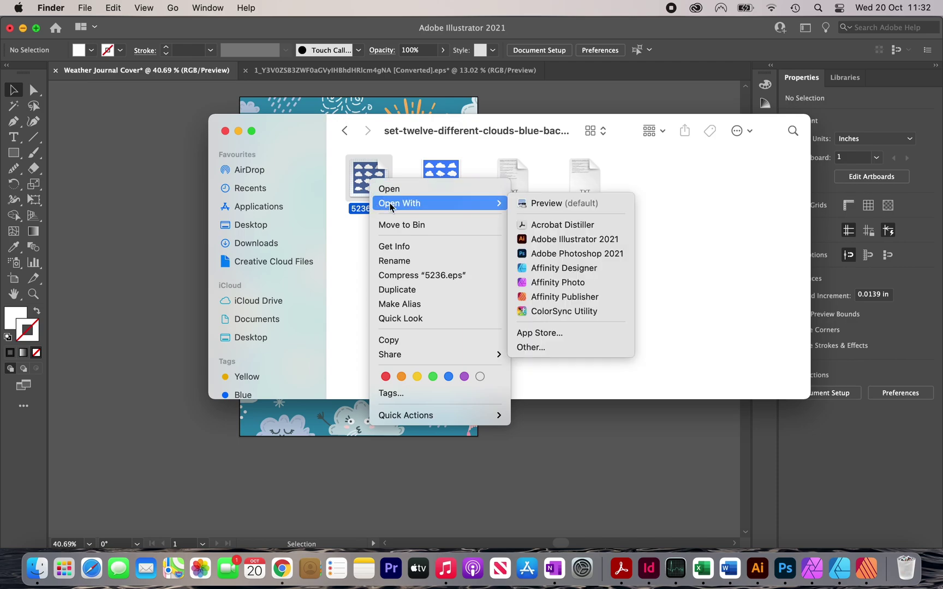
click(600, 238)
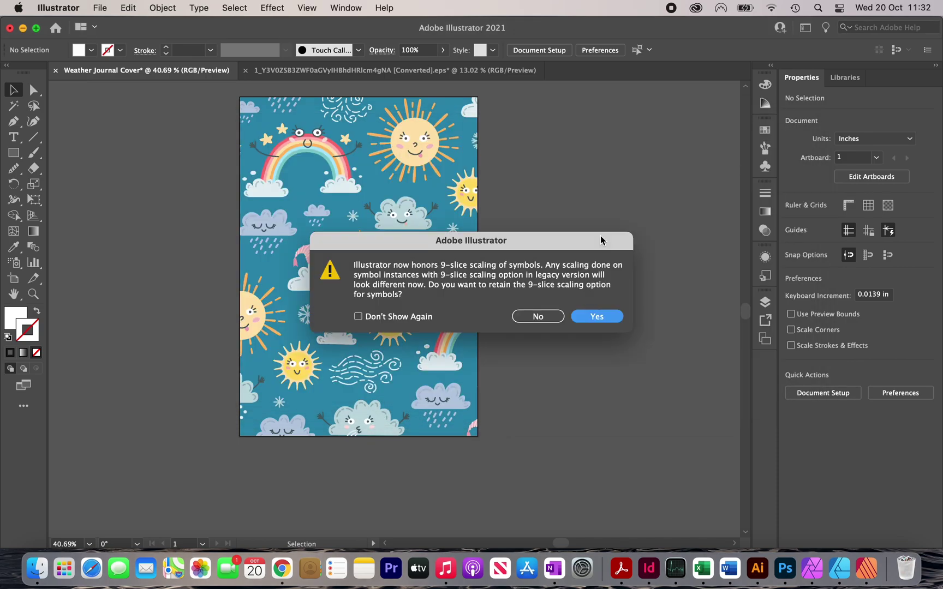
click(599, 320)
Step: Try moving the cloud set's blue background rectangle sideways, undo the move, and deselect it
drag(522, 196, 337, 188)
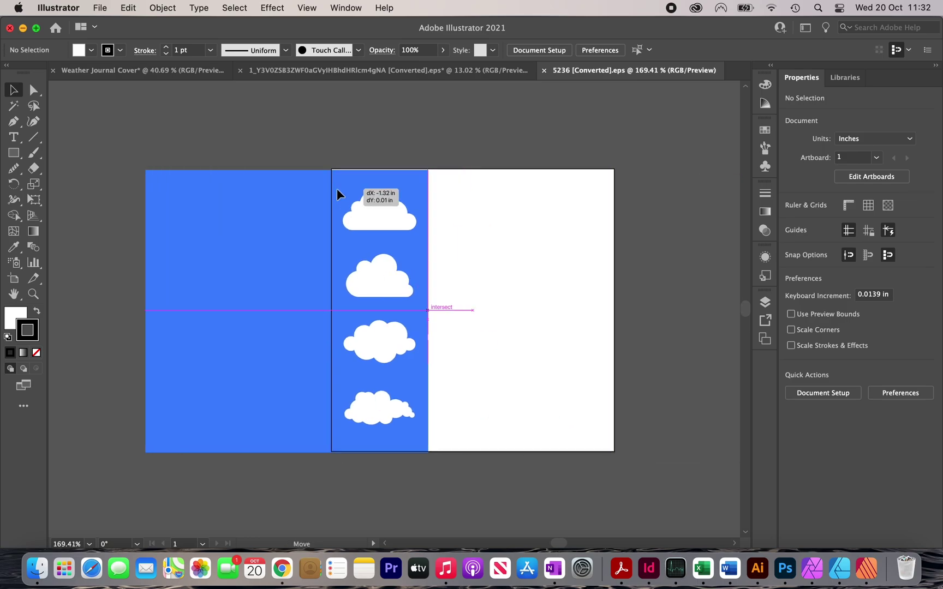
key(super+z)
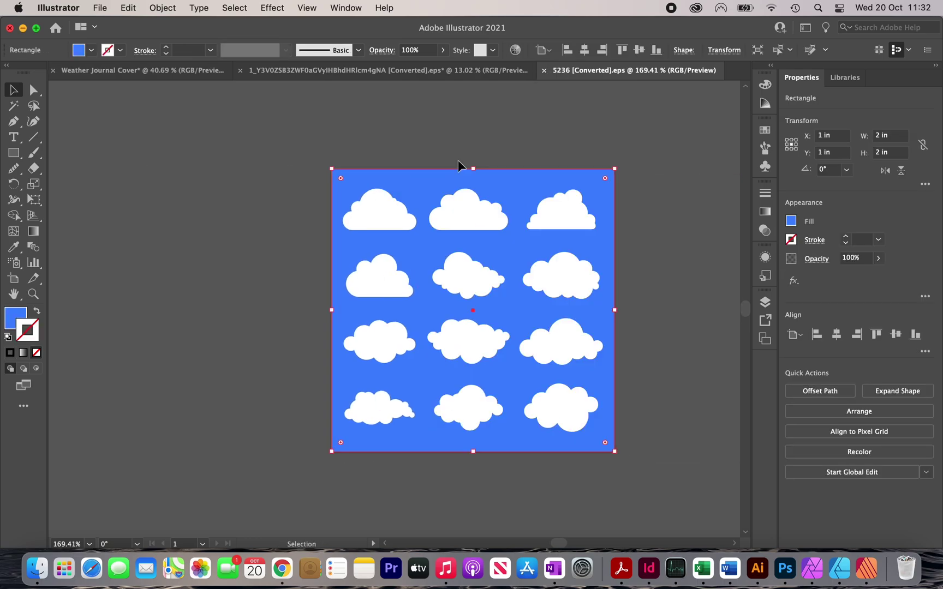
click(268, 298)
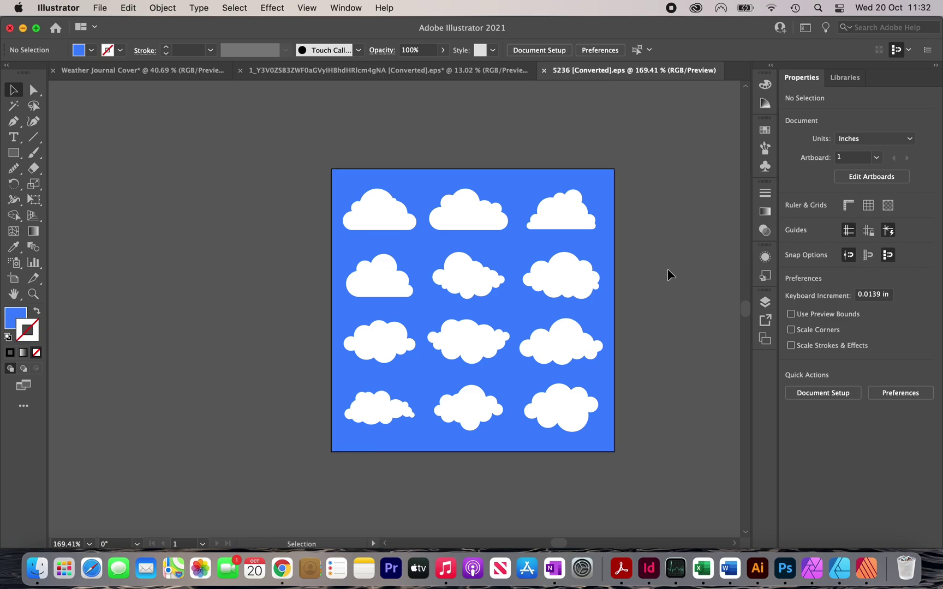
Step: Try moving the grouped clouds sideways off the blue background, undo the move, and deselect them
click(560, 211)
drag(560, 211, 472, 207)
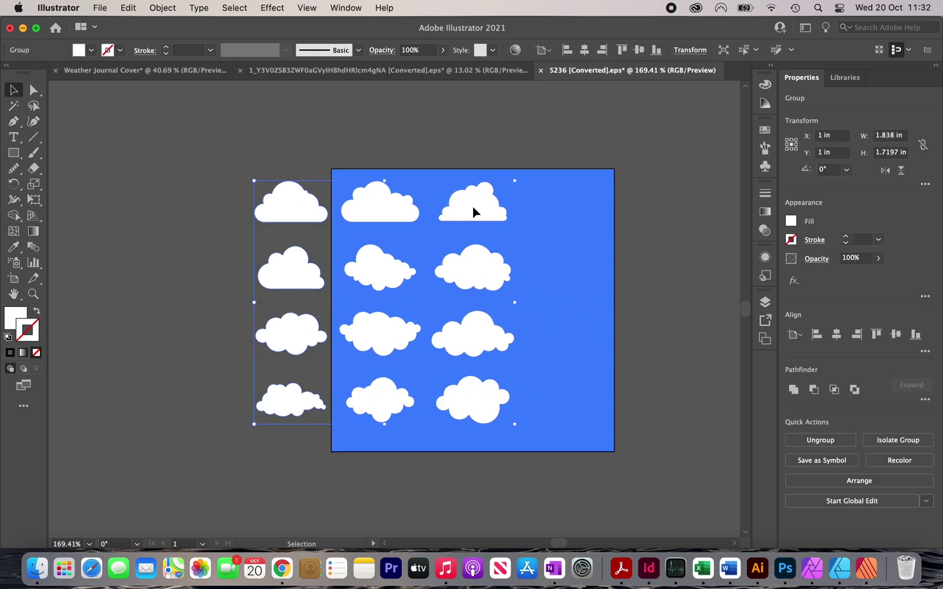
key(super+z)
click(423, 135)
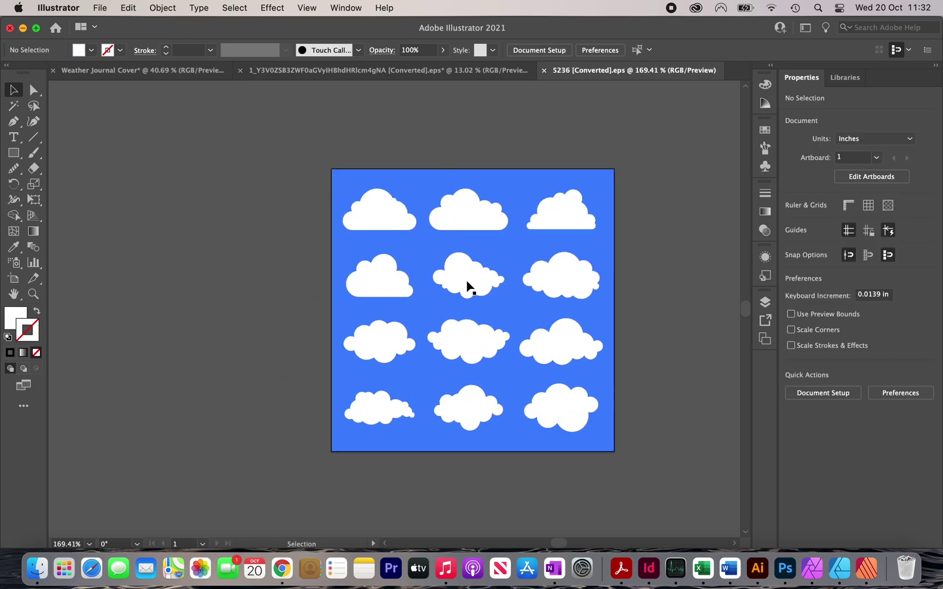
Step: Ungroup the white cloud set into separate clouds and clear the selection
click(467, 284)
click(165, 5)
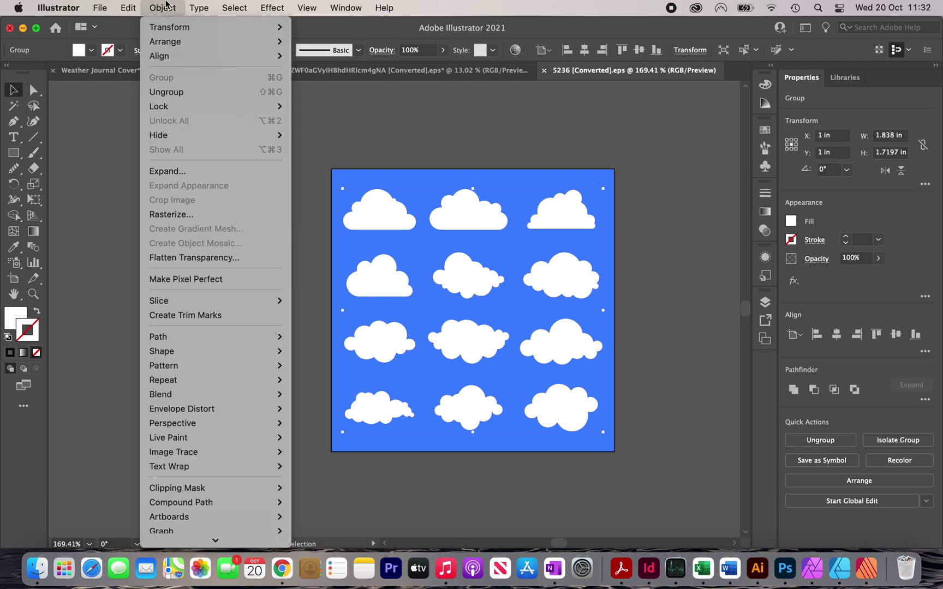
click(183, 91)
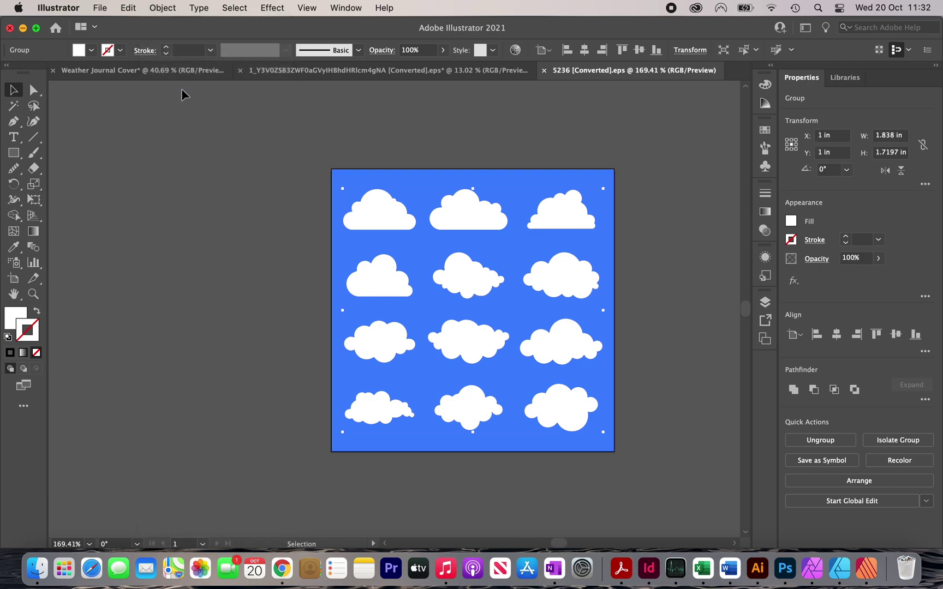
click(184, 95)
scroll(444, 292, up, 2)
Step: Shift the first two second-row clouds leftward individually, and try the same with the first third-row cloud, undoing that last move
drag(336, 270, 250, 271)
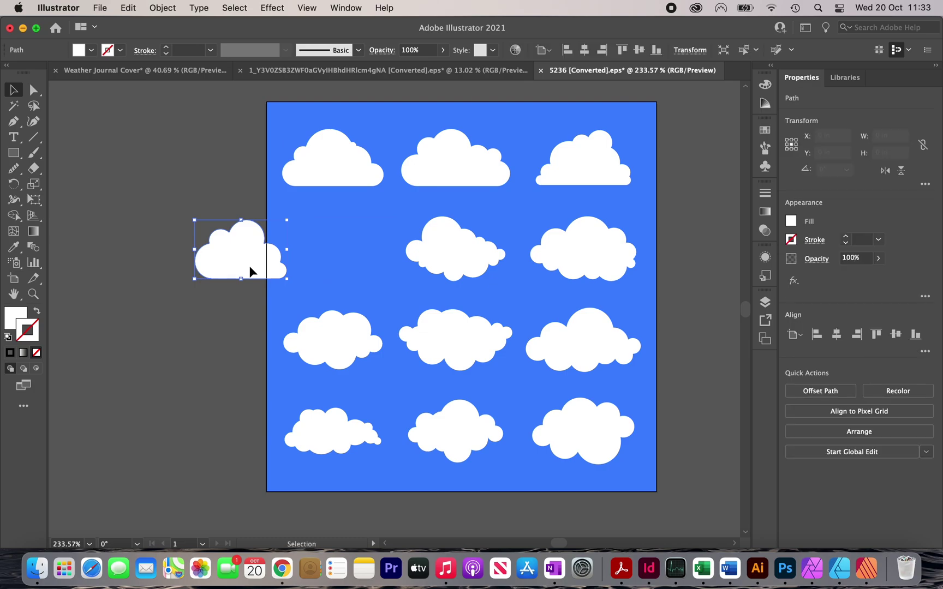
drag(464, 255, 360, 248)
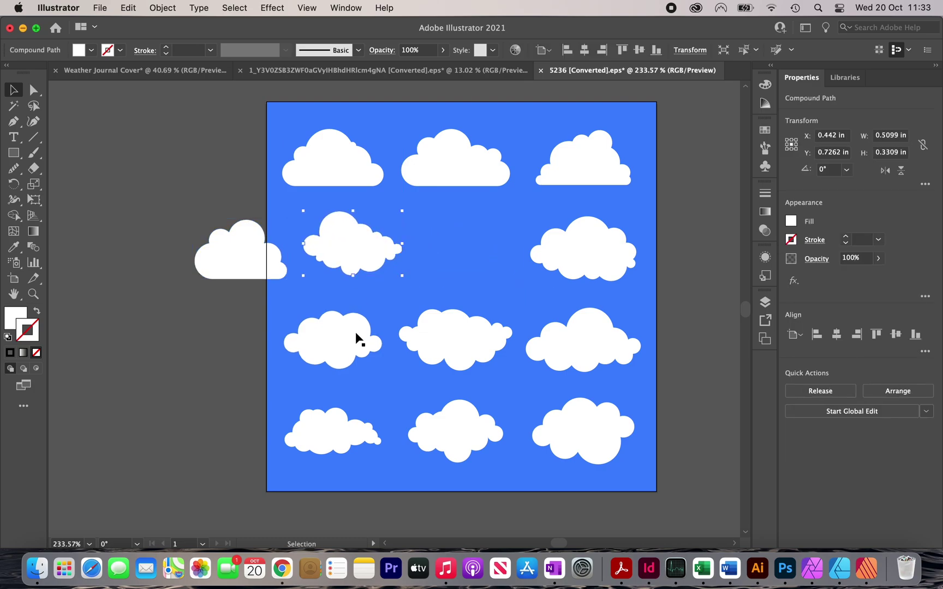
drag(357, 338, 257, 335)
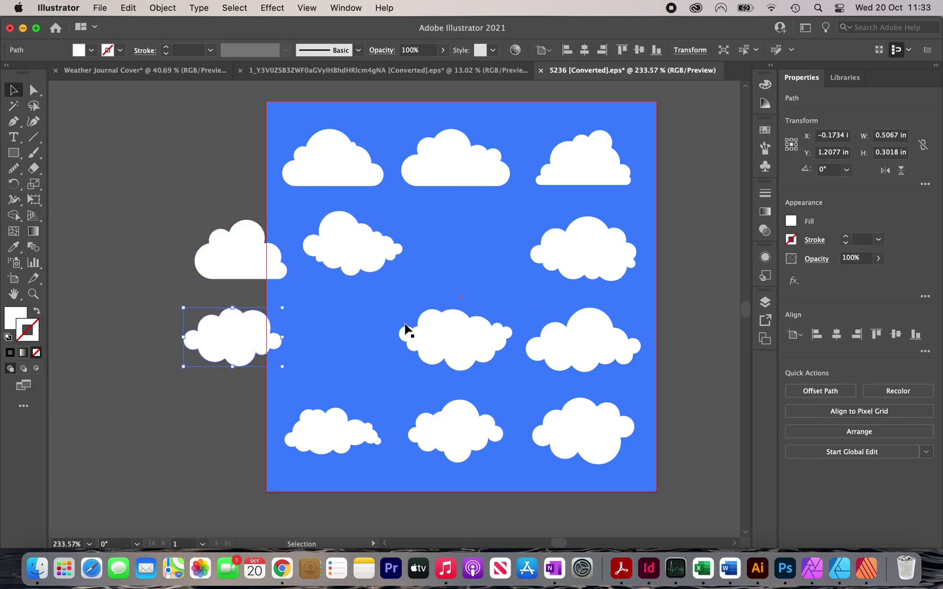
key(super+z)
click(208, 321)
Step: Copy the first cloud of the third row and paste it into the Weather Journal Cover document
click(340, 336)
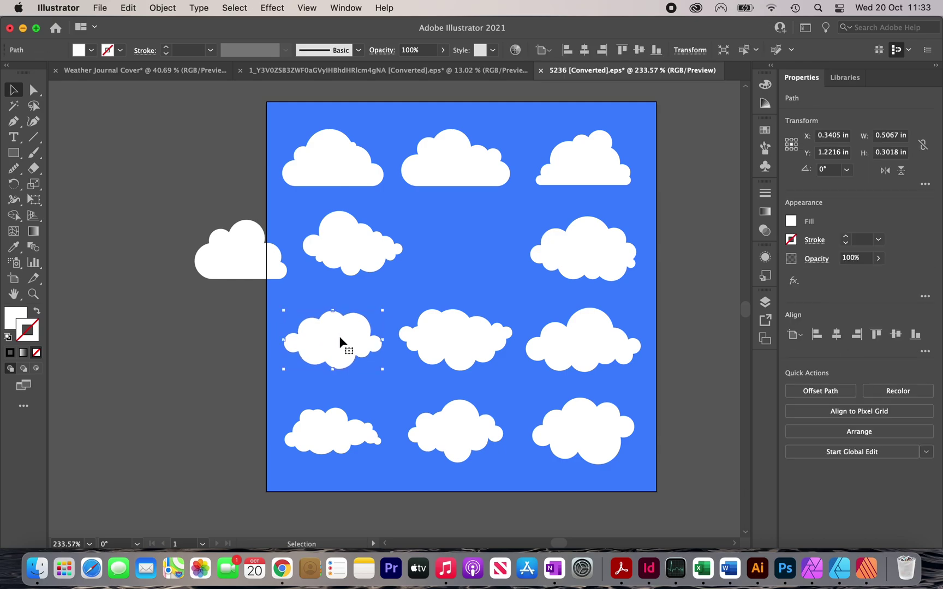
key(a)
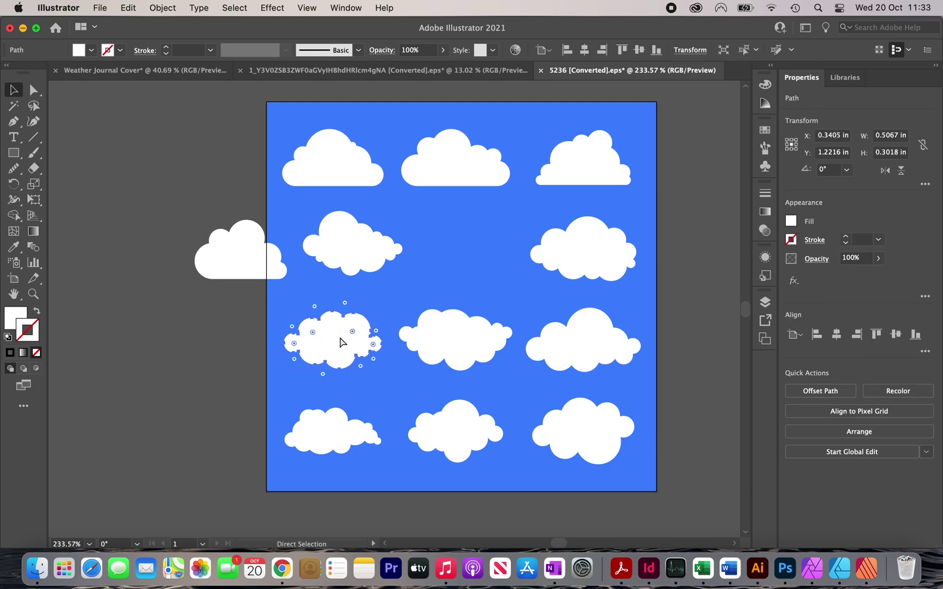
key(v)
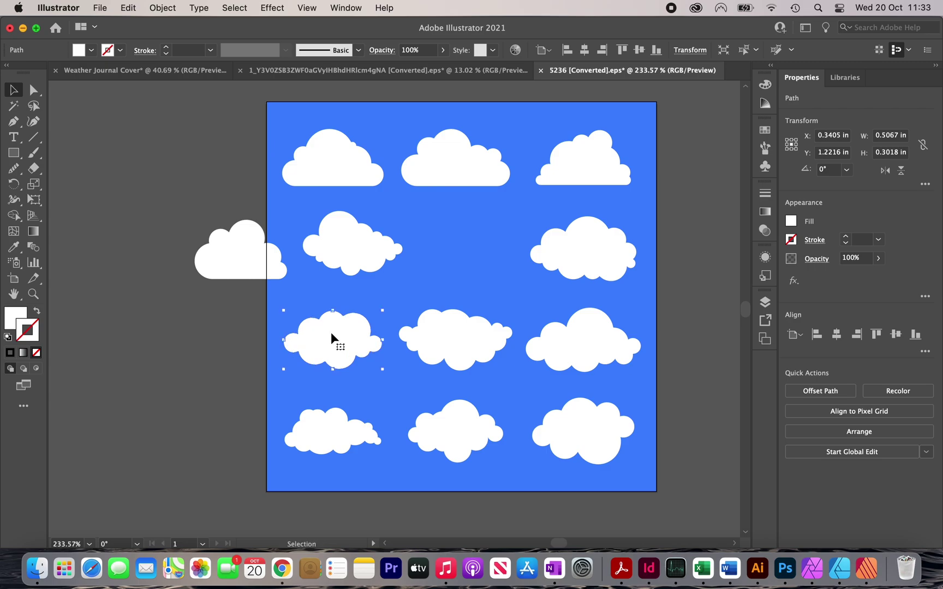
click(134, 73)
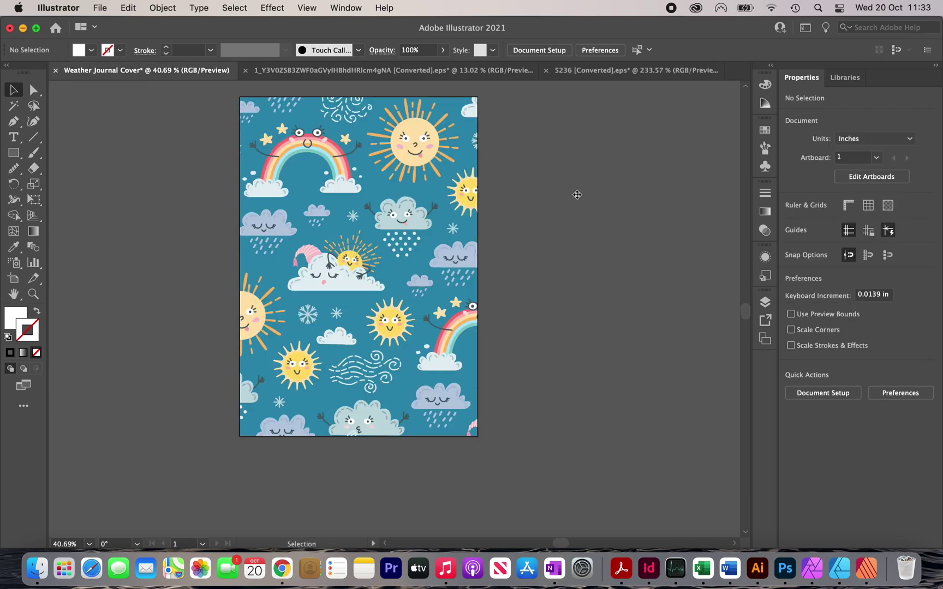
key(a)
scroll(413, 312, up, 3)
click(379, 306)
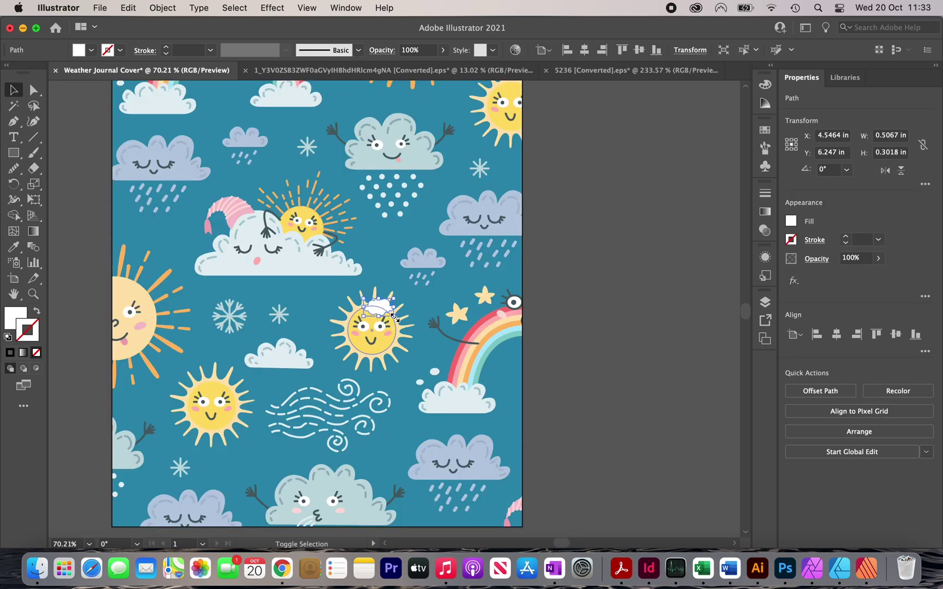
Step: Enlarge the pasted cloud to about 5 x 2.98 in and place it over the upper part of the cover
drag(394, 318, 717, 479)
scroll(558, 383, down, 3)
click(600, 276)
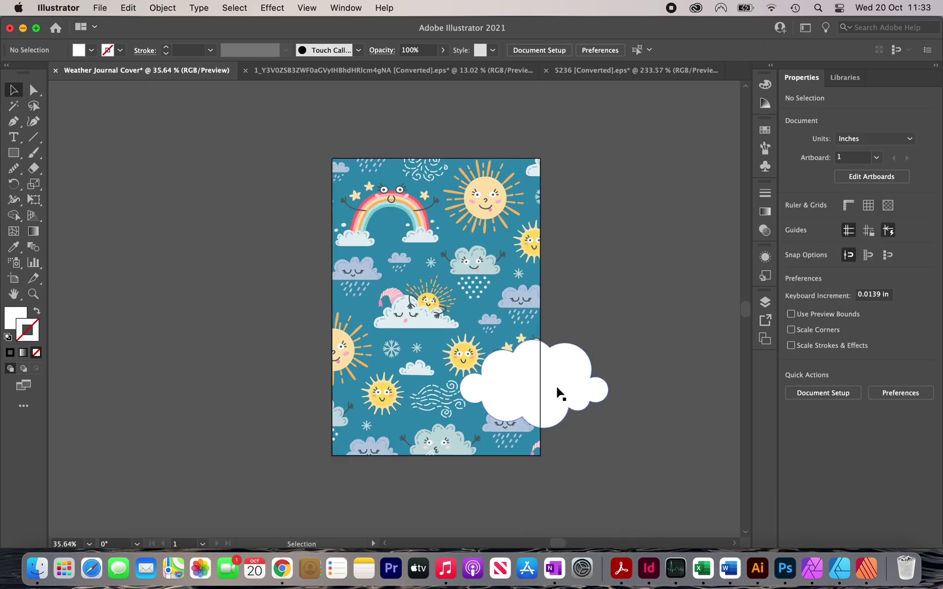
drag(515, 343, 454, 251)
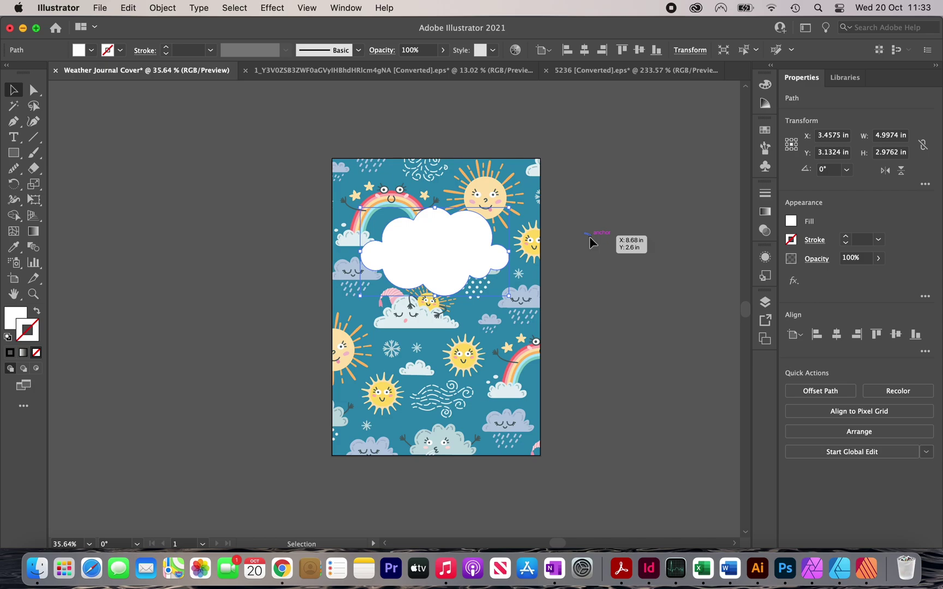
Step: Give the white cloud a yellow-green stroke with the colour D6CC4D
scroll(451, 223, up, 2)
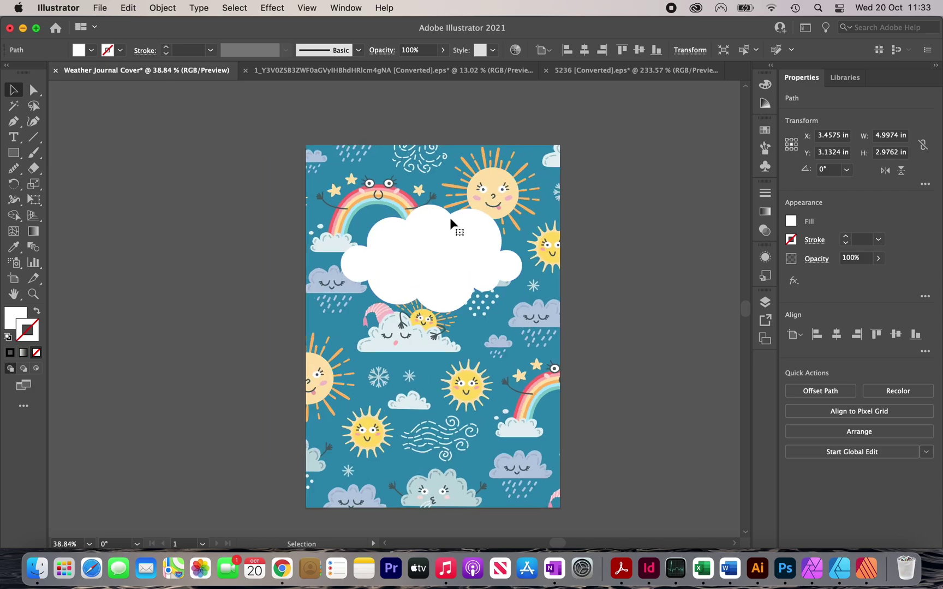
scroll(451, 222, up, 5)
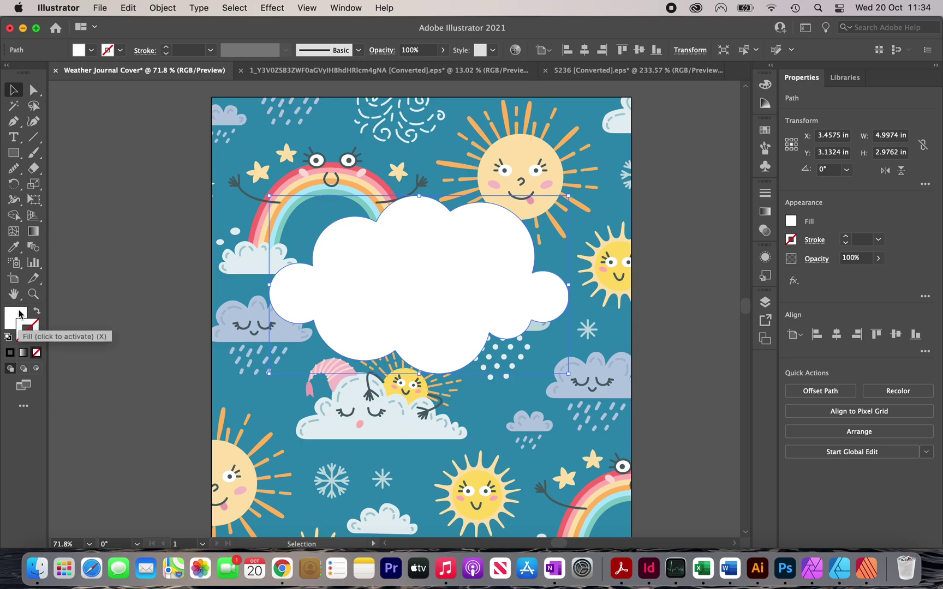
click(28, 329)
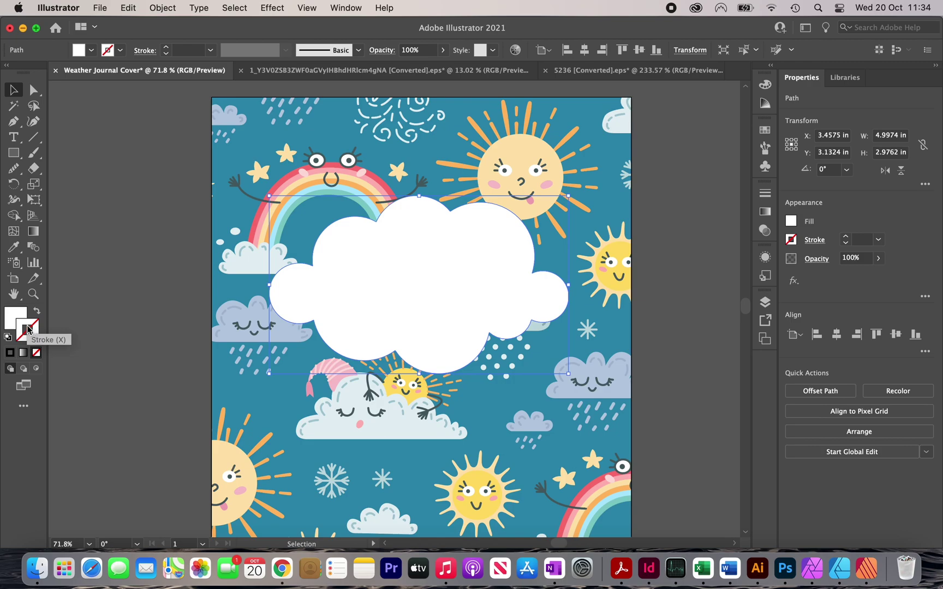
double_click(27, 329)
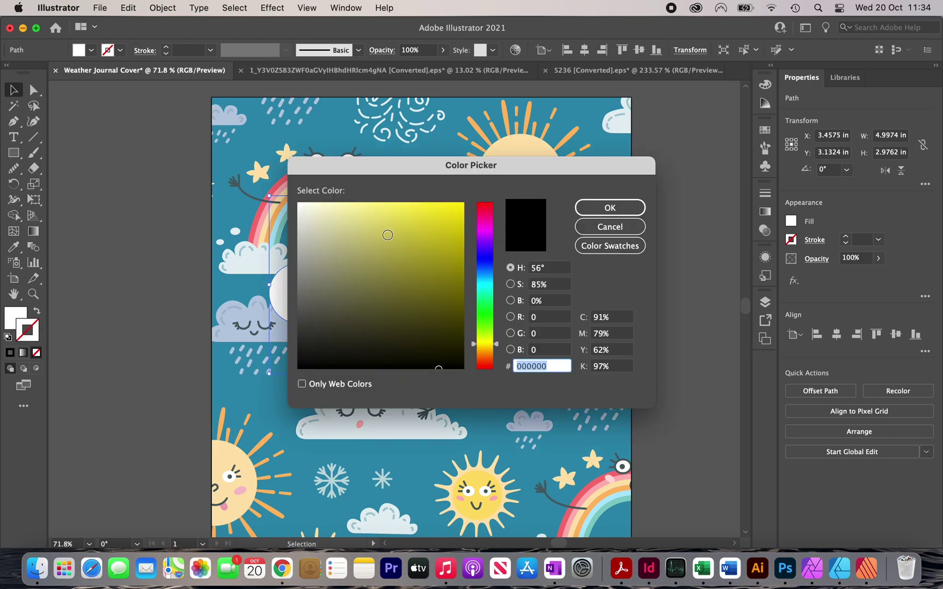
drag(387, 235, 404, 228)
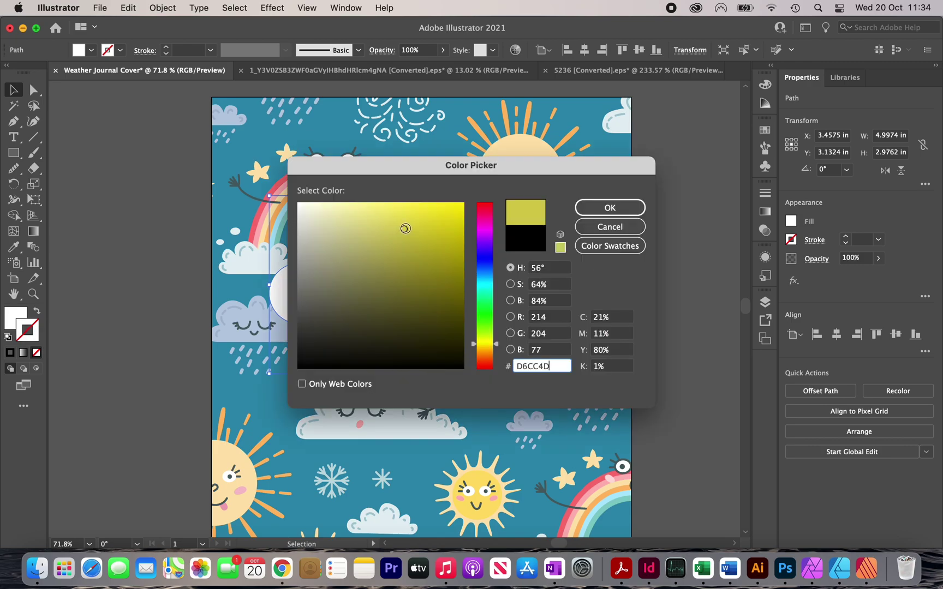
click(625, 213)
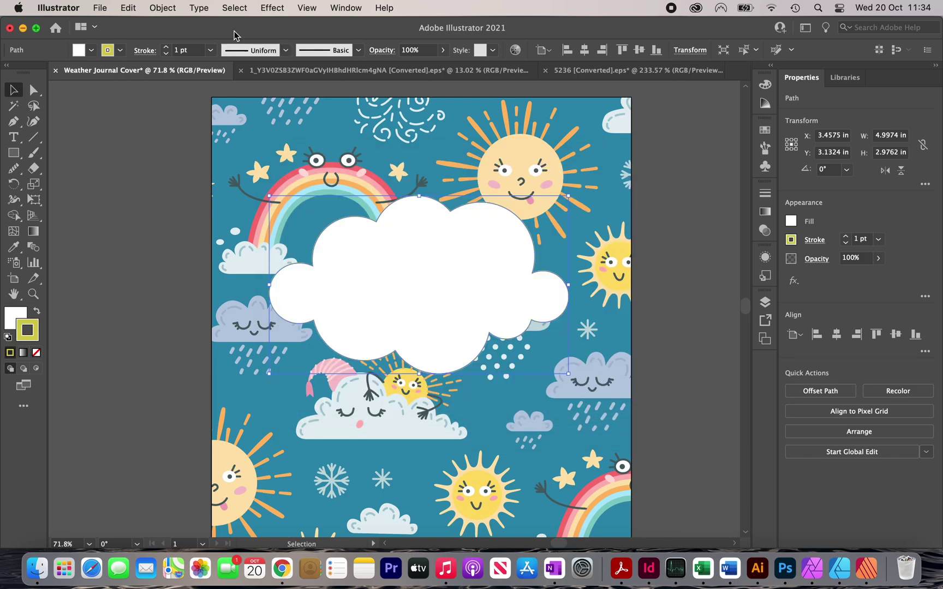
Step: Set the cloud's stroke weight to 8 pt and deselect the cloud
click(166, 48)
click(166, 48)
click(166, 48)
click(167, 48)
click(167, 48)
click(166, 48)
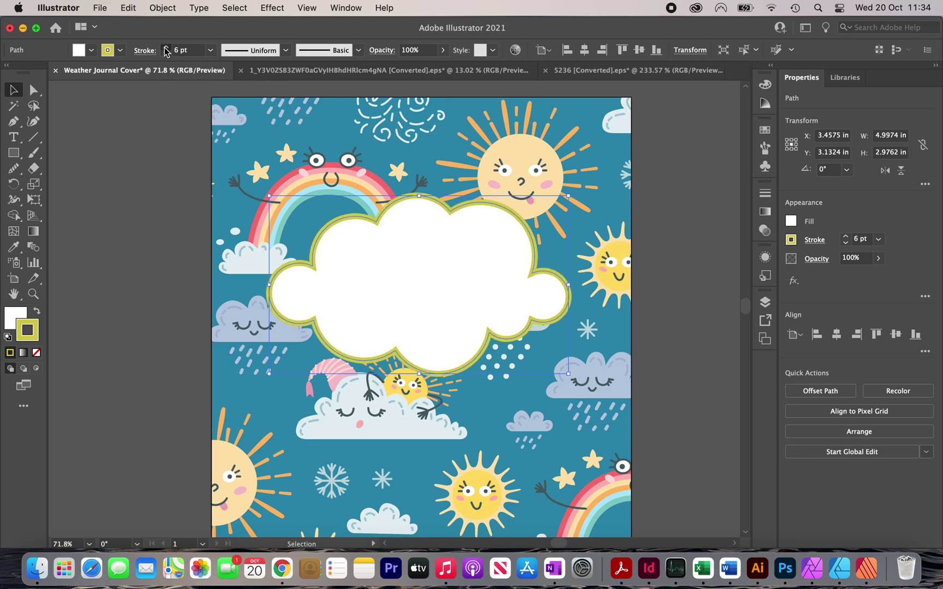
click(165, 48)
click(166, 48)
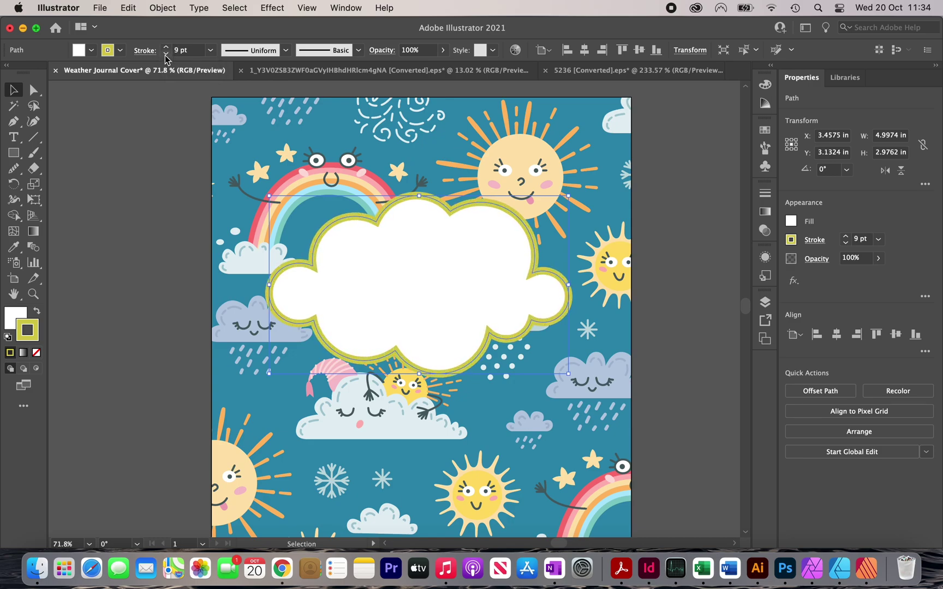
click(166, 54)
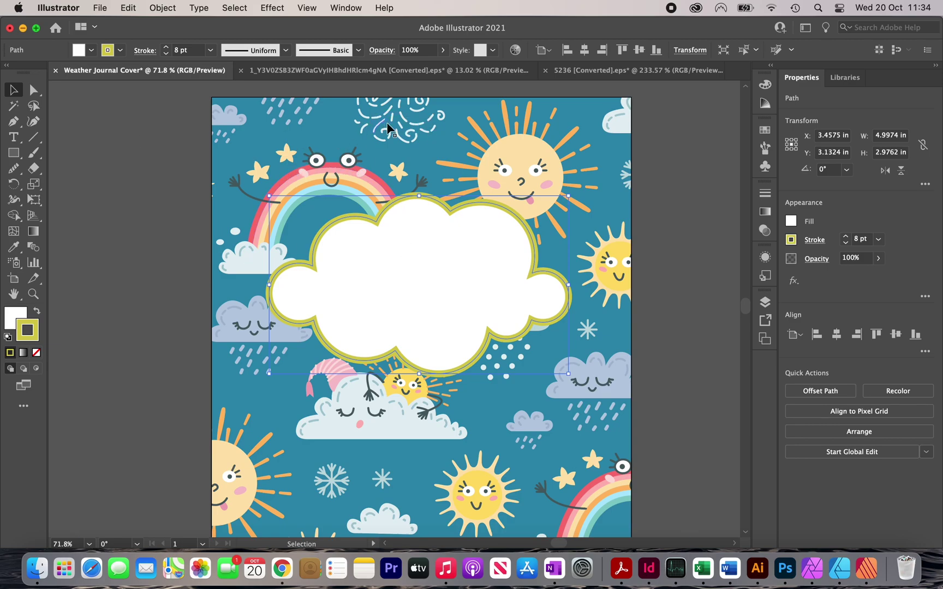
click(126, 192)
Step: Sample the pink of the sleeping cloud's nightcap with the Eyedropper and copy its hex code F6C1CB
scroll(353, 376, up, 5)
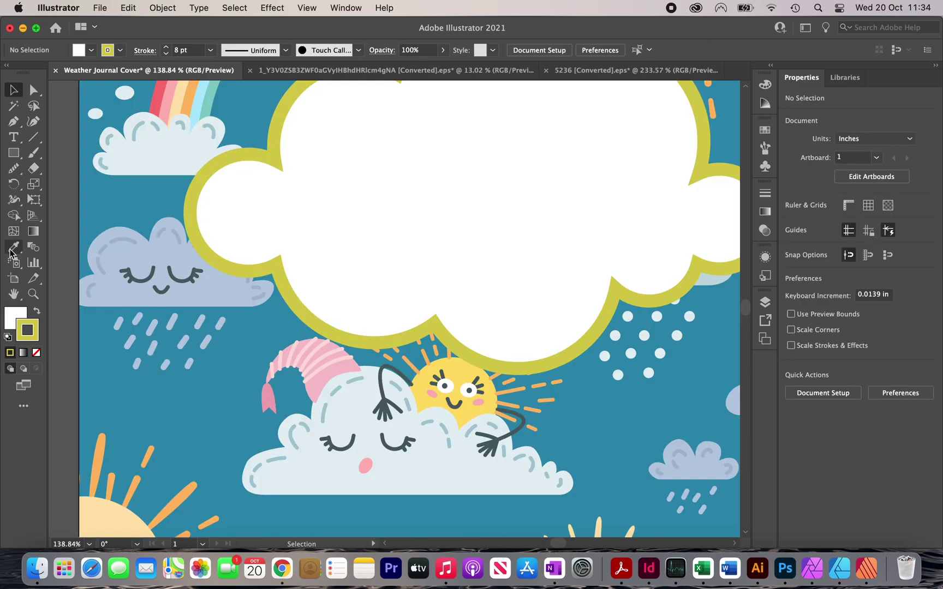
key(i)
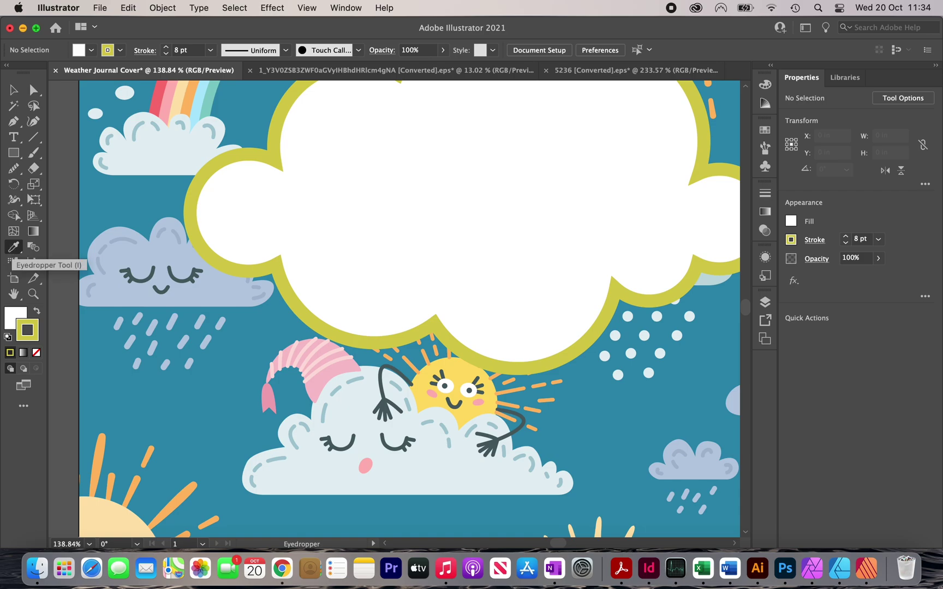
click(336, 368)
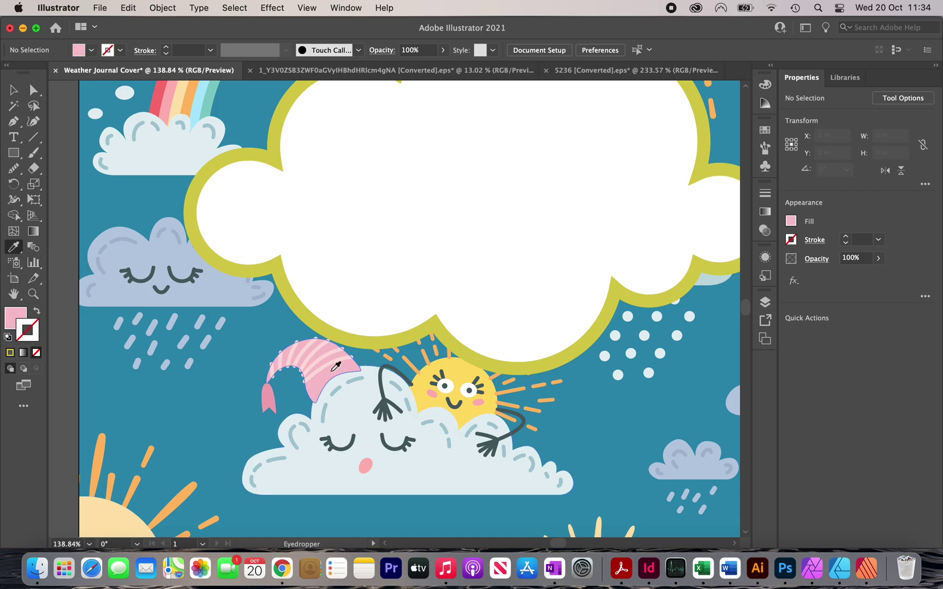
double_click(15, 314)
key(super+c)
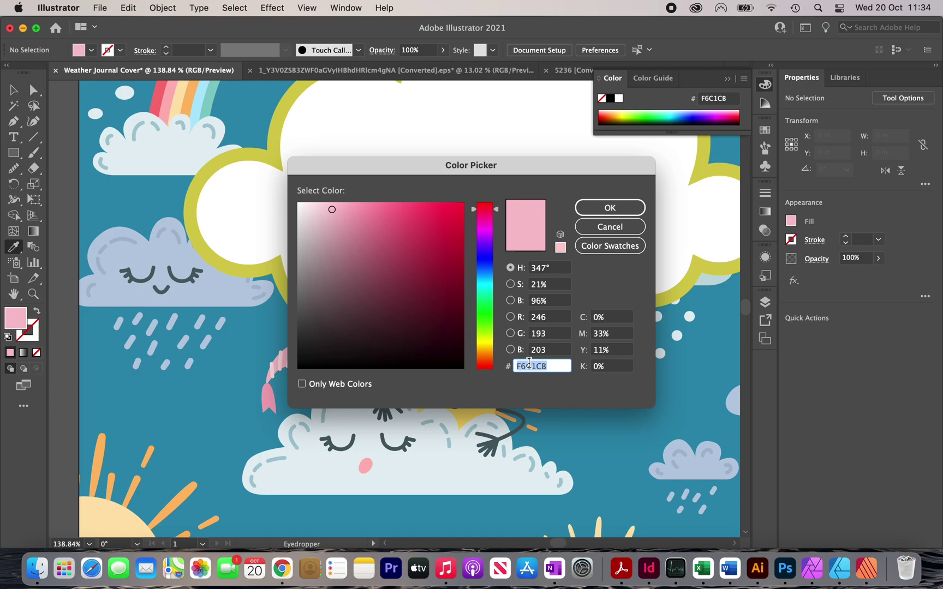
click(611, 207)
key(v)
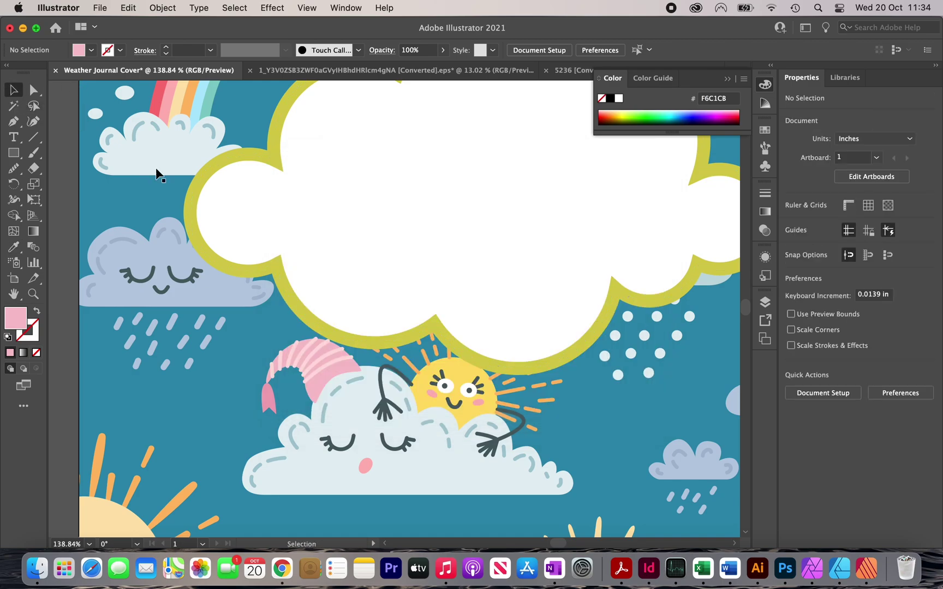
Step: Change the white cloud's stroke colour to the copied pink F6C1CB and shift the cloud slightly upward on the cover
scroll(366, 251, down, 5)
click(370, 251)
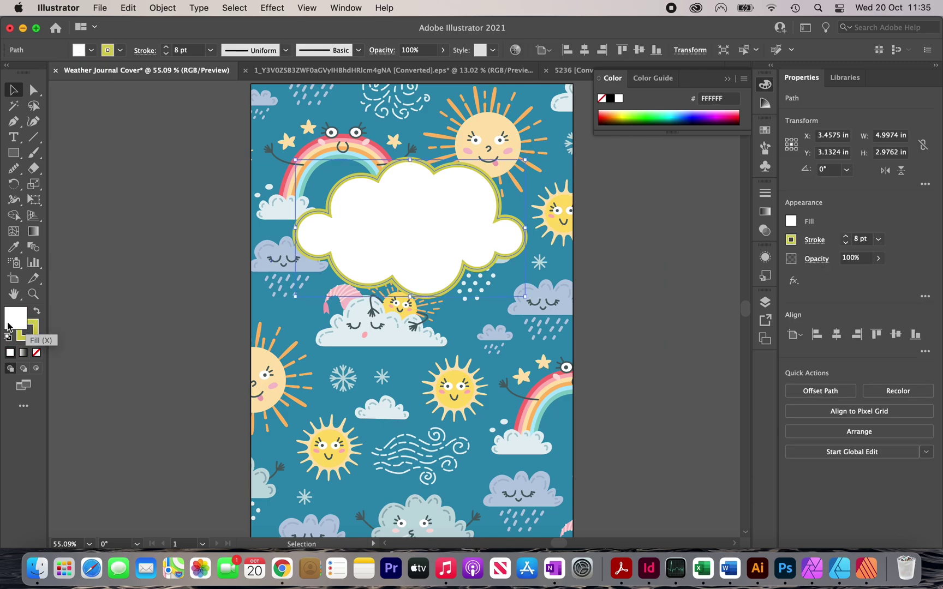
double_click(35, 334)
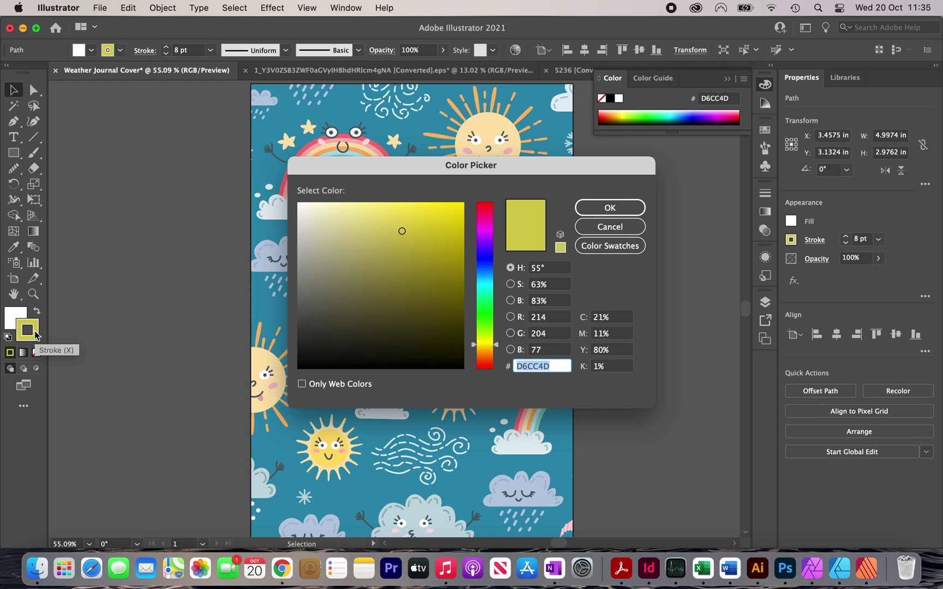
key(super+v)
click(626, 206)
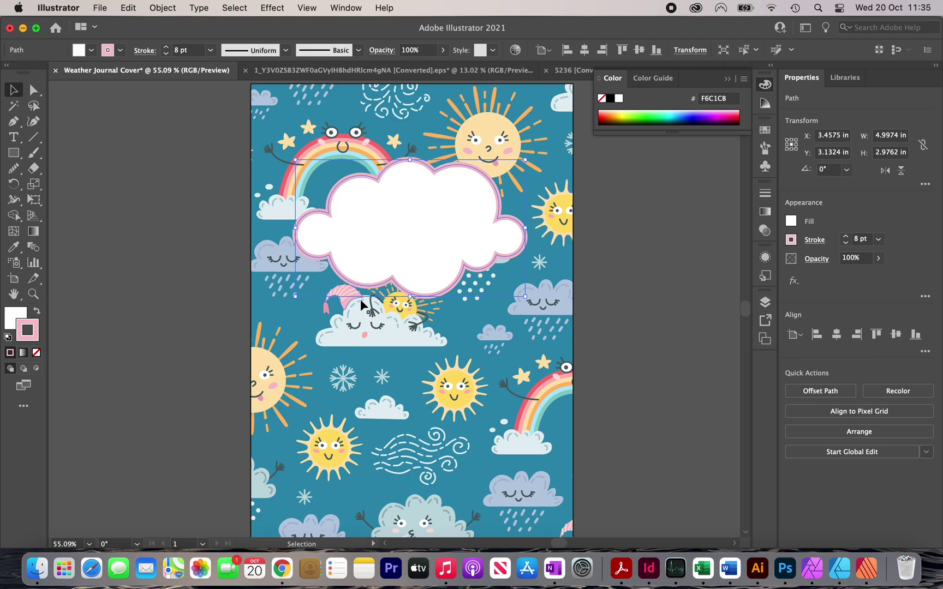
click(168, 288)
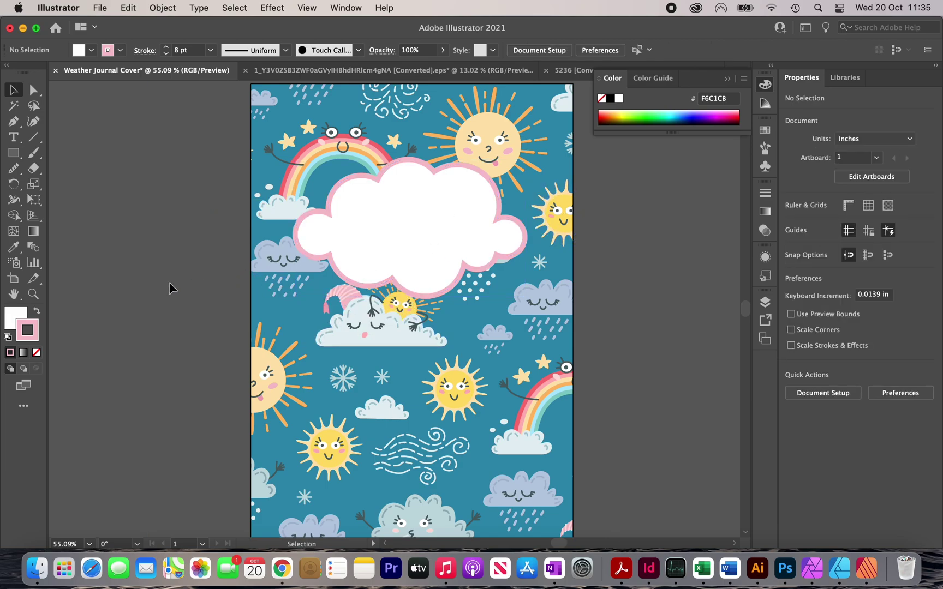
key(super+z)
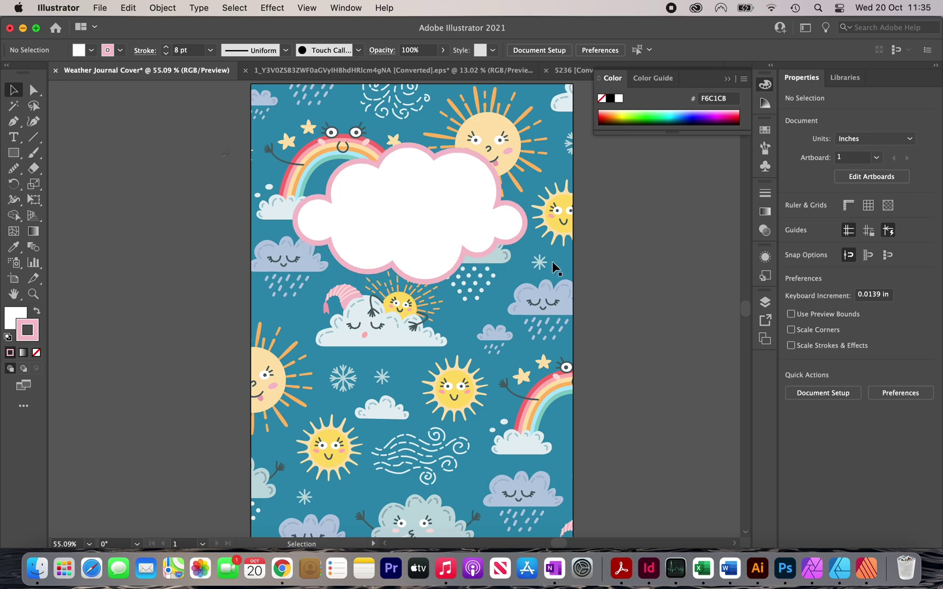
Step: Add a text line reading WEATHER in the upper part of the white cloud, scaled to about 43 pt
click(9, 144)
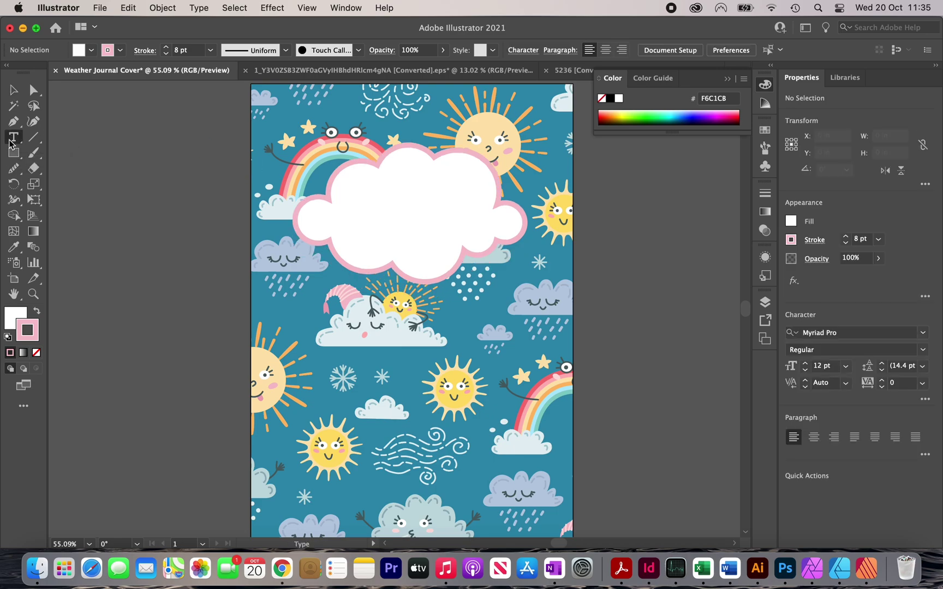
click(383, 193)
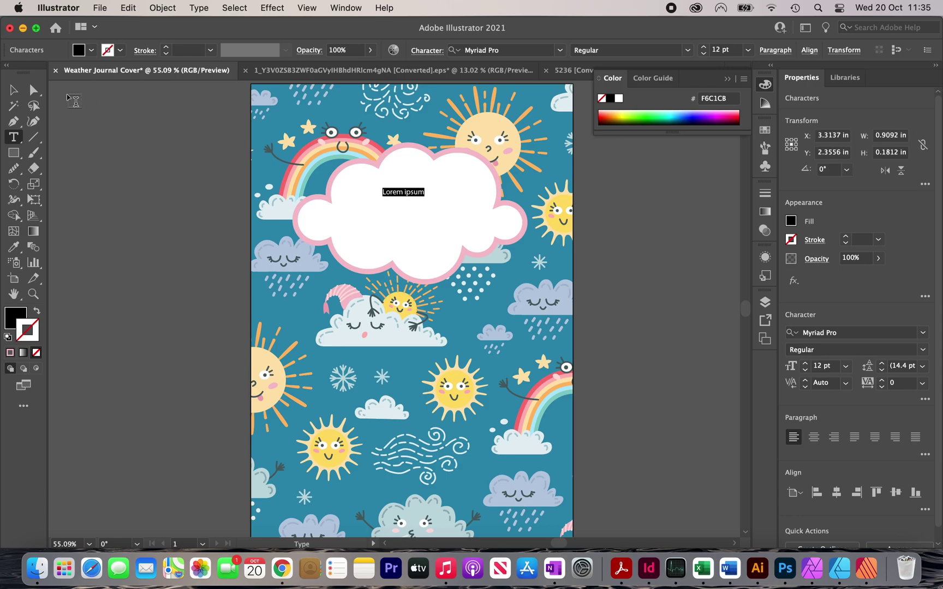
click(14, 89)
drag(425, 199, 448, 205)
triple_click(414, 198)
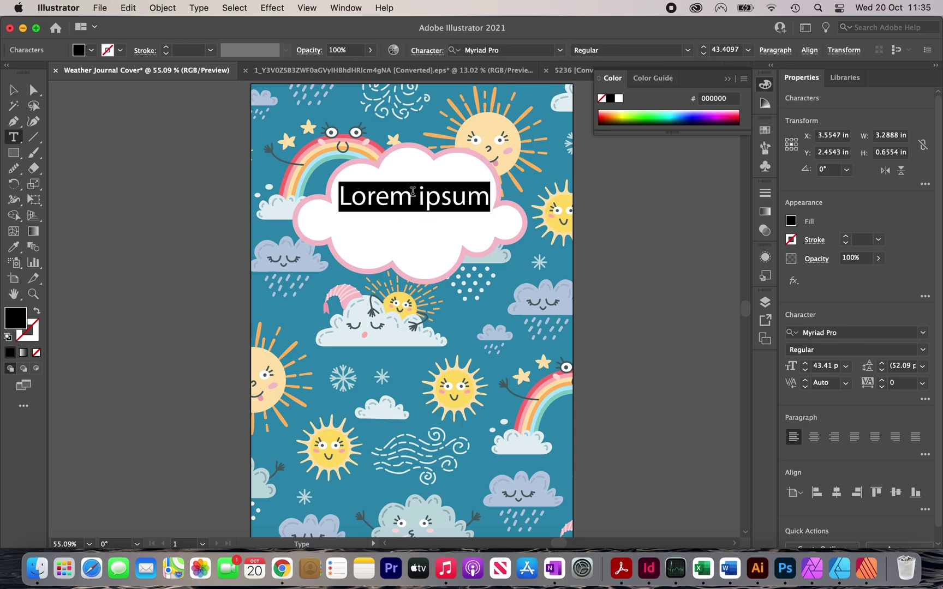
text(WEATHER)
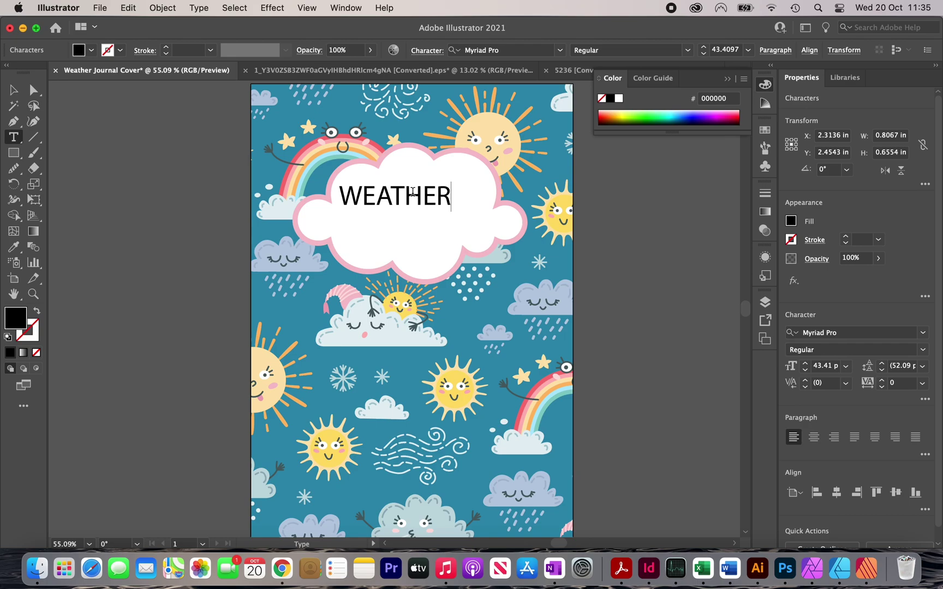
key(Escape)
Step: Duplicate the WEATHER text directly below itself and change the copy to read JOURNAL
scroll(413, 192, right, 2)
scroll(382, 167, up, 3)
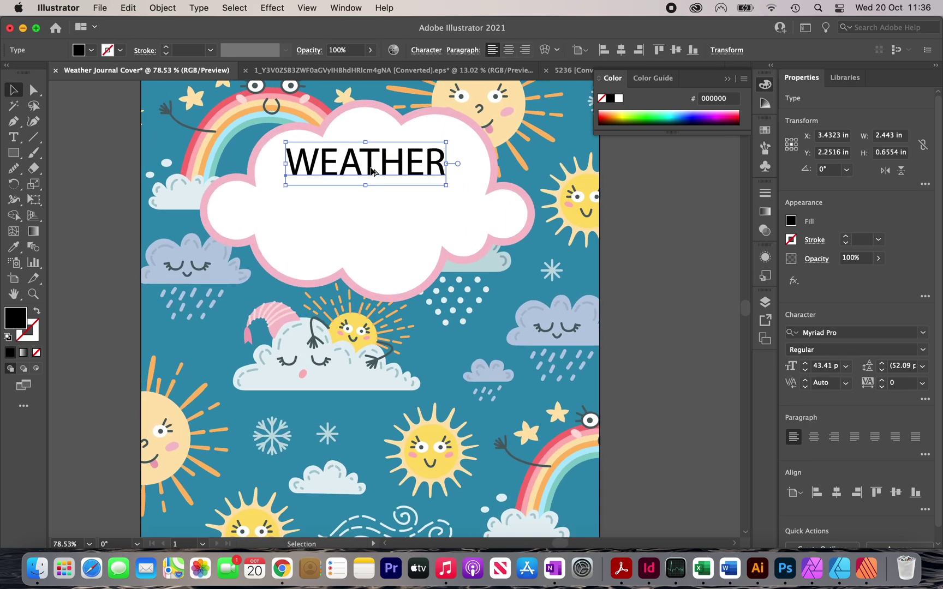
drag(371, 171, 370, 220)
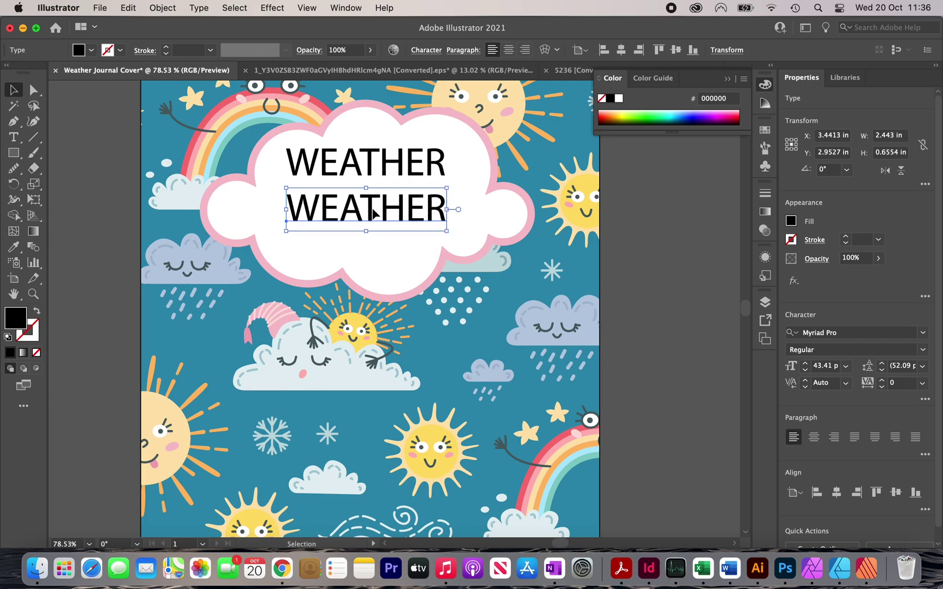
double_click(374, 213)
text(JOU)
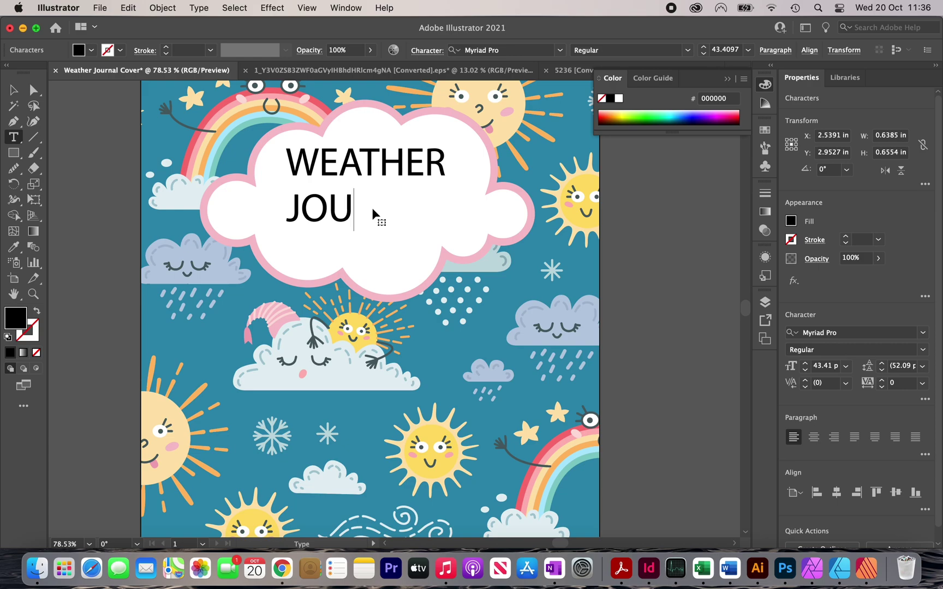
text(RNAL)
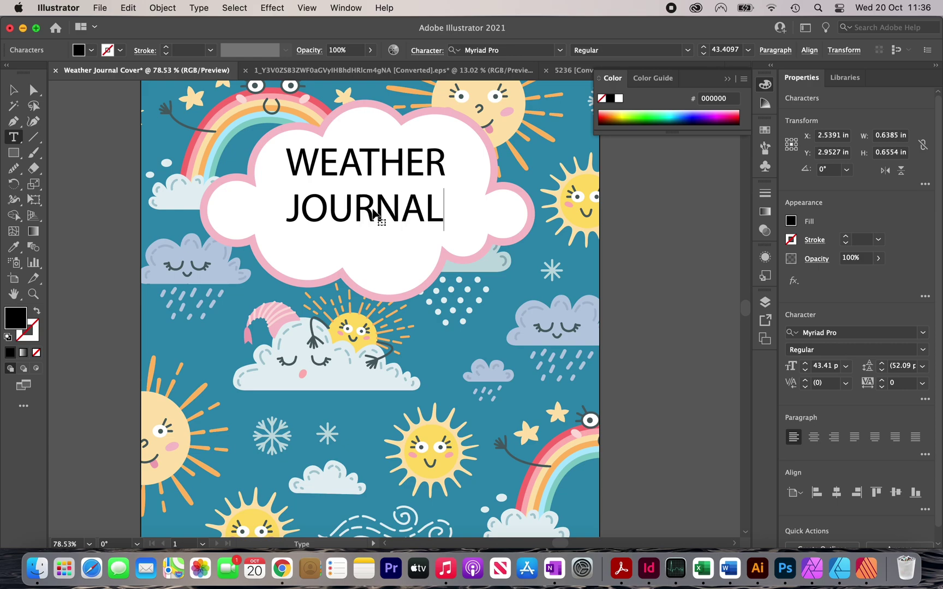
key(Escape)
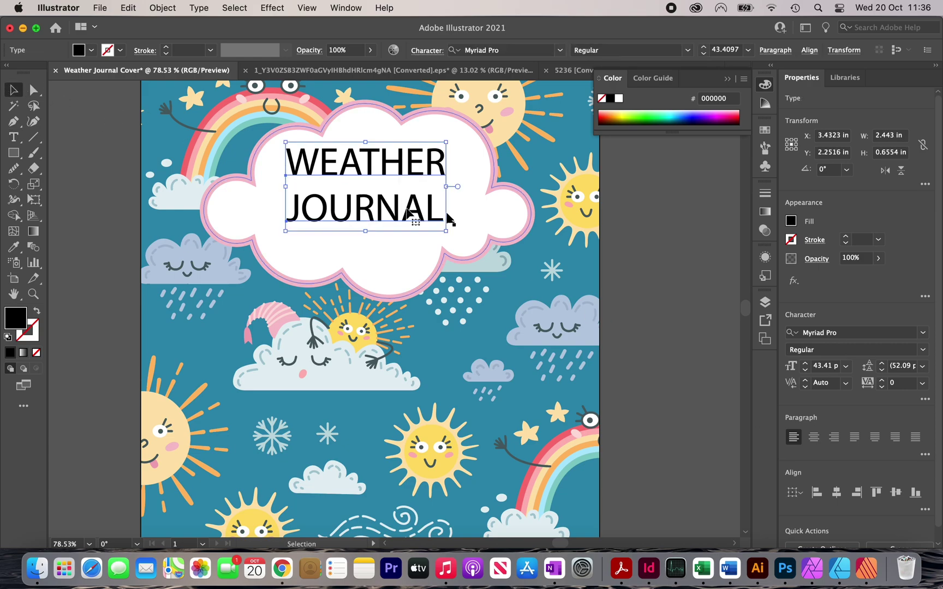
Step: Align the WEATHER and JOURNAL text to the artboard, centred horizontally
click(794, 494)
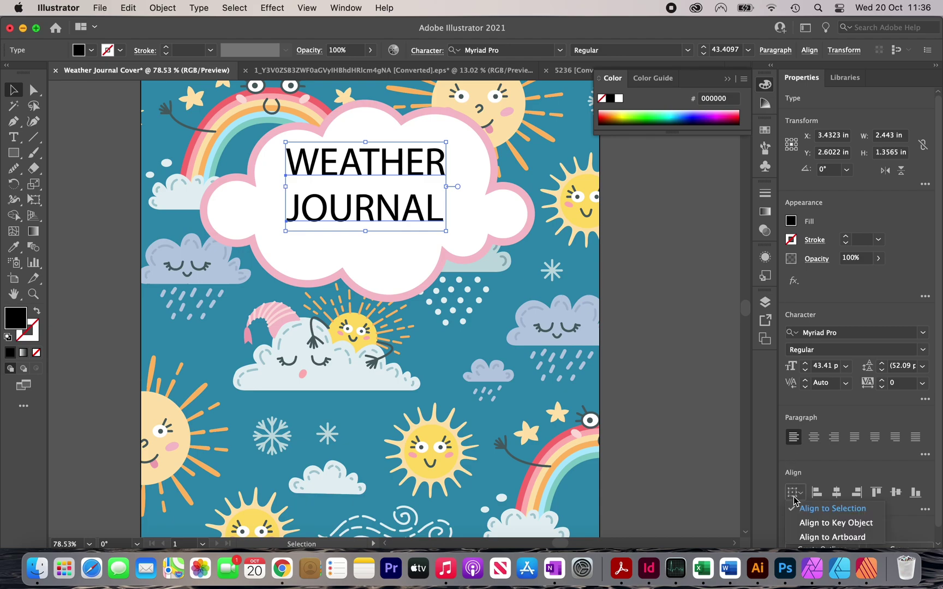
click(810, 537)
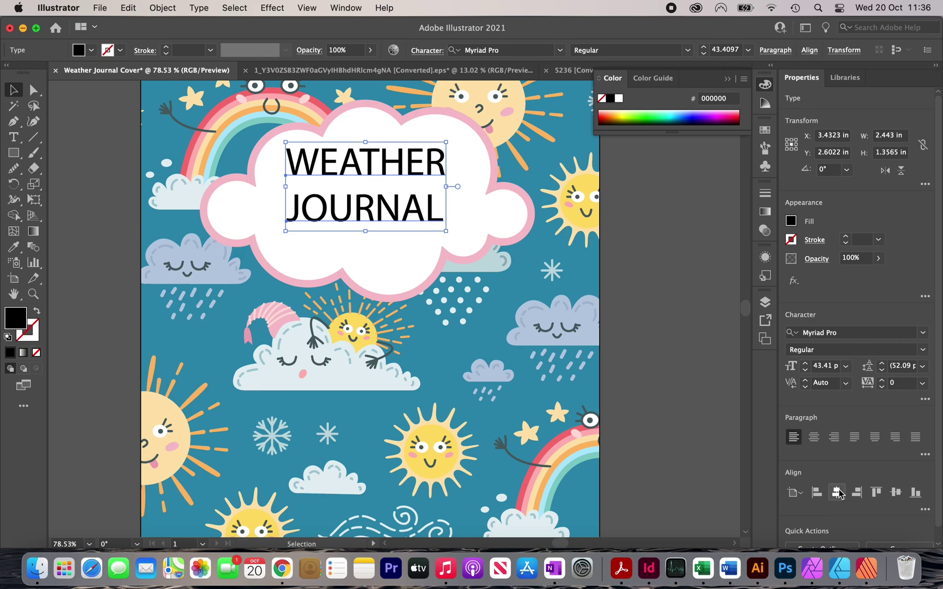
click(837, 492)
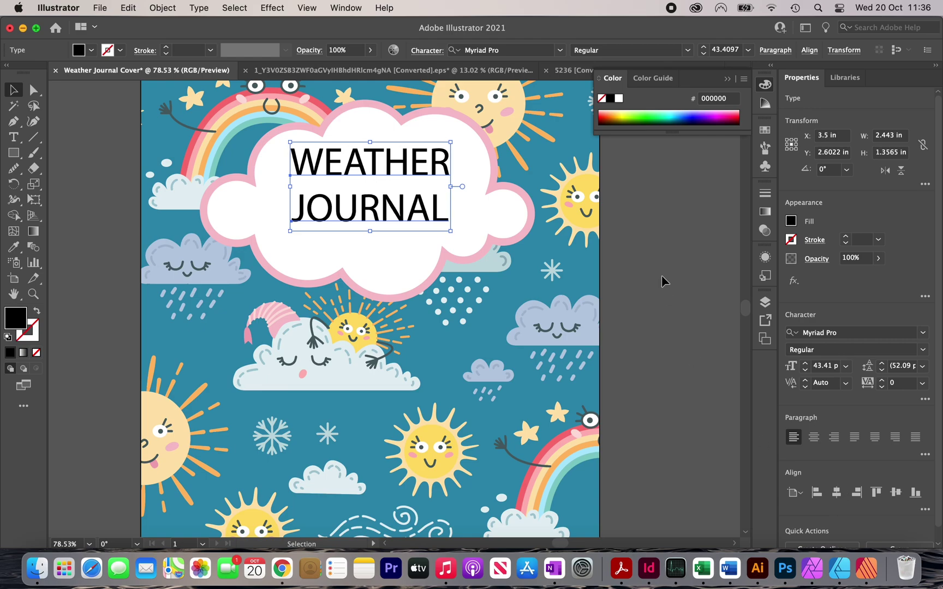
Step: Nudge both title lines down slightly inside the cloud and deselect them
key(Down)
key(Down)
key(Down)
key(Down)
key(Down)
key(Down)
key(Down)
key(Down)
key(Down)
key(Down)
key(Down)
key(Down)
key(Down)
key(Down)
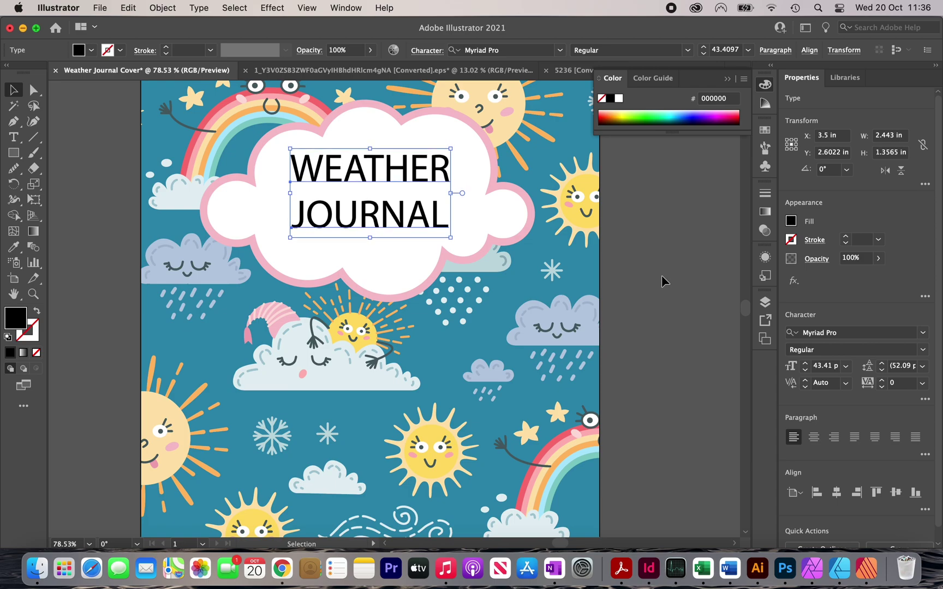
click(661, 275)
Step: Move JOURNAL slightly closer to WEATHER and set the font of both title lines to WEATHER
click(412, 219)
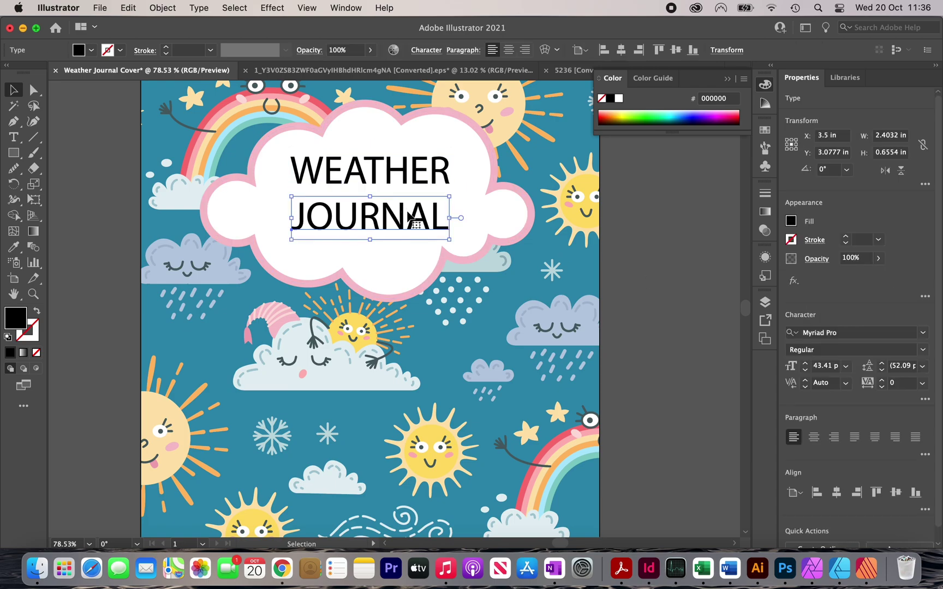
shift+click(413, 166)
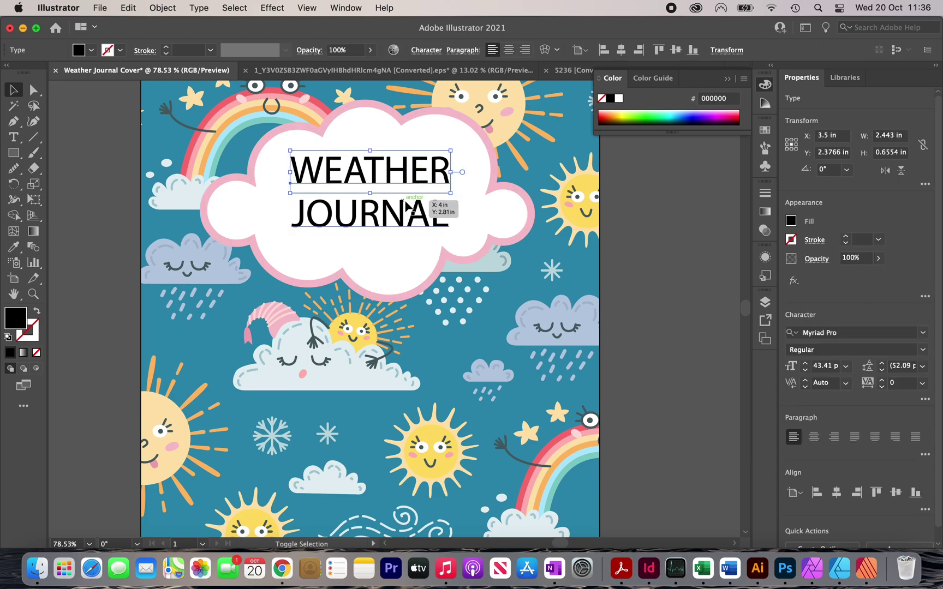
click(855, 333)
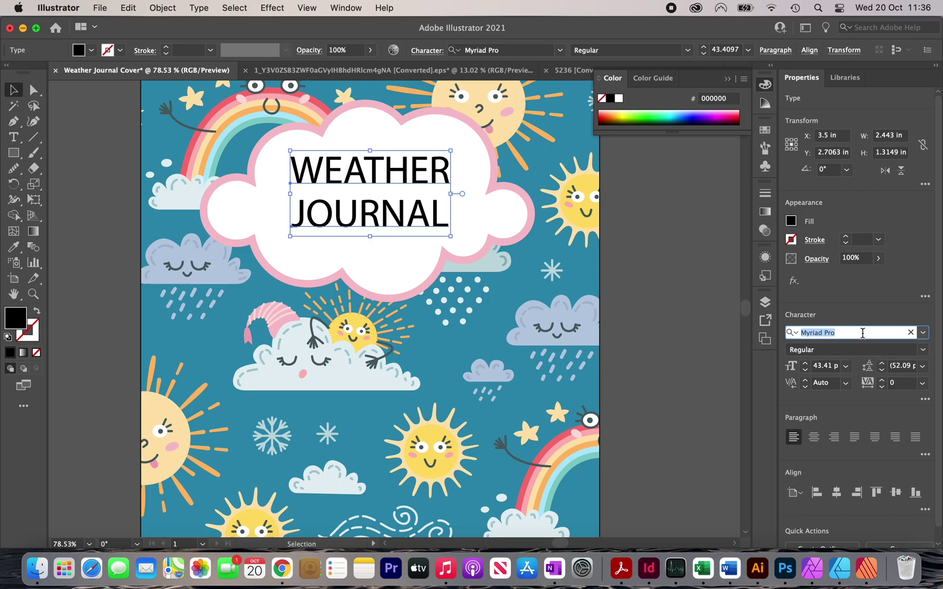
text(WEATHER)
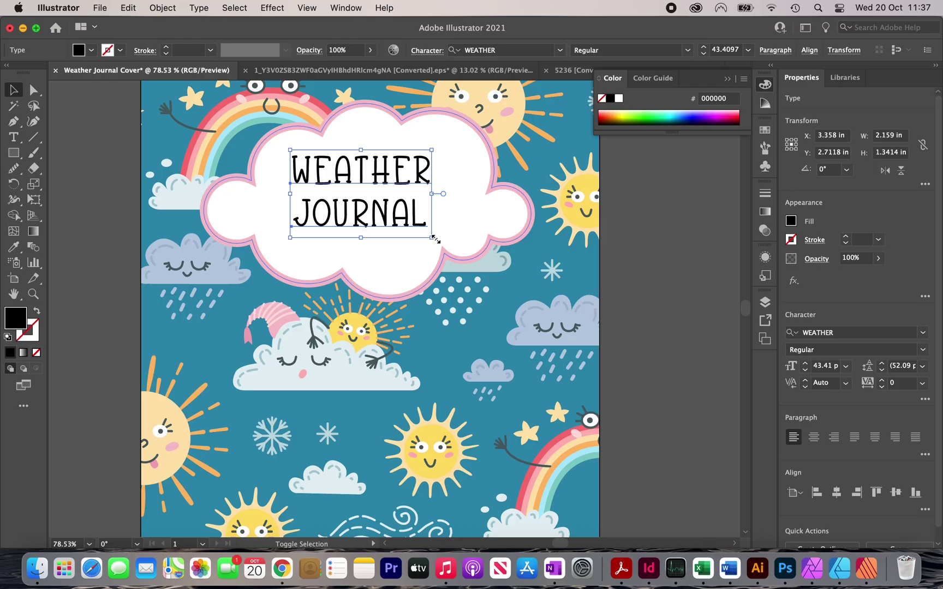
Step: Enlarge both title lines to about 57 pt, centred horizontally on the artboard, and move JOURNAL up closer to WEATHER
drag(435, 239, 475, 265)
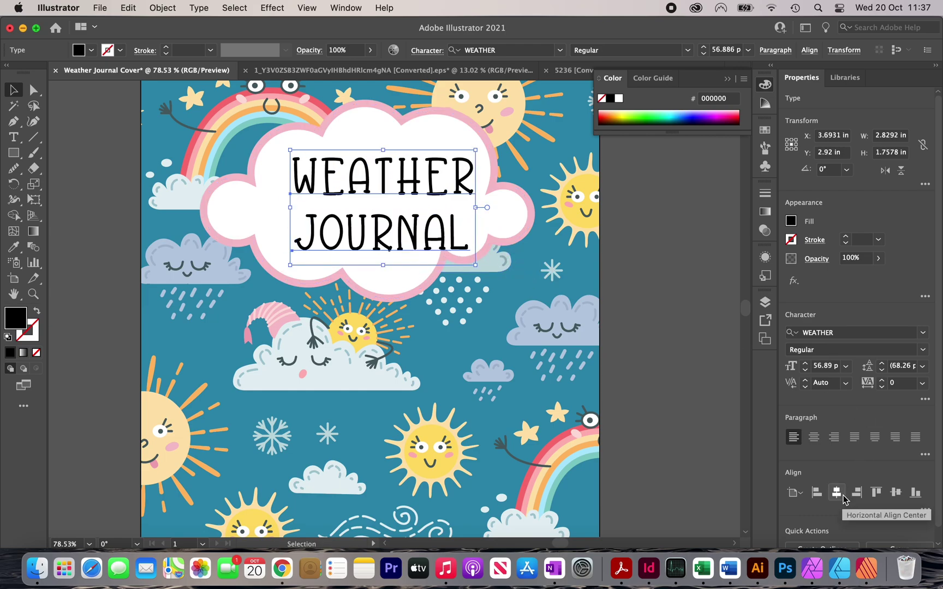
click(843, 496)
click(715, 383)
click(431, 235)
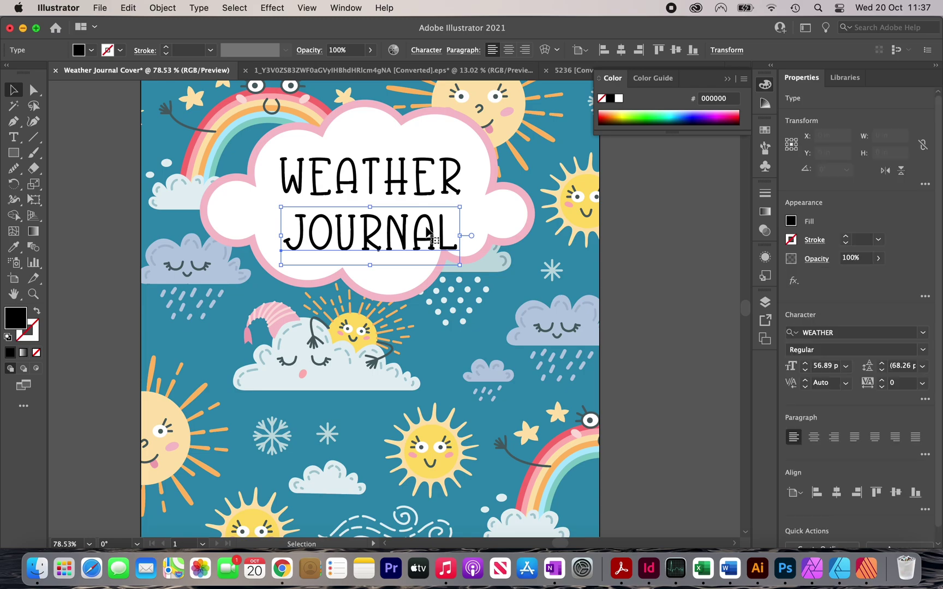
drag(431, 234, 431, 230)
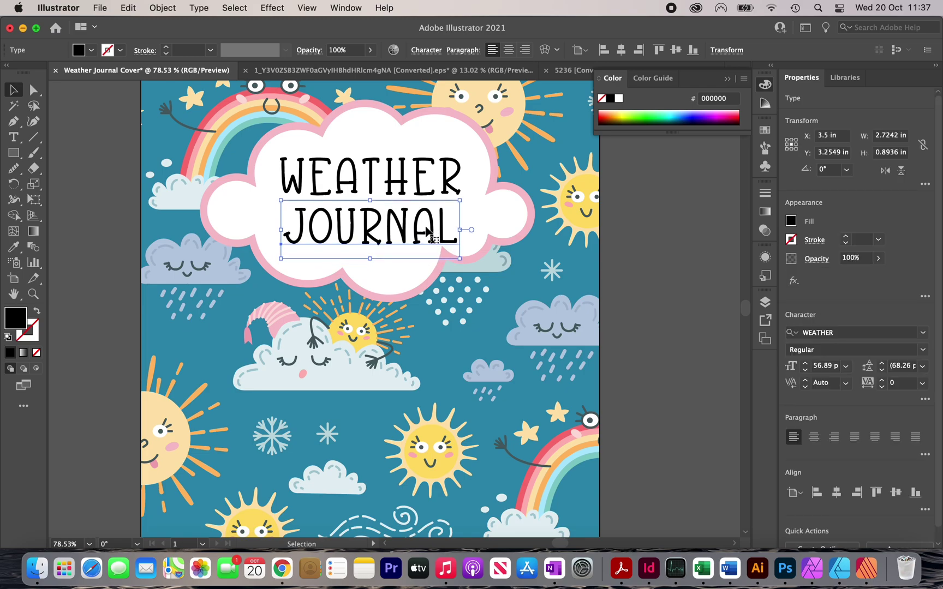
Step: Thicken both title lines with a 2 pt black stroke and shift them slightly upward in the cloud
click(403, 189)
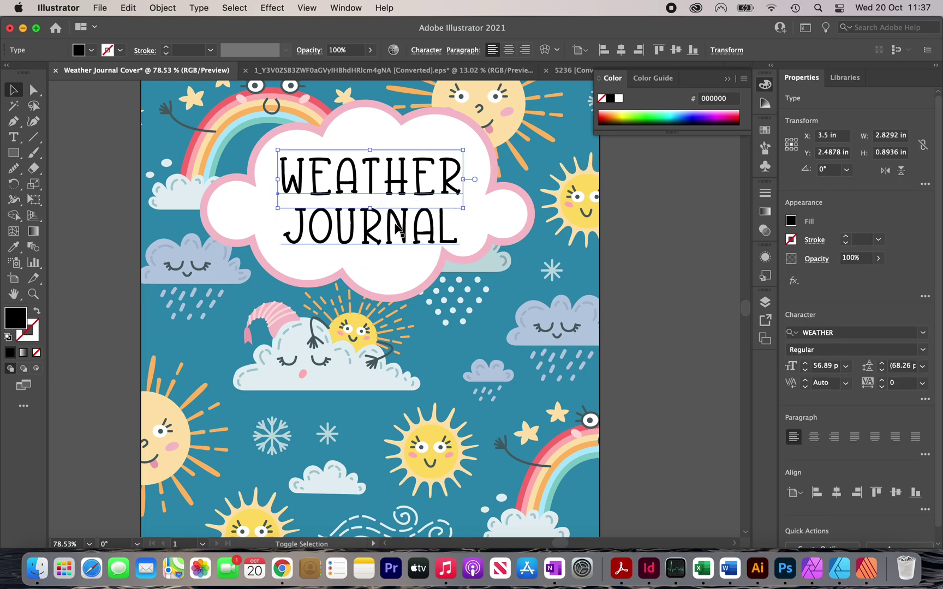
shift+click(400, 229)
click(922, 350)
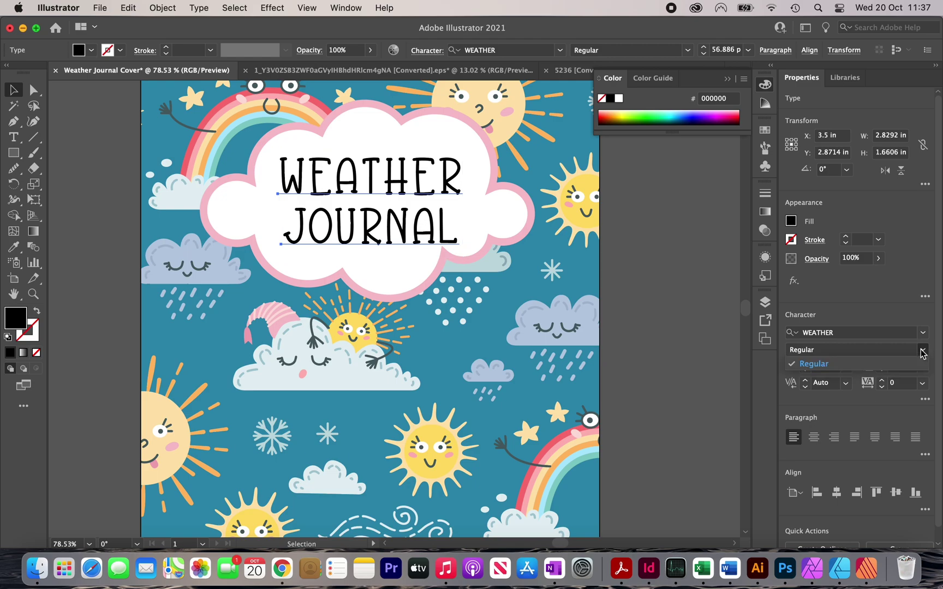
click(845, 303)
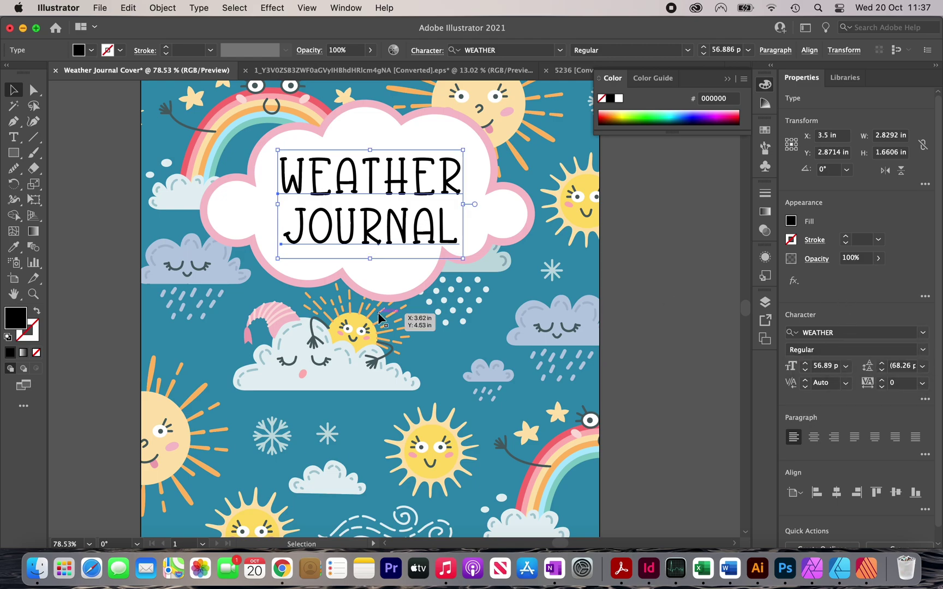
click(30, 340)
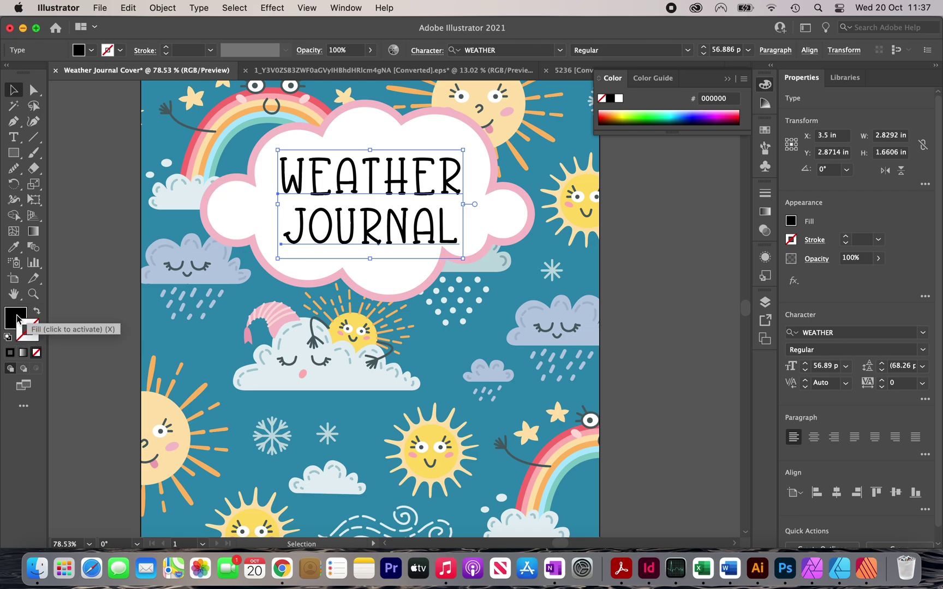
click(22, 318)
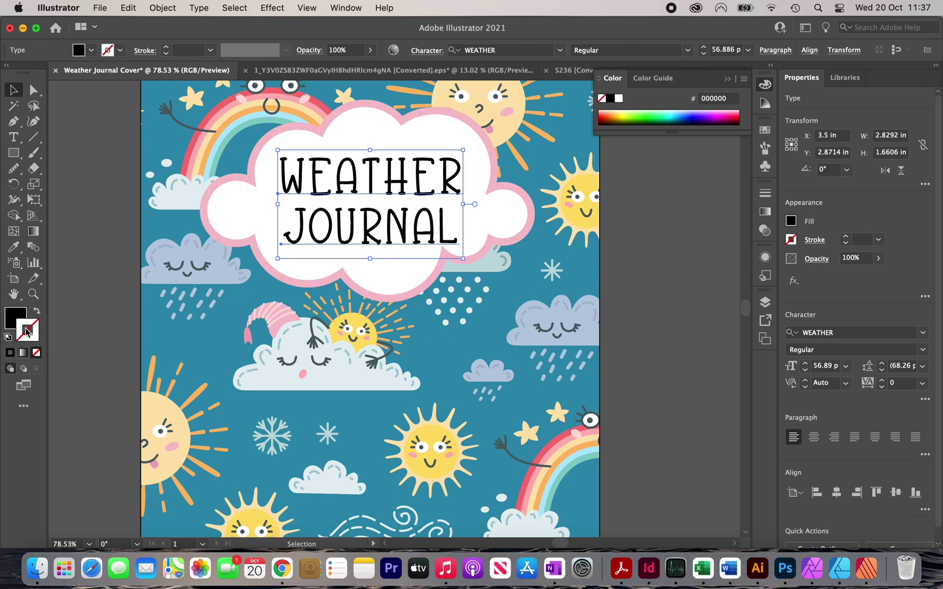
click(28, 331)
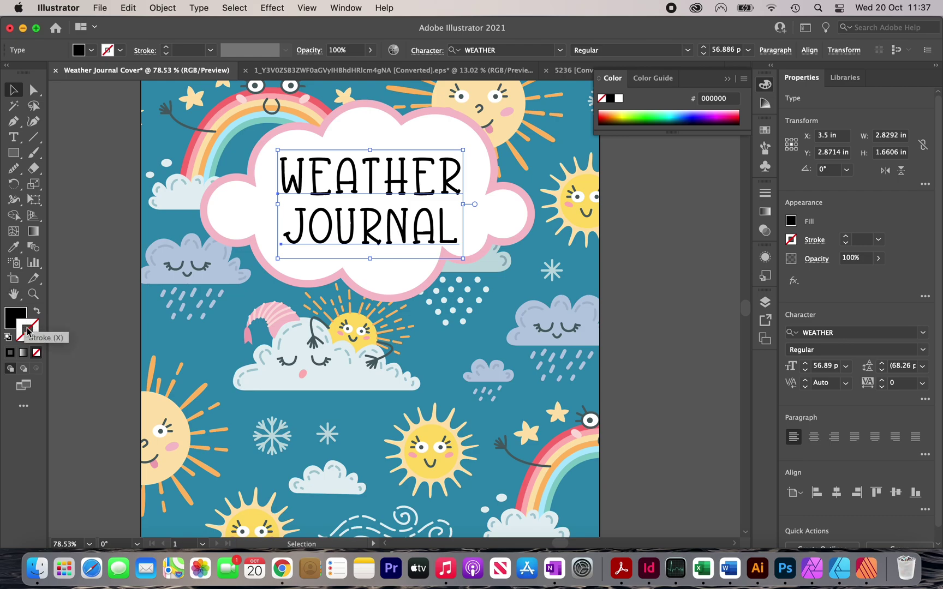
click(166, 47)
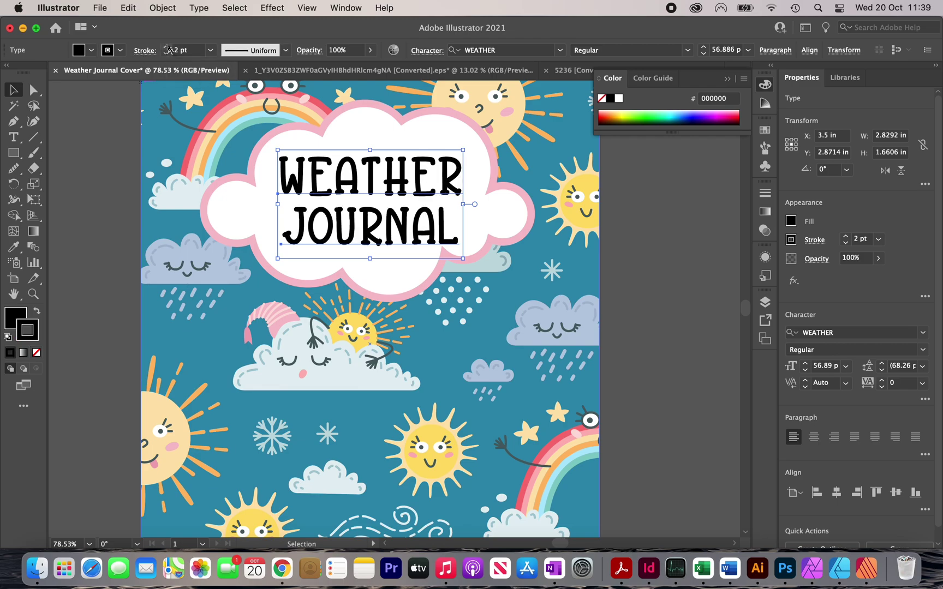
click(167, 48)
click(167, 47)
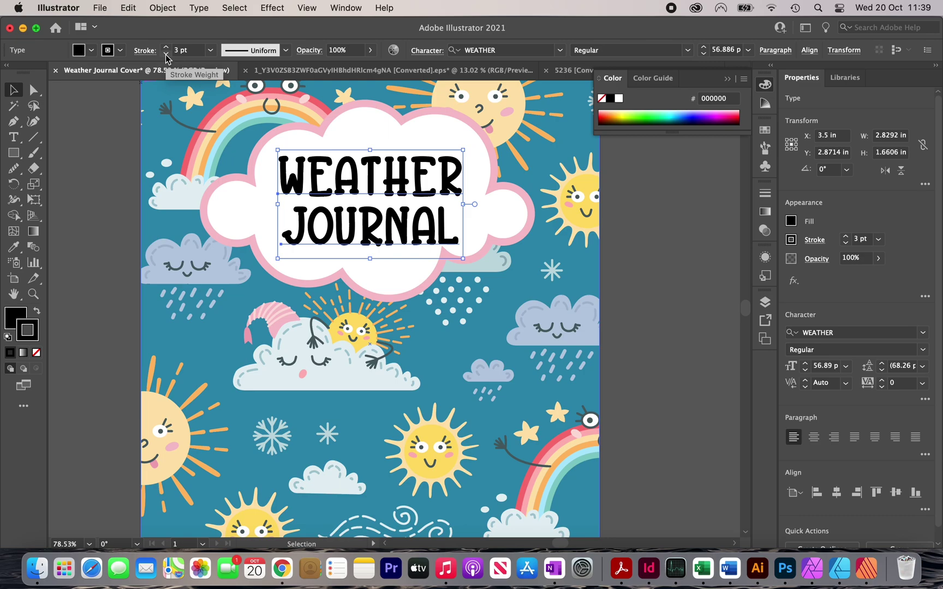
click(166, 54)
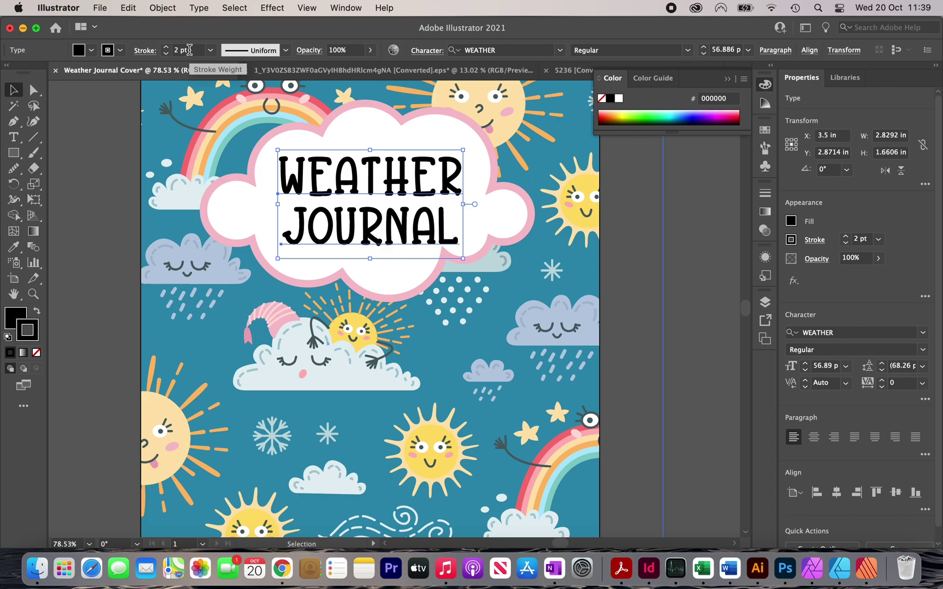
click(70, 157)
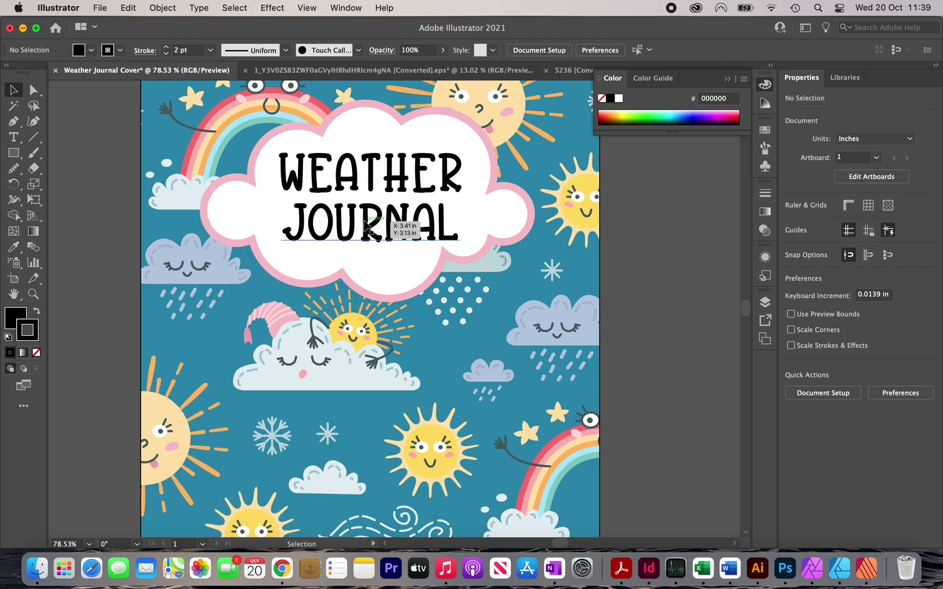
Step: Sample the red outer band of the rainbow with the Eyedropper and copy its hex code, FA7475
scroll(653, 349, down, 2)
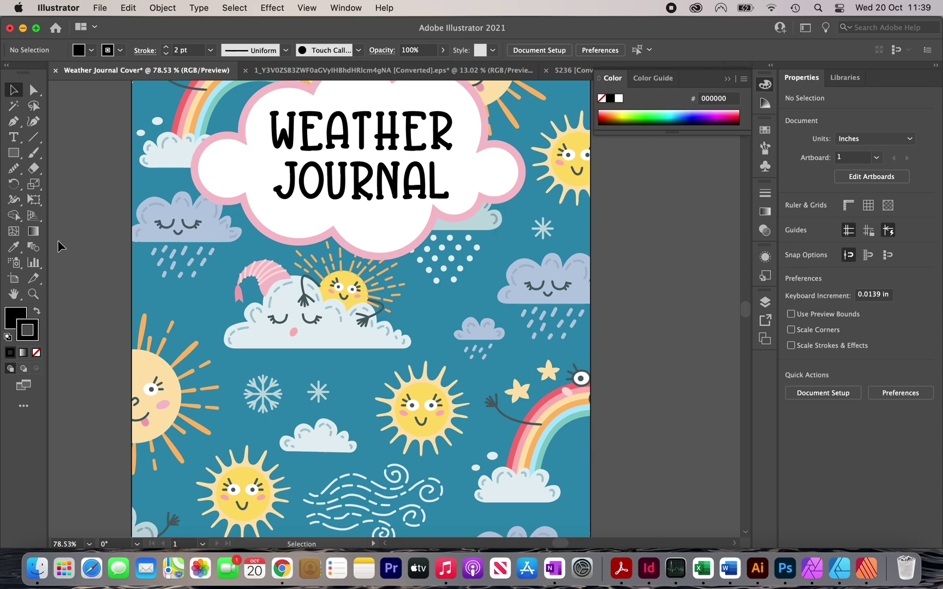
click(16, 252)
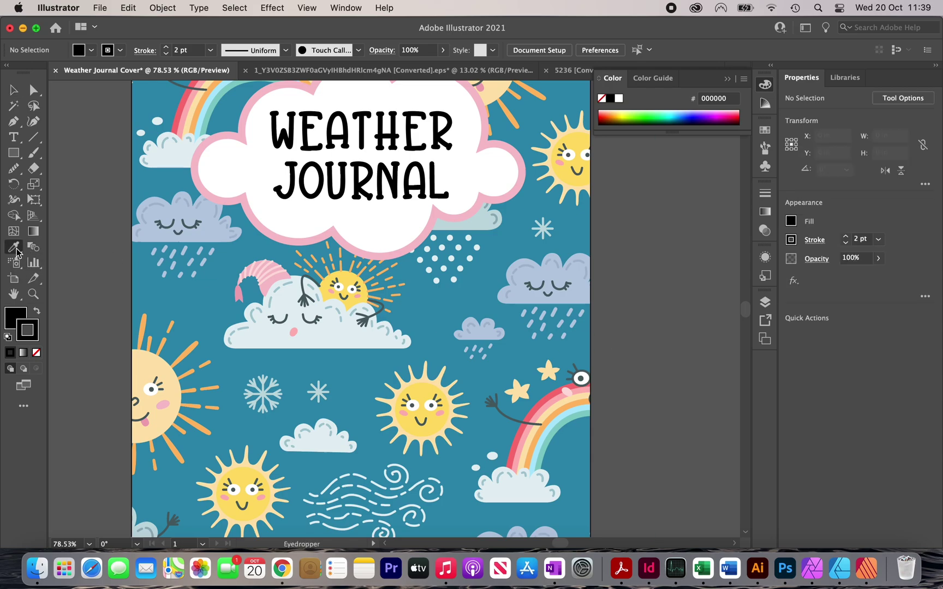
scroll(573, 383, up, 5)
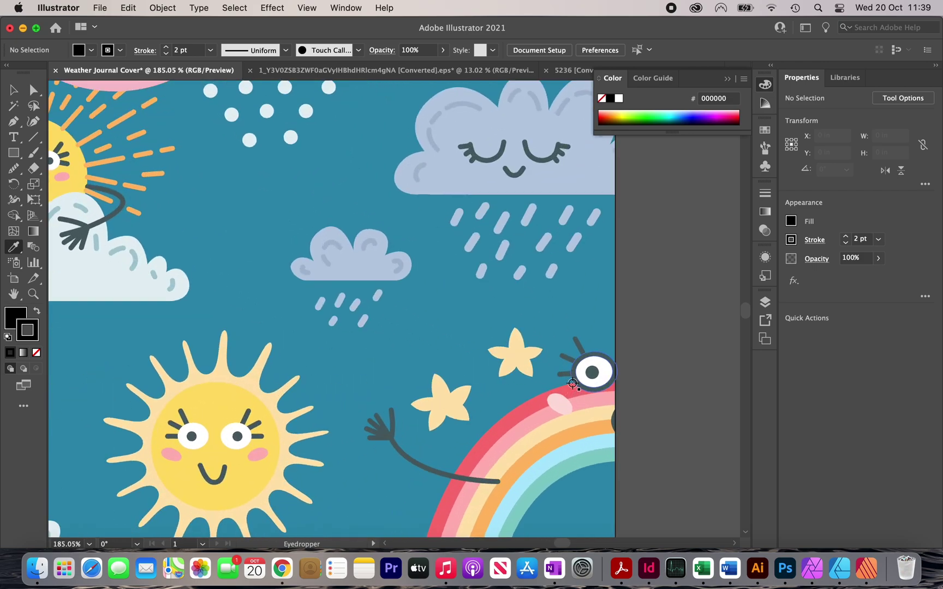
click(528, 410)
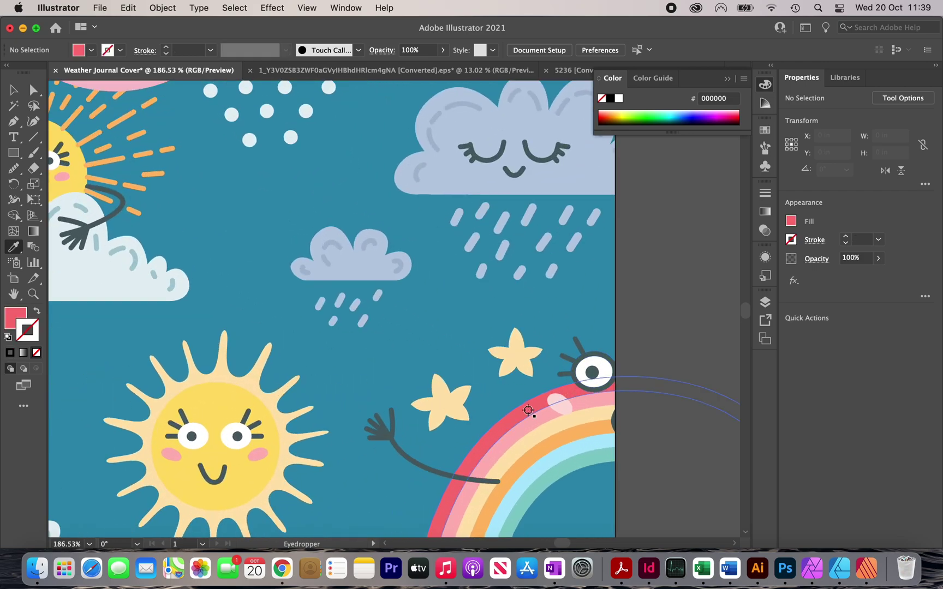
double_click(19, 316)
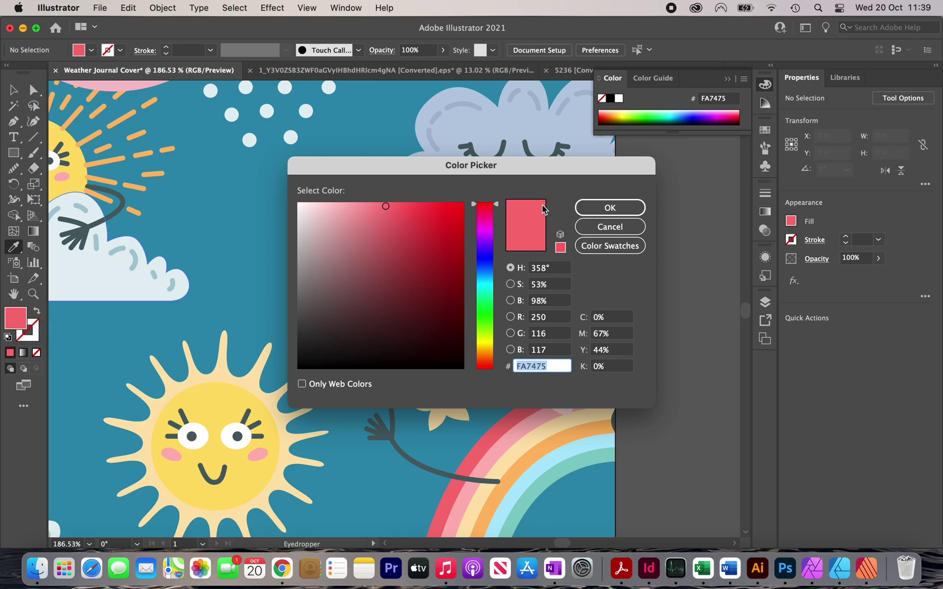
click(610, 208)
Step: Select the WEATHER and JOURNAL title lines together and set their fill colour to FA7475
scroll(224, 204, down, 3)
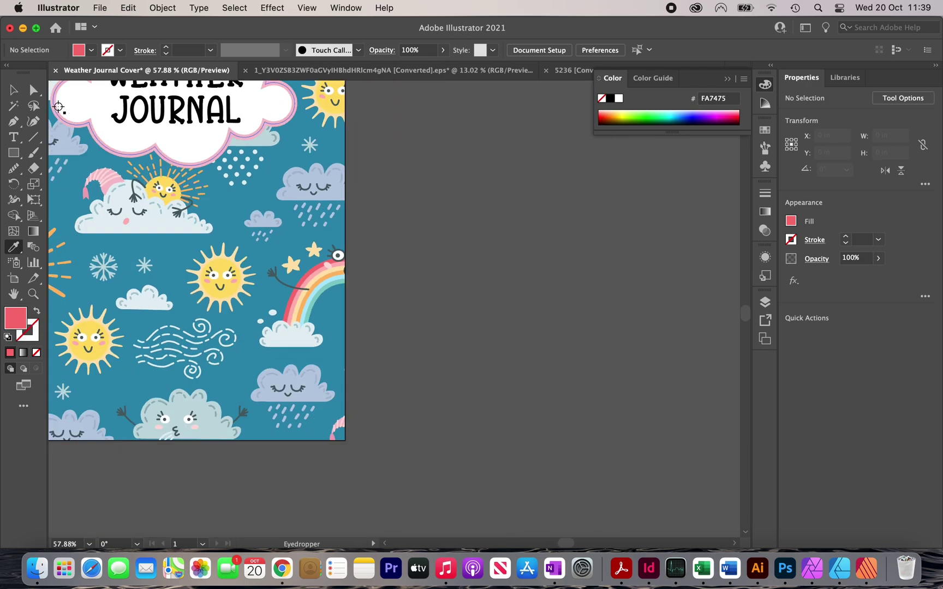
scroll(224, 204, up, 2)
click(14, 90)
scroll(384, 149, up, 2)
scroll(384, 149, up, 3)
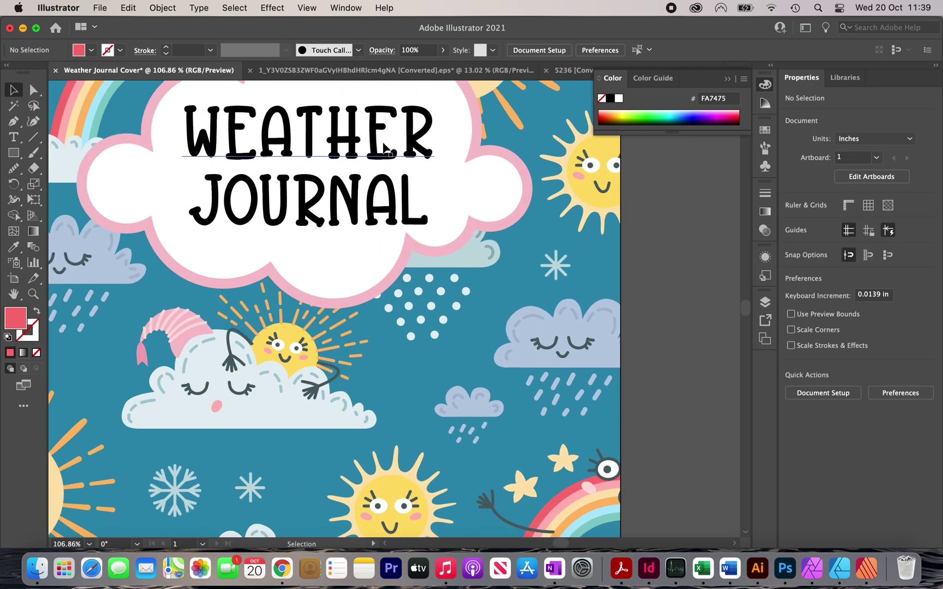
click(369, 220)
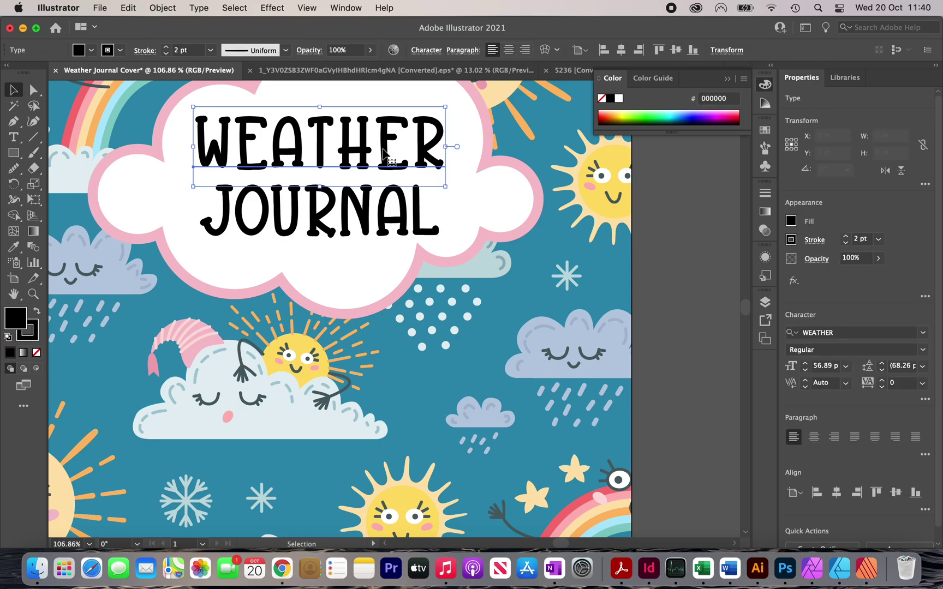
shift+click(372, 218)
double_click(14, 322)
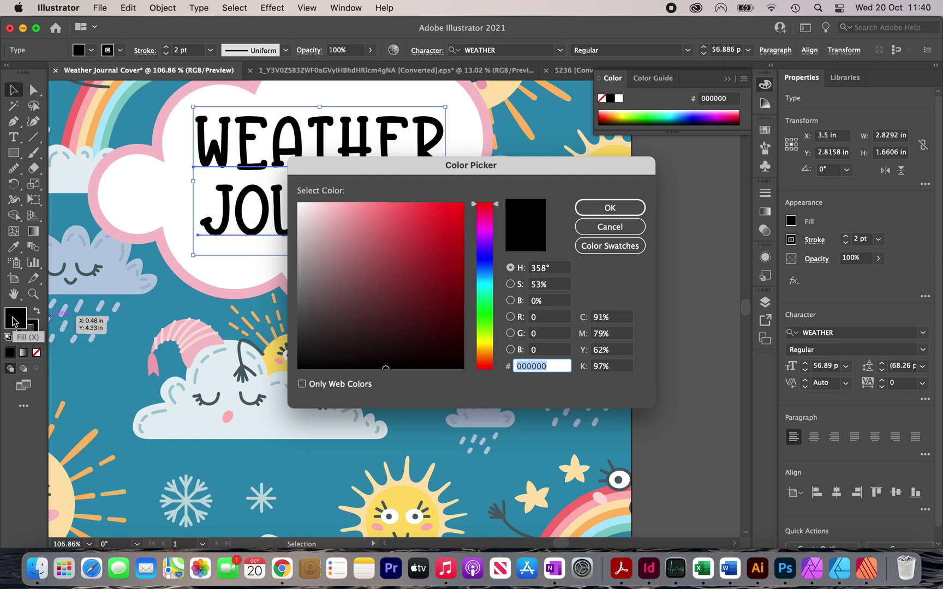
text(FA7475)
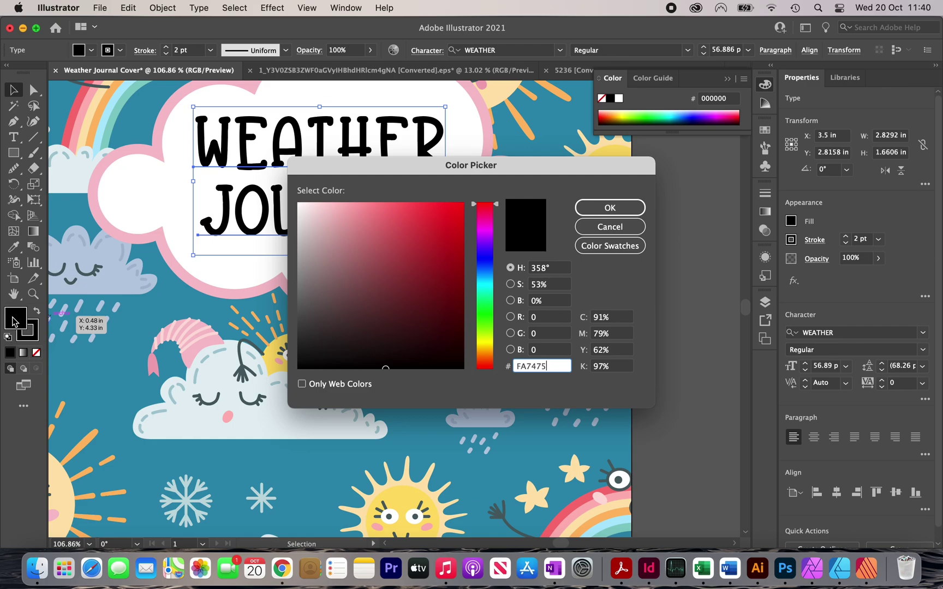
click(609, 207)
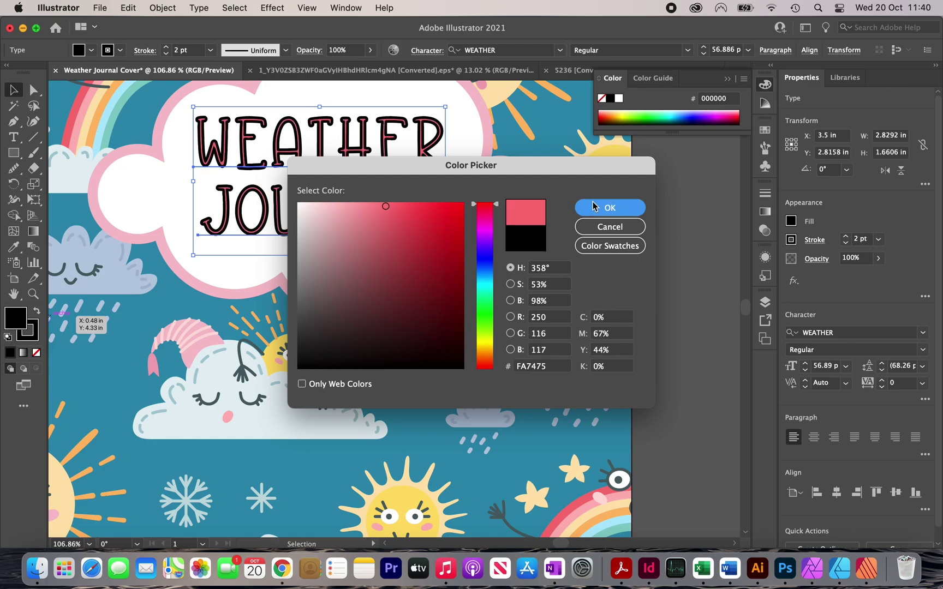
Step: Set the stroke of both title lines to FA7475, deselect them and fit the artboard in the window
double_click(30, 339)
text(FA7475)
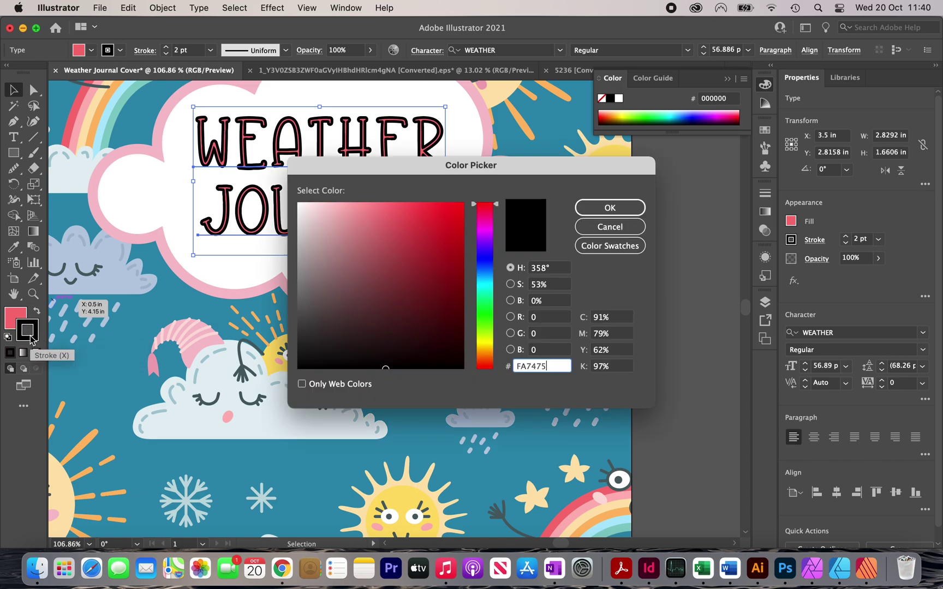
click(620, 208)
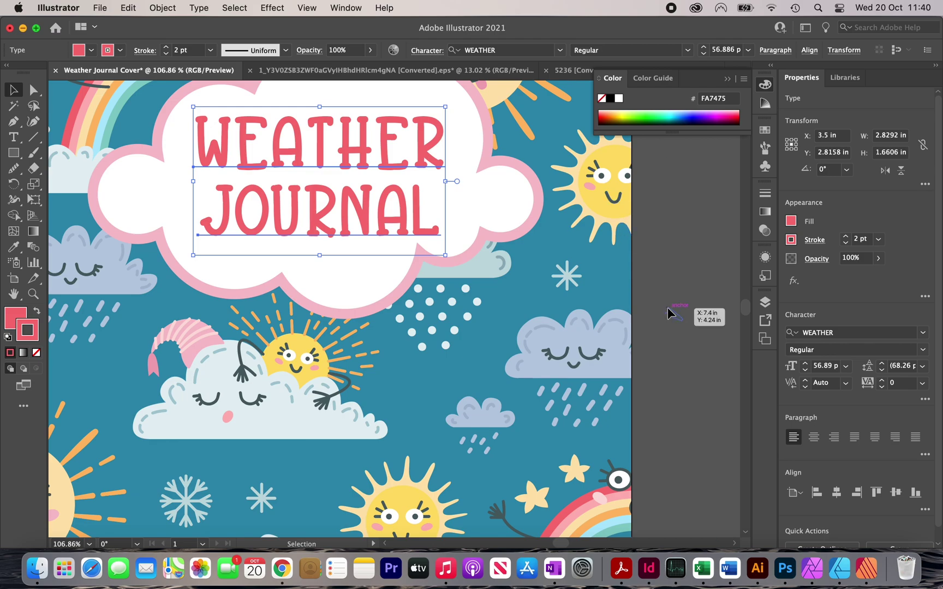
click(667, 307)
key(super+0)
scroll(498, 234, up, 3)
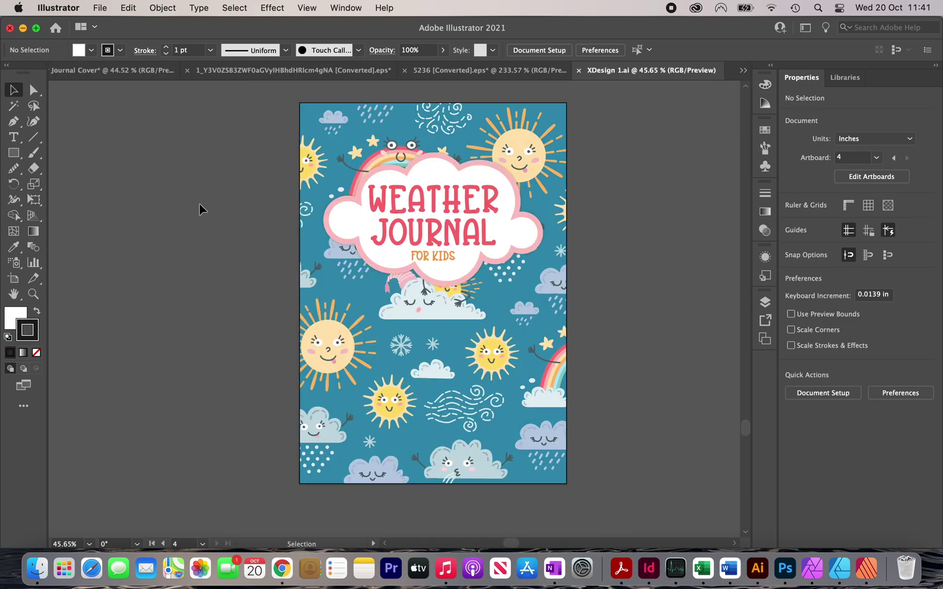
Step: Duplicate the 7 x 10 in cover artboard in XDesign 1.ai with its artwork, about 9 in to the right of the original
scroll(442, 256, up, 1)
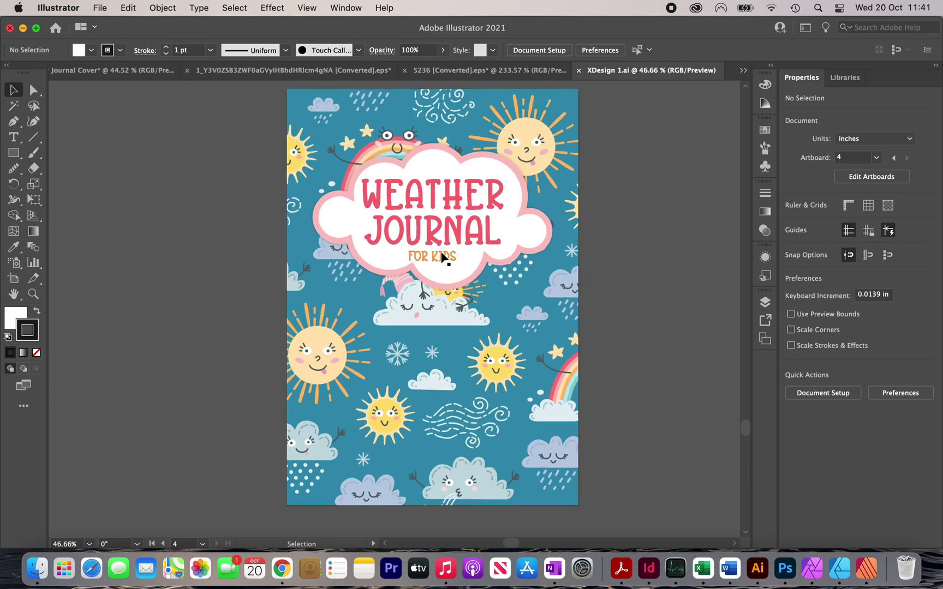
scroll(442, 256, up, 3)
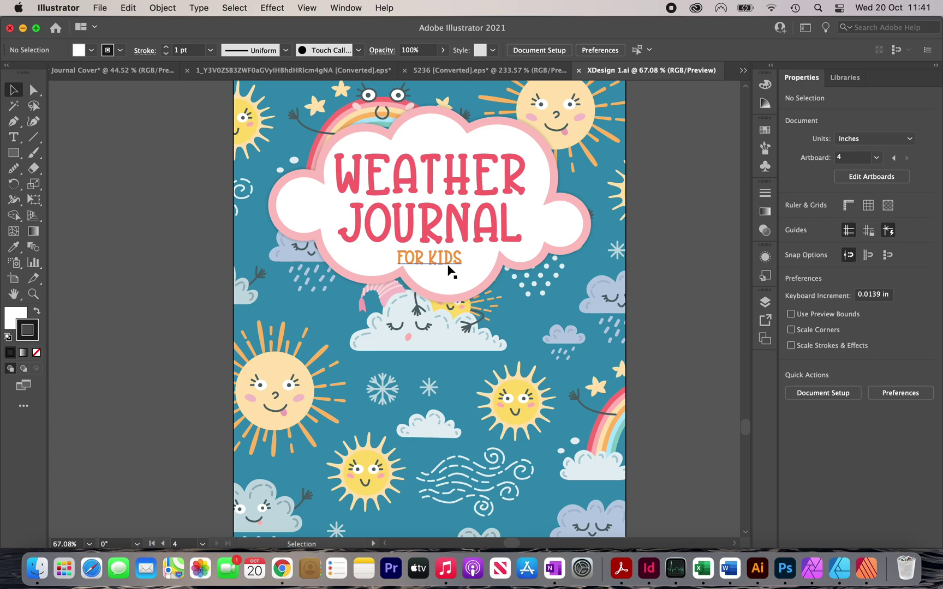
scroll(616, 430, up, 5)
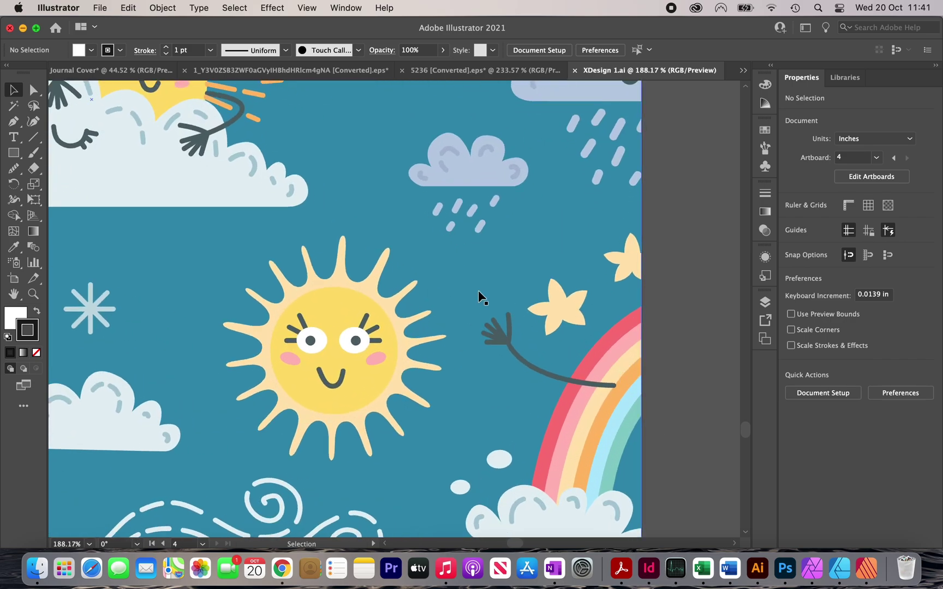
scroll(478, 290, down, 7)
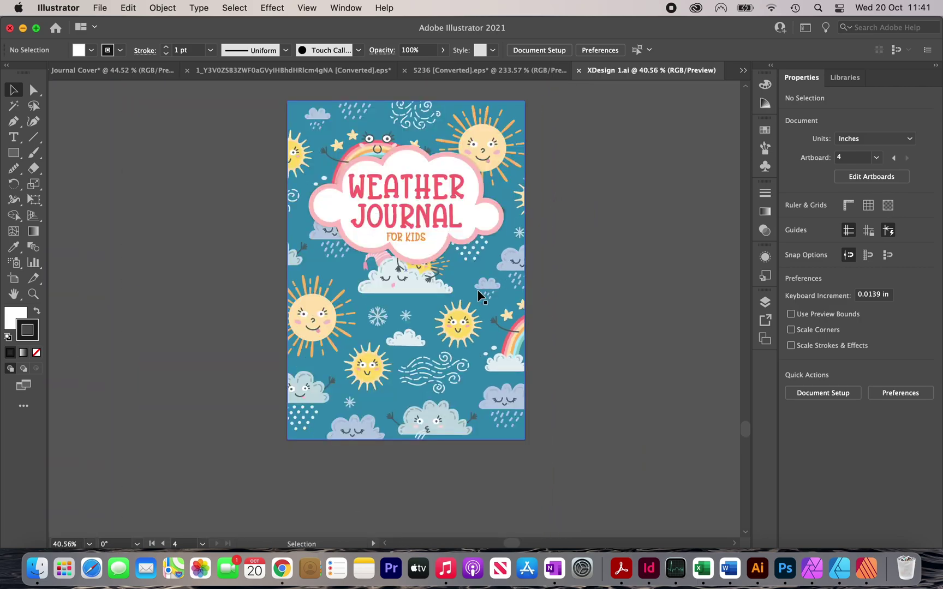
scroll(478, 295, right, 4)
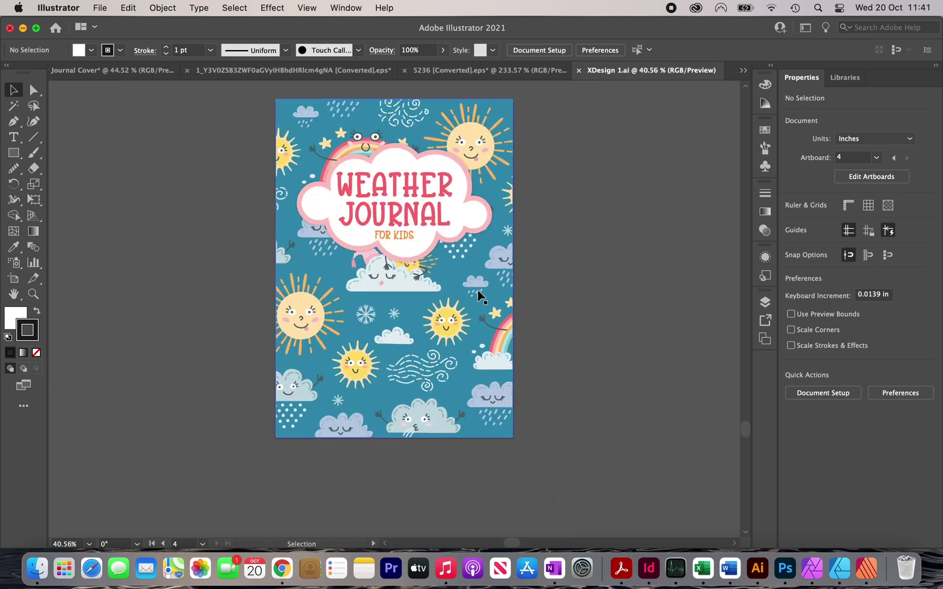
click(555, 51)
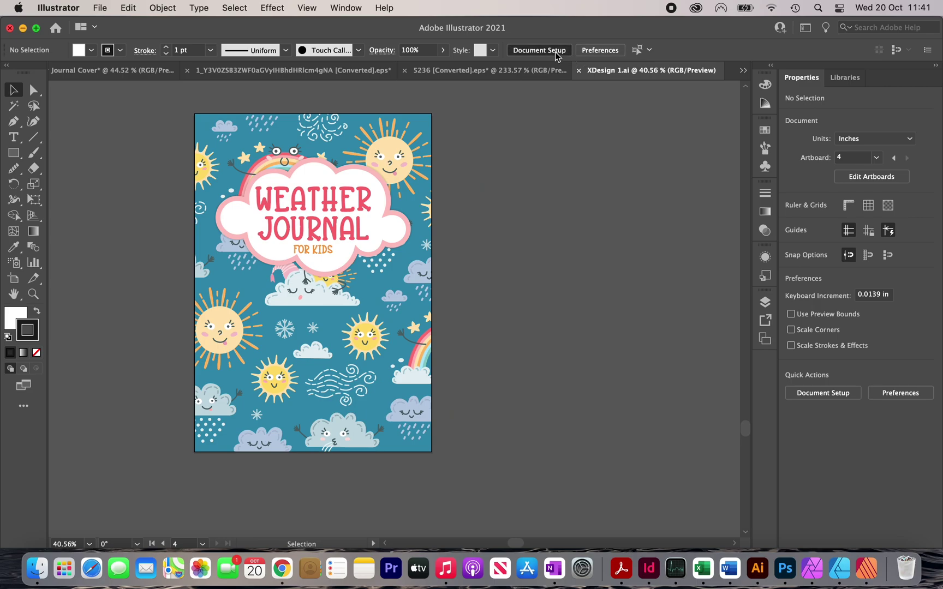
click(587, 184)
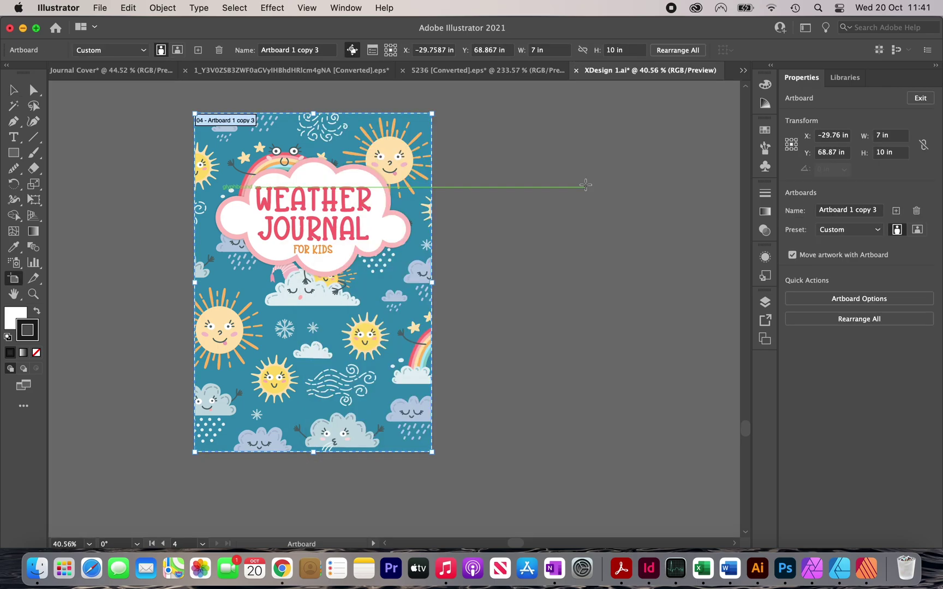
scroll(528, 226, right, 3)
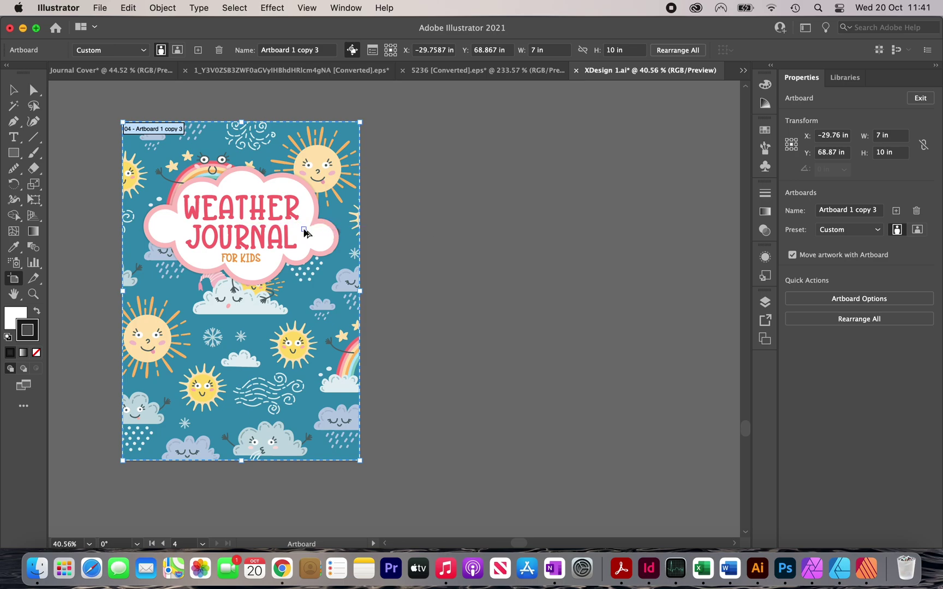
drag(305, 233, 611, 233)
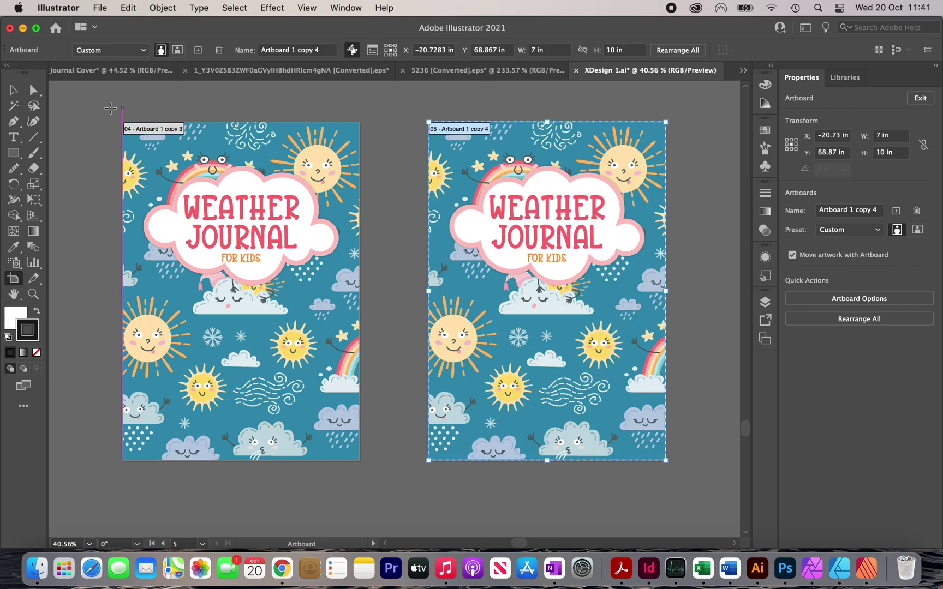
click(14, 89)
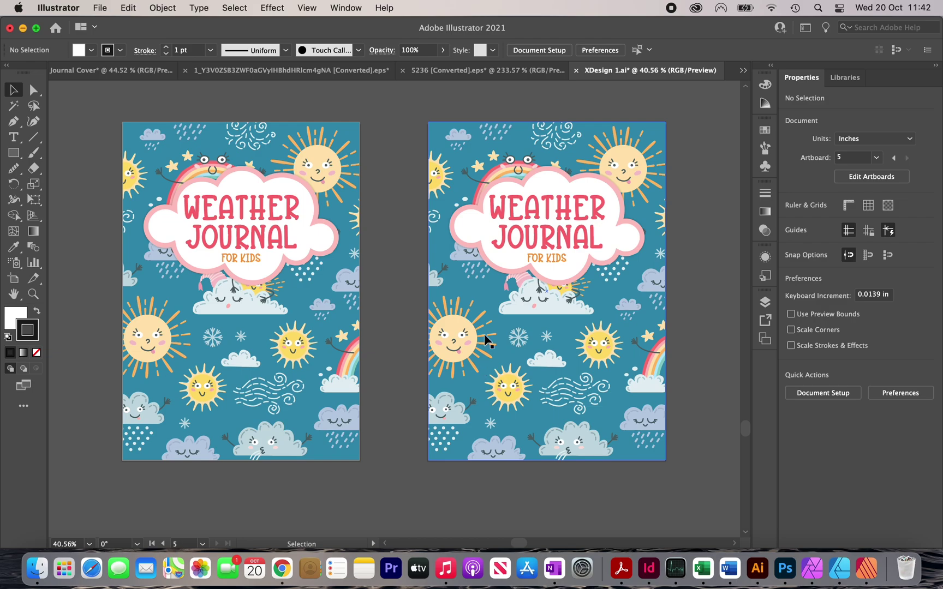
Step: Delete the cloud and all title text from the duplicated cover, keeping only its weather pattern background
scroll(532, 375, right, 3)
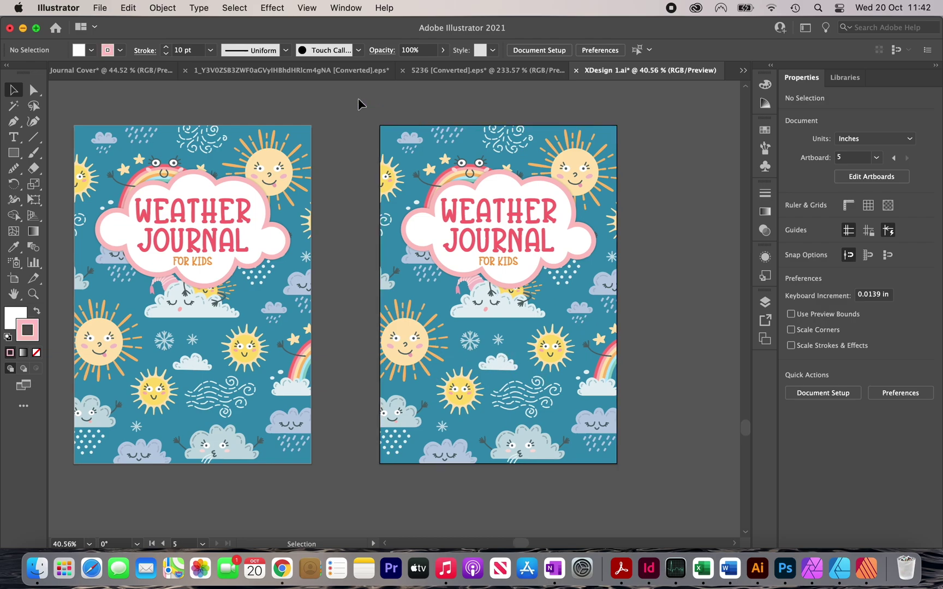
drag(358, 99, 689, 504)
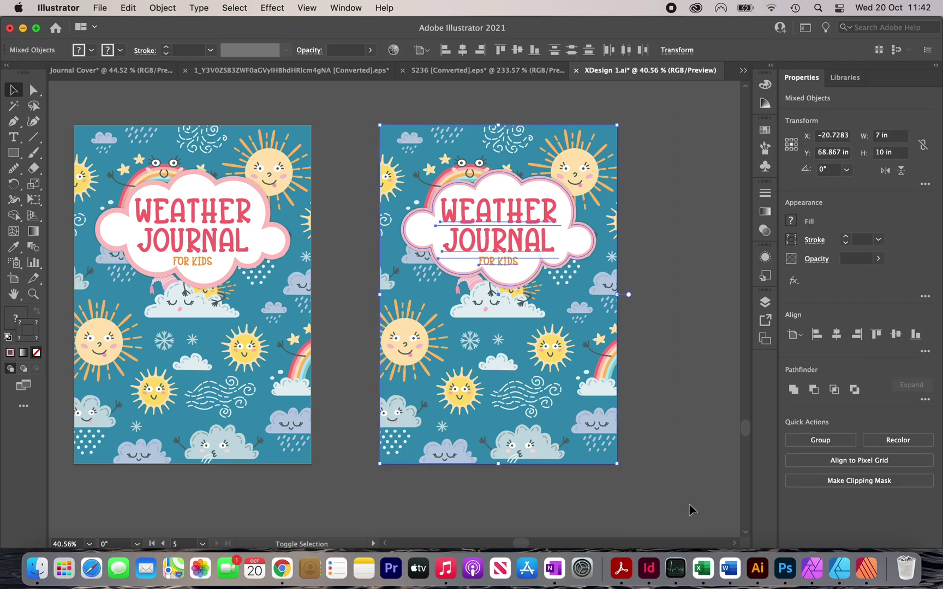
shift+click(585, 337)
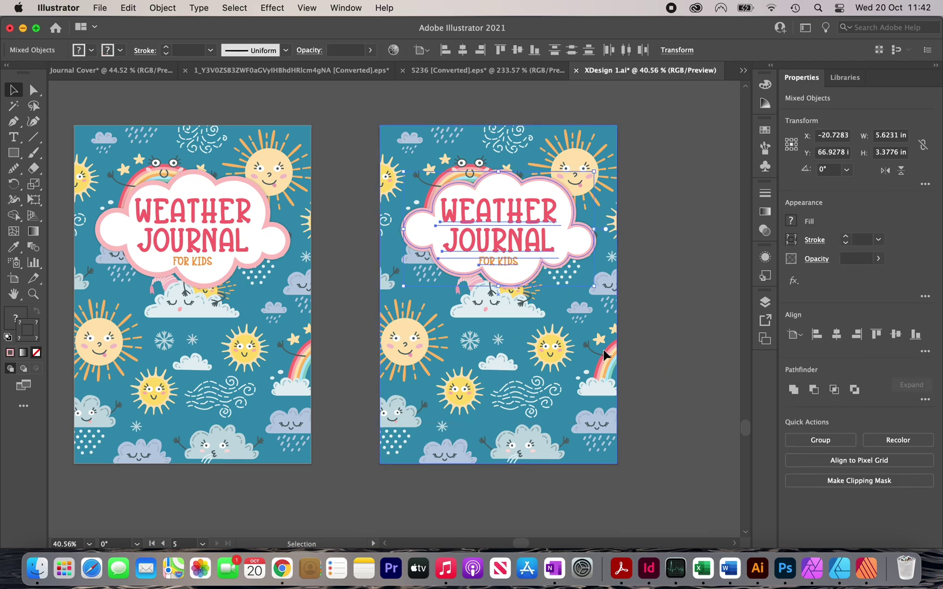
key(Delete)
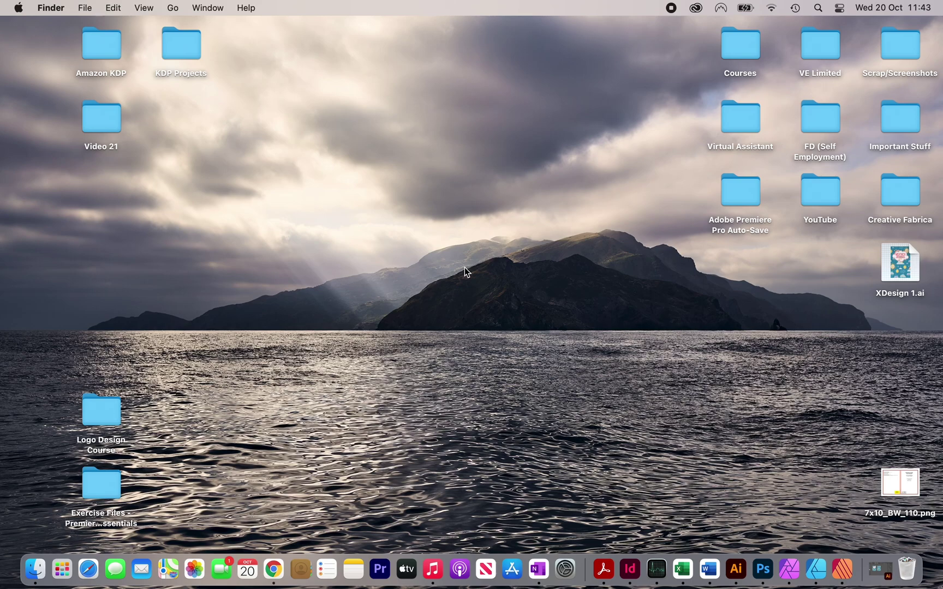
Step: View the 7x10_BW_110.png paperback cover template from the desktop in Preview, close it and return to Illustrator
click(899, 483)
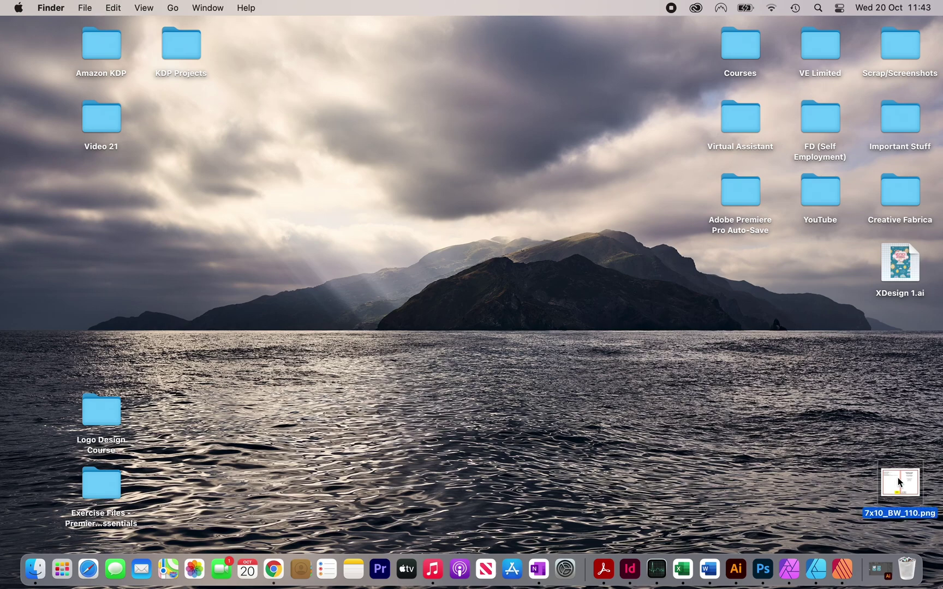
click(868, 446)
double_click(900, 484)
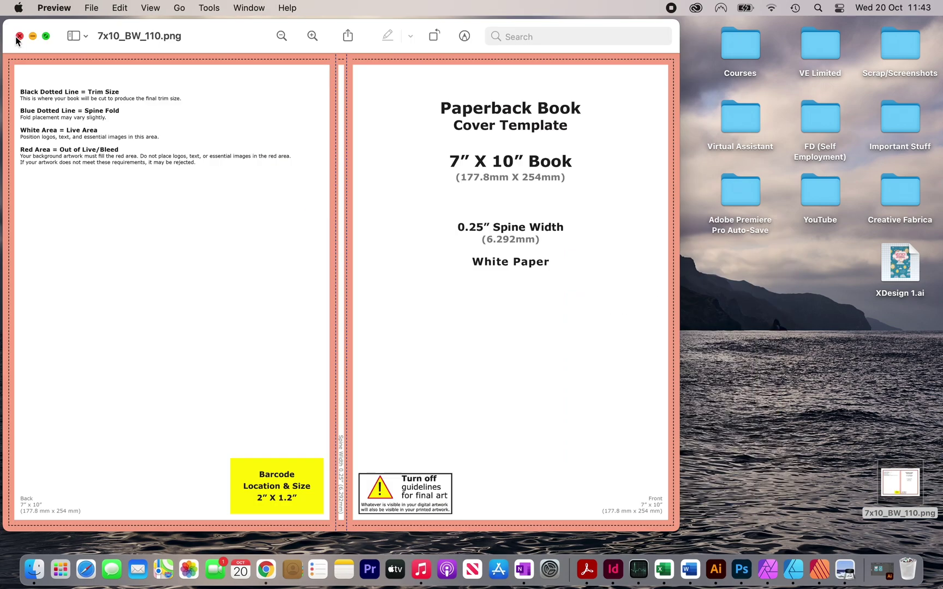
click(18, 34)
click(880, 569)
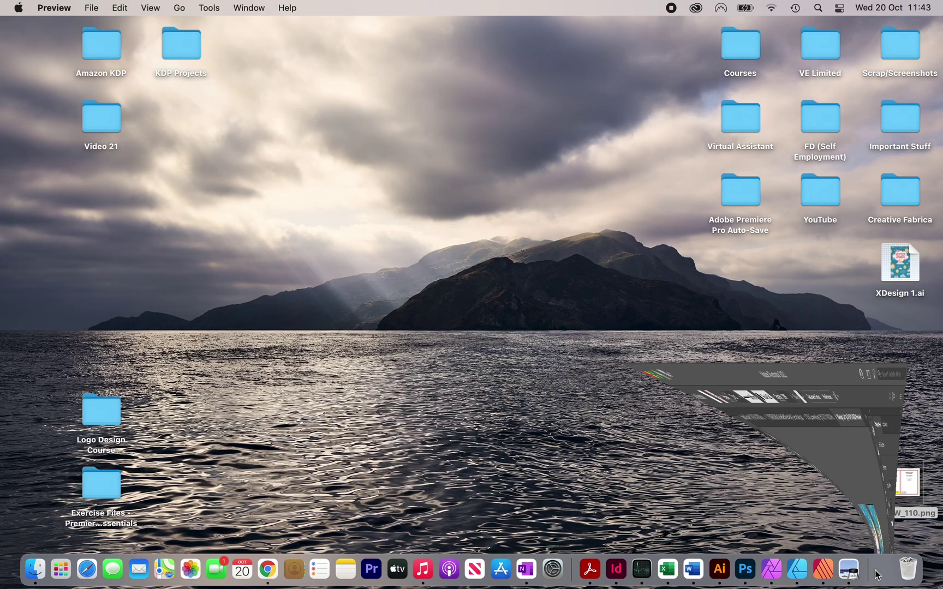
Step: Place the 7x10_BW_110.png paperback cover template beside the plain pattern cover, aligned to its top edge, and embed the image
scroll(621, 352, down, 2)
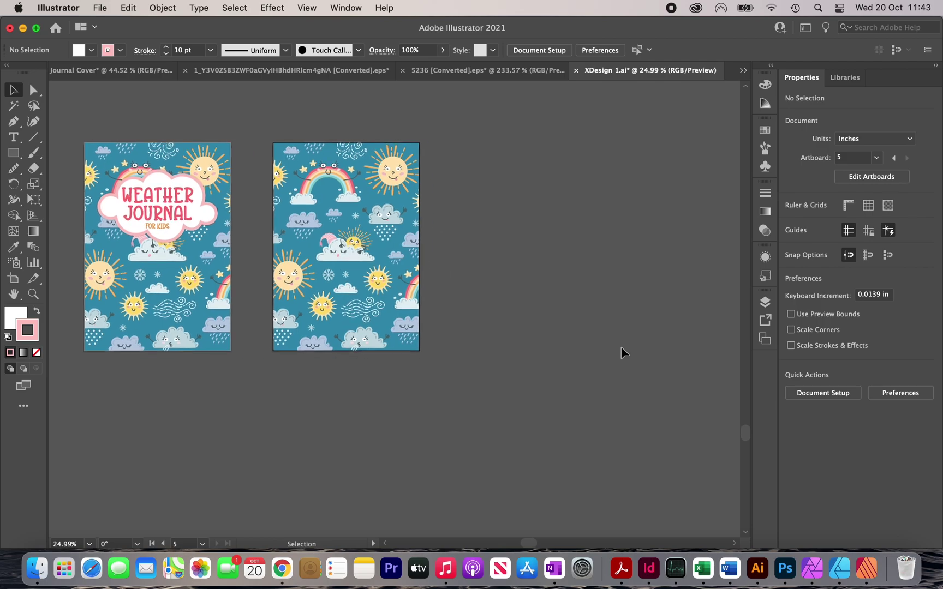
click(100, 7)
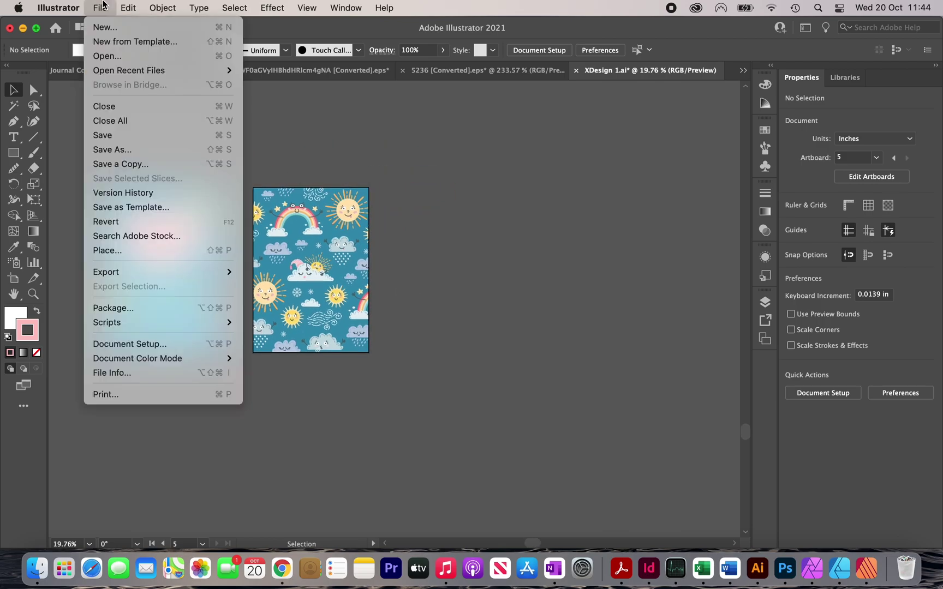
click(132, 252)
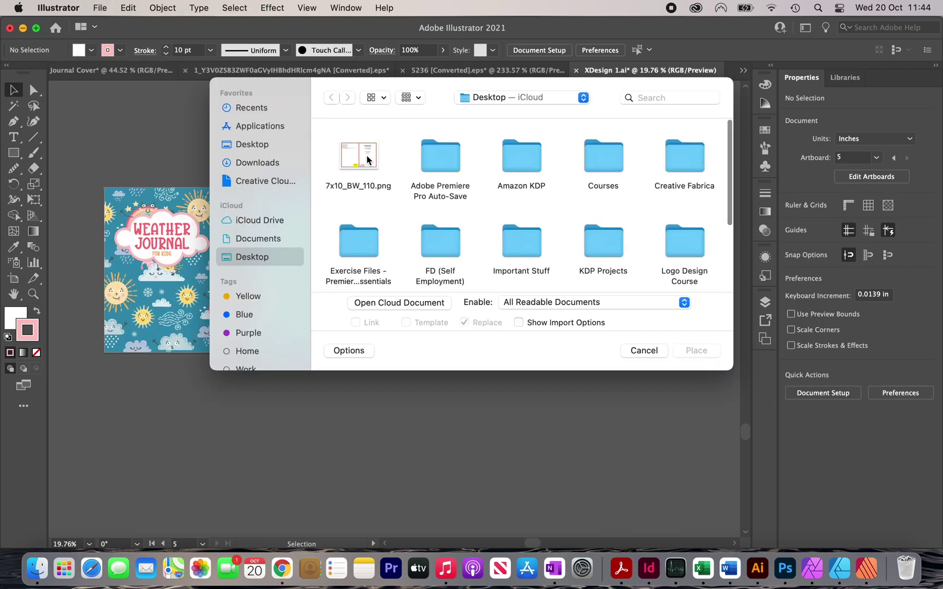
click(368, 159)
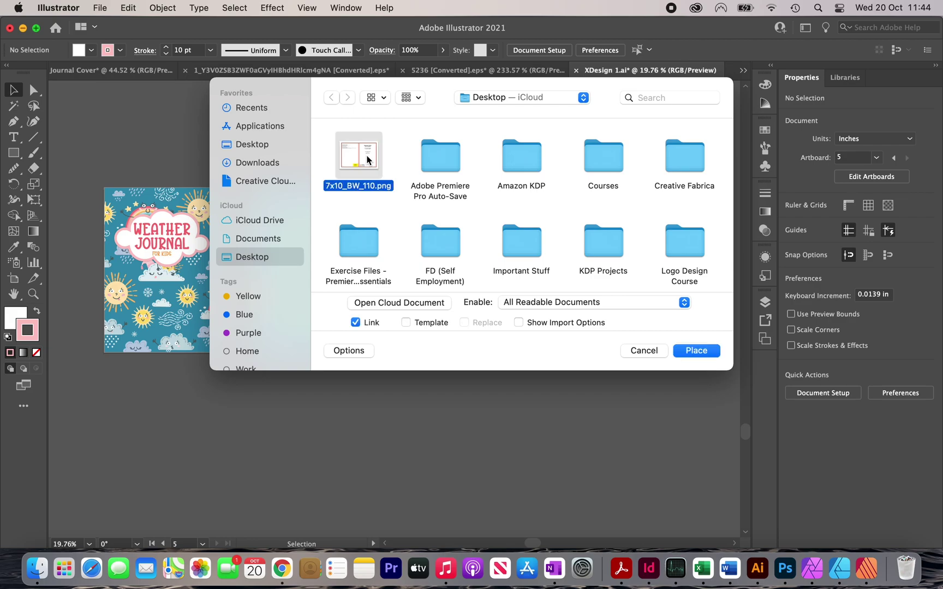
click(704, 353)
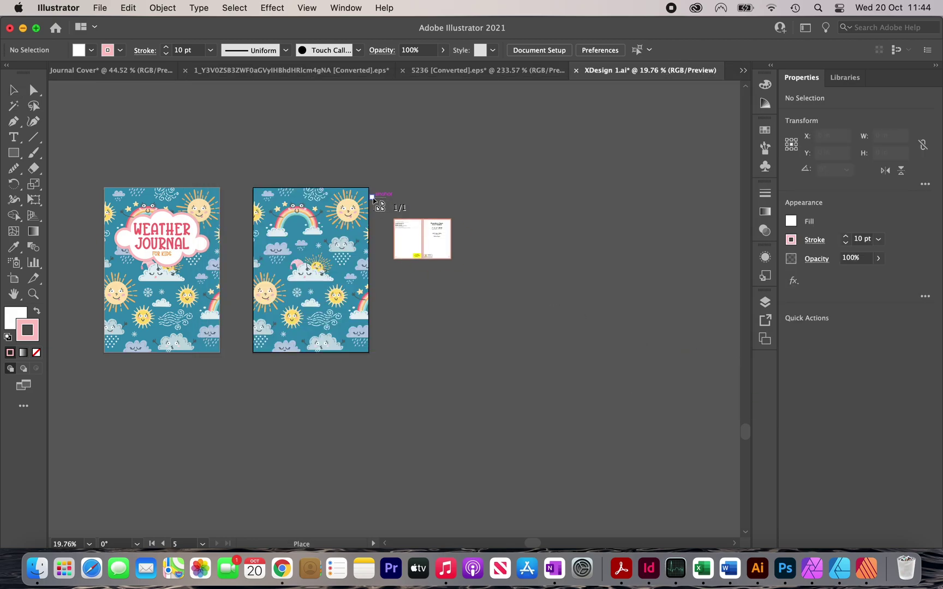
scroll(300, 188, right, 5)
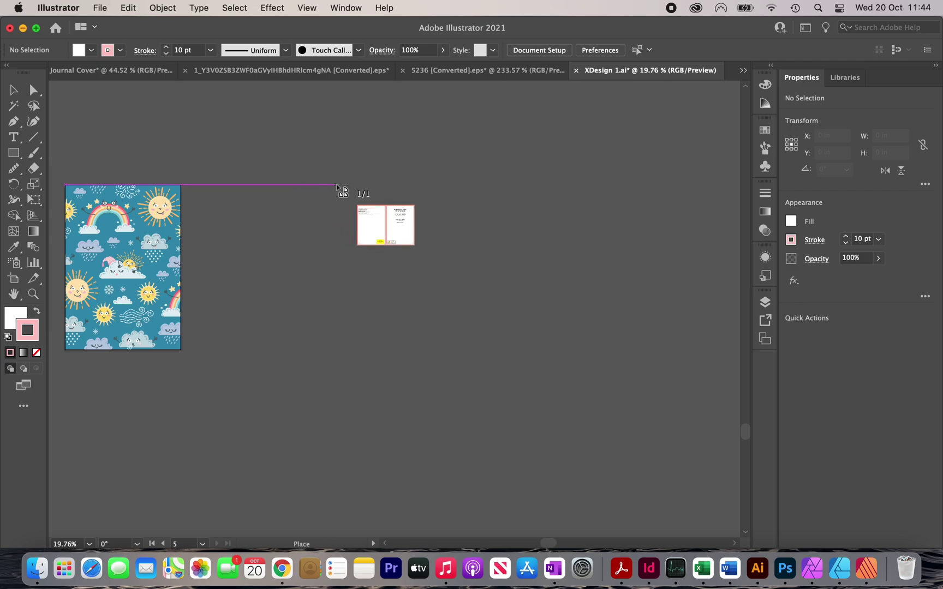
click(336, 185)
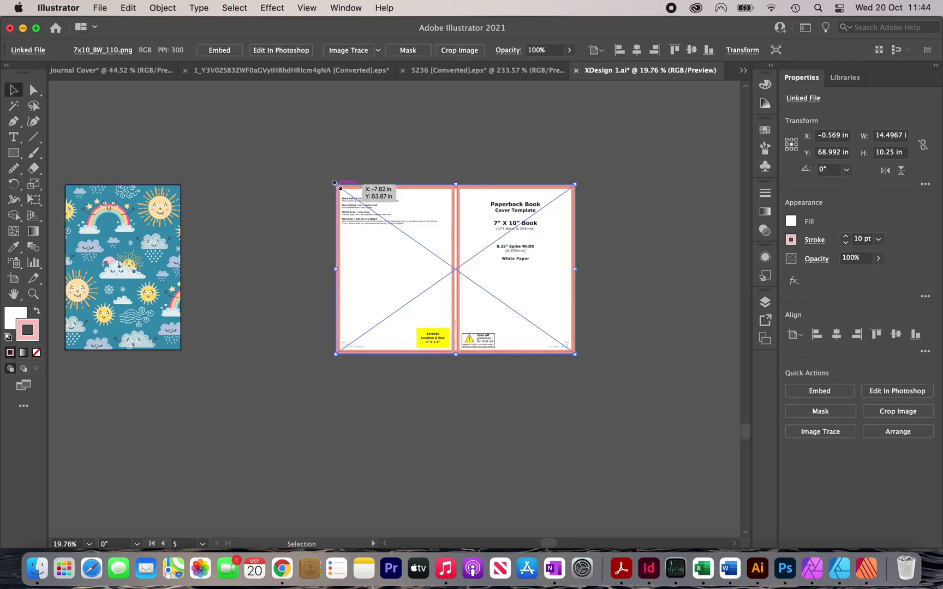
key(super+shift+a)
scroll(428, 202, up, 1)
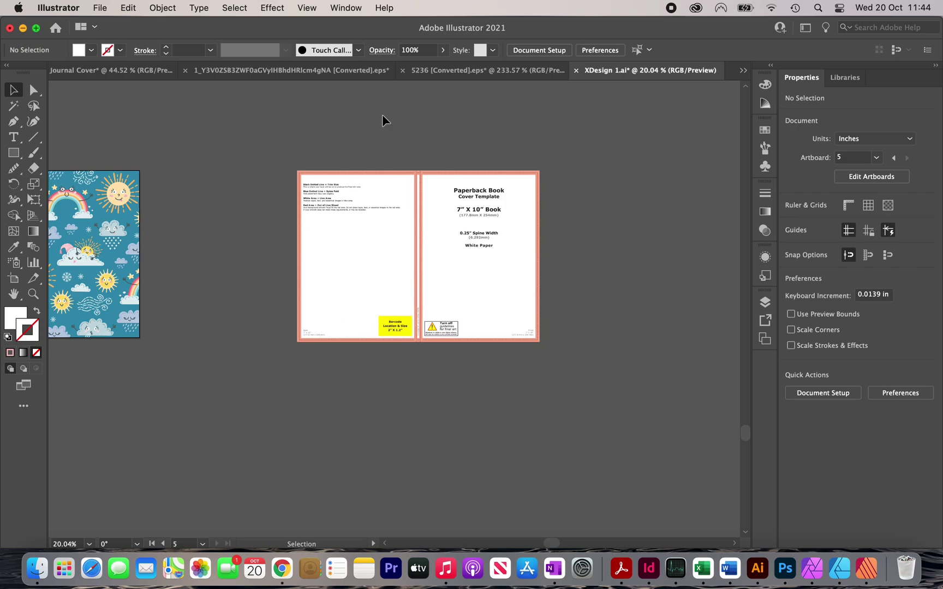
Step: Create a new artboard fitted exactly to the embedded paperback cover template
click(425, 234)
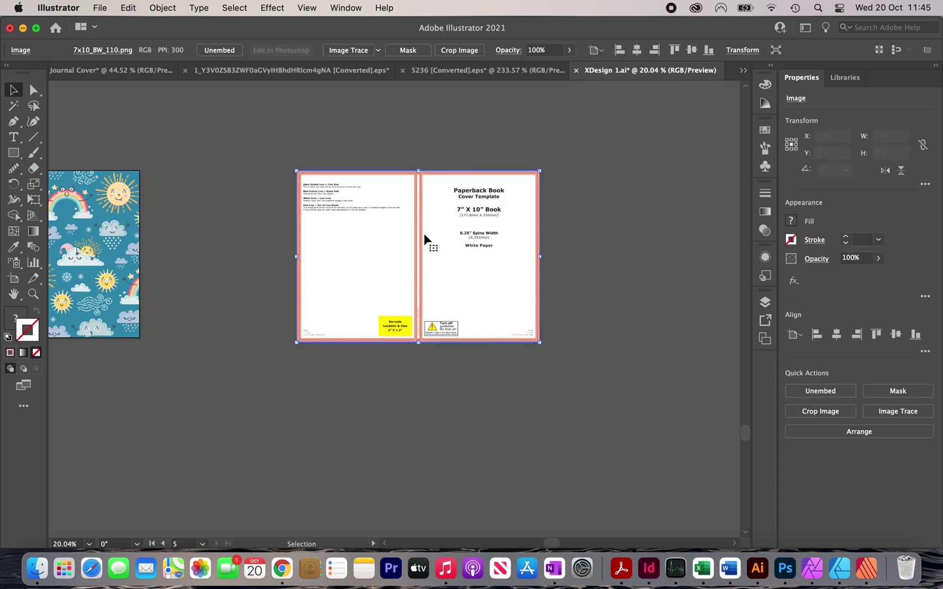
key(super+shift+a)
click(519, 51)
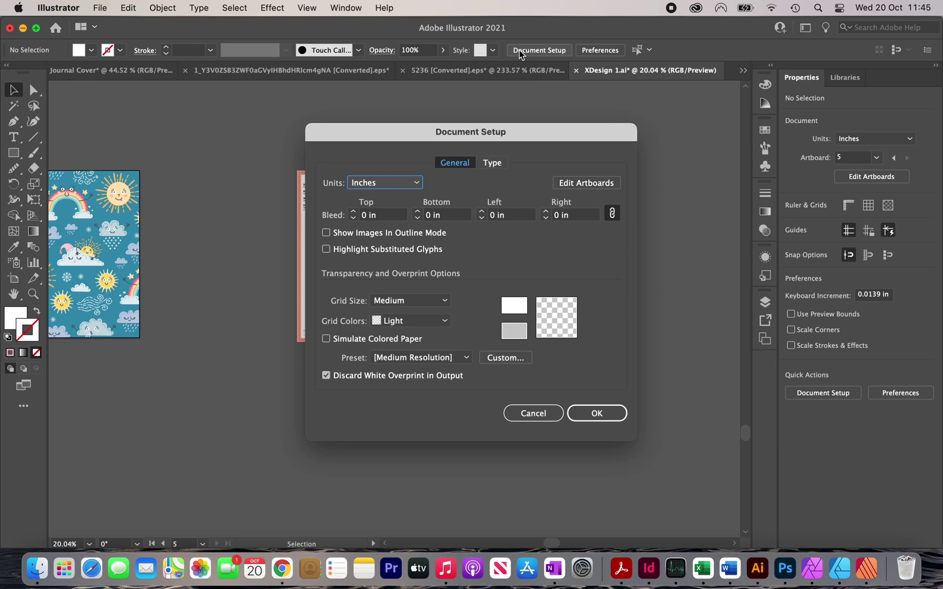
click(590, 176)
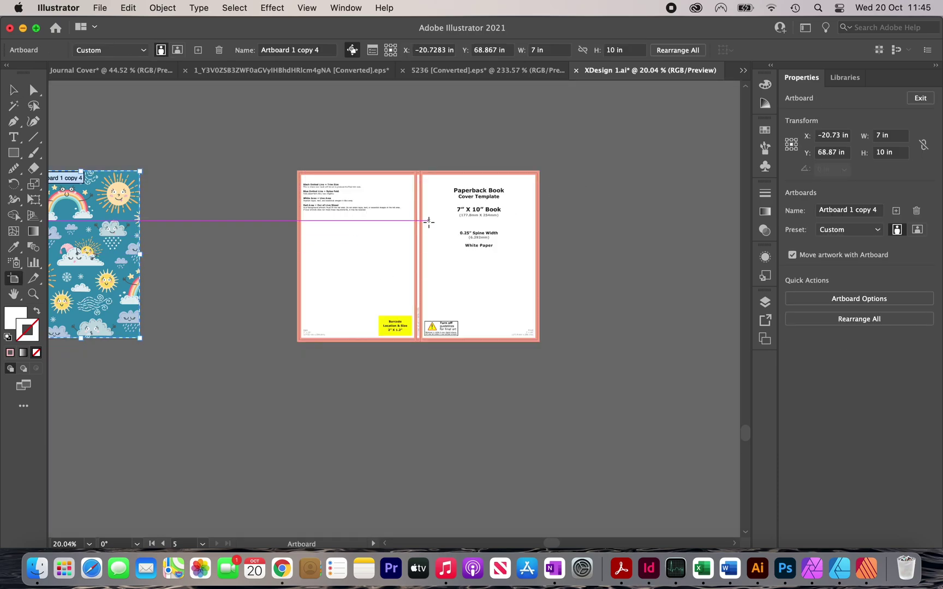
click(418, 234)
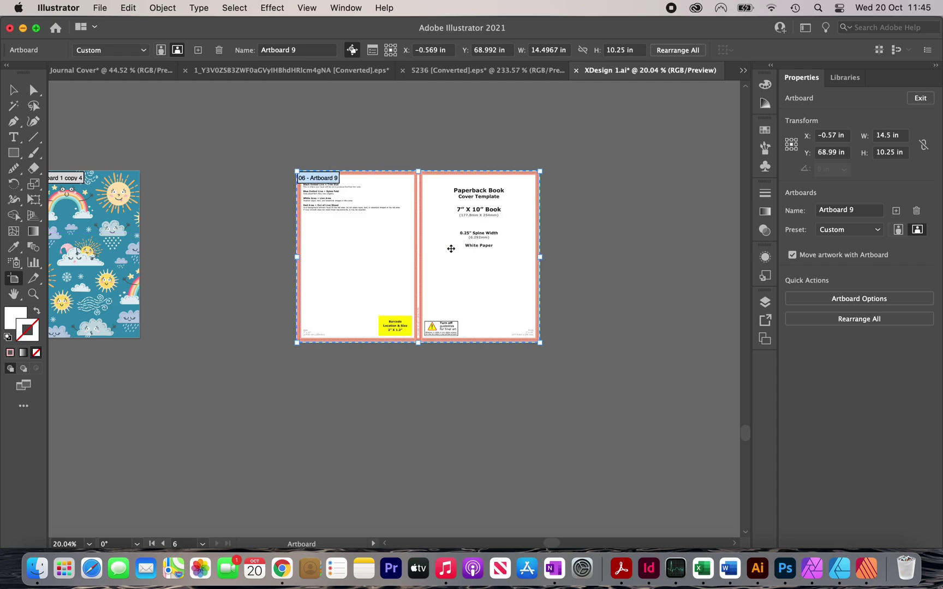
Step: Set the new template artboard's width to 14.5 in and leave artboard editing
click(558, 50)
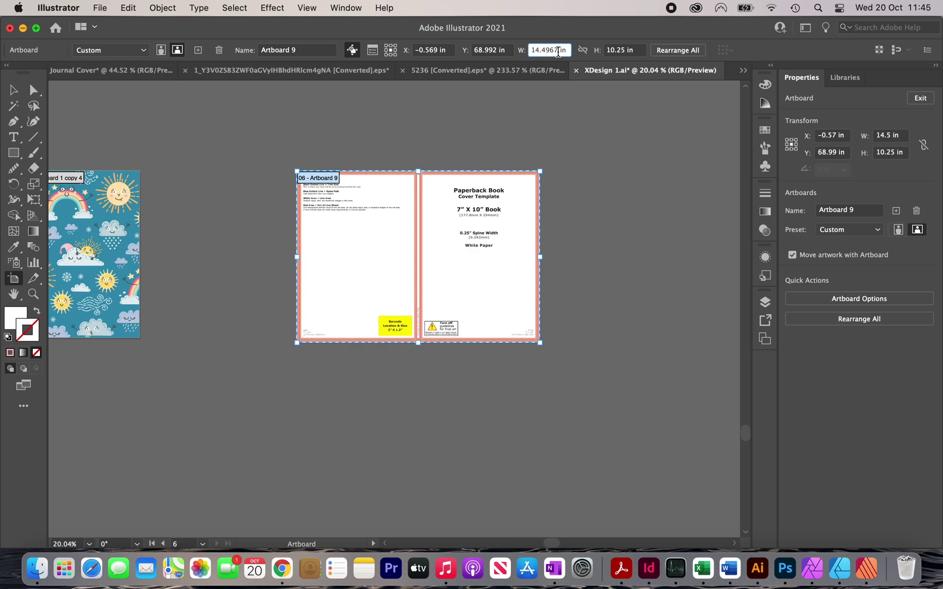
key(BackSpace)
key(BackSpace)
key(BackSpace)
key(BackSpace)
text(5)
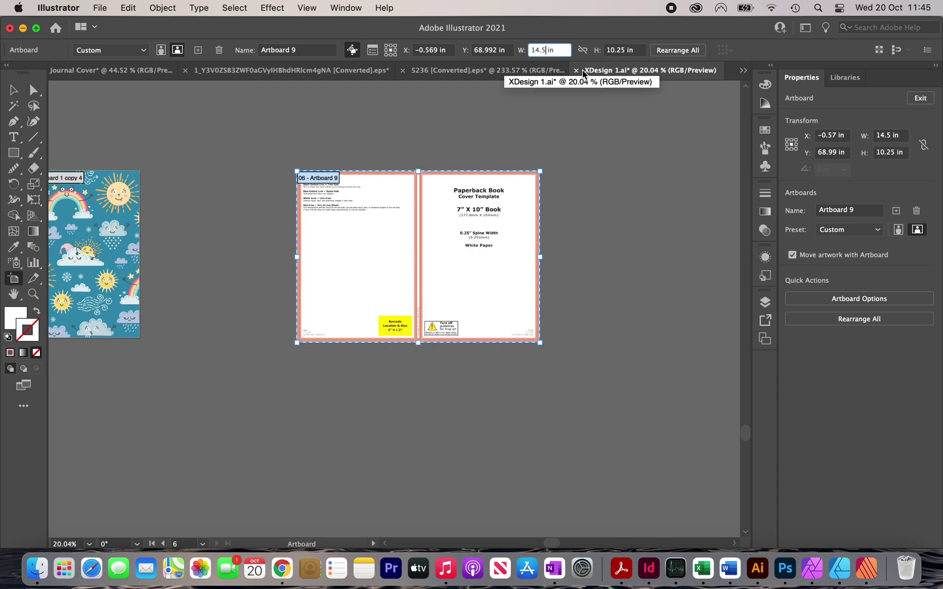
key(Escape)
Step: Lock the embedded paperback cover template image in the layer list
click(387, 202)
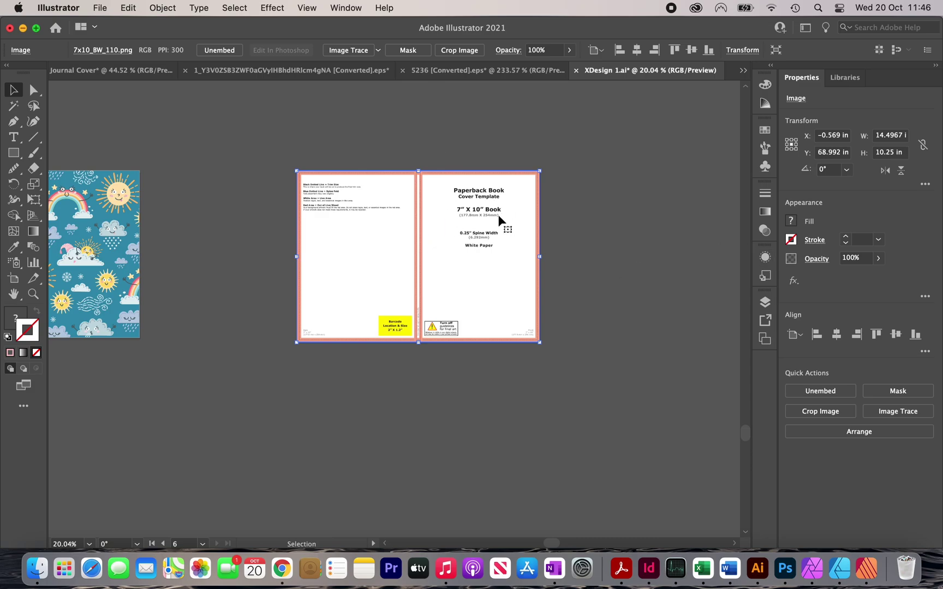
click(765, 303)
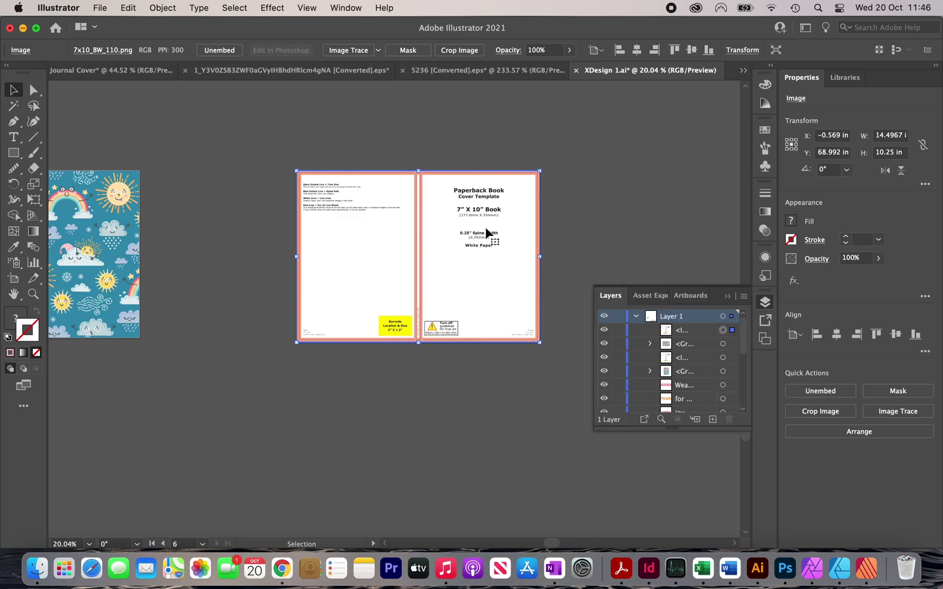
click(619, 332)
click(302, 166)
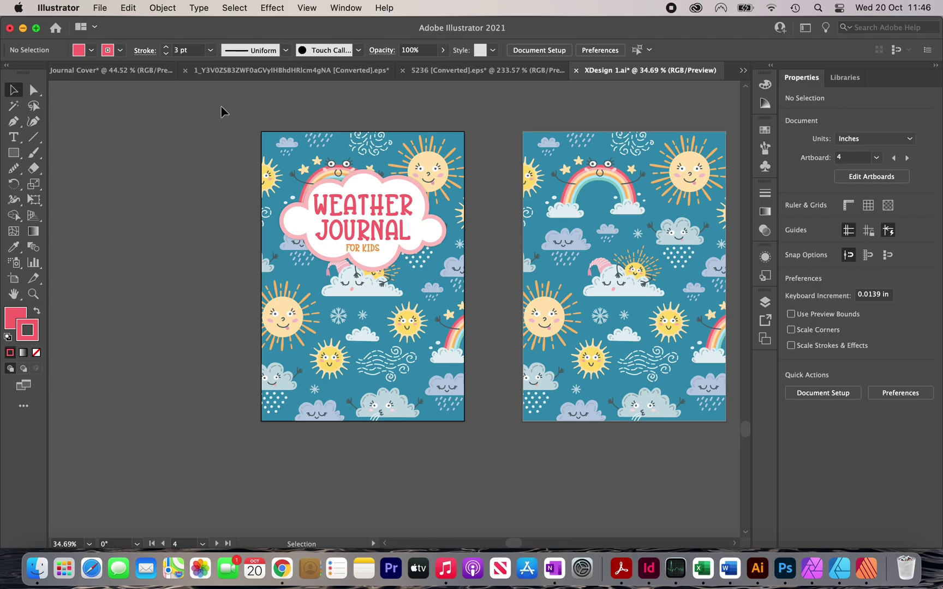
Step: Group all artwork of the titled weather journal cover, including its pattern background, cloud and text
drag(324, 237, 508, 465)
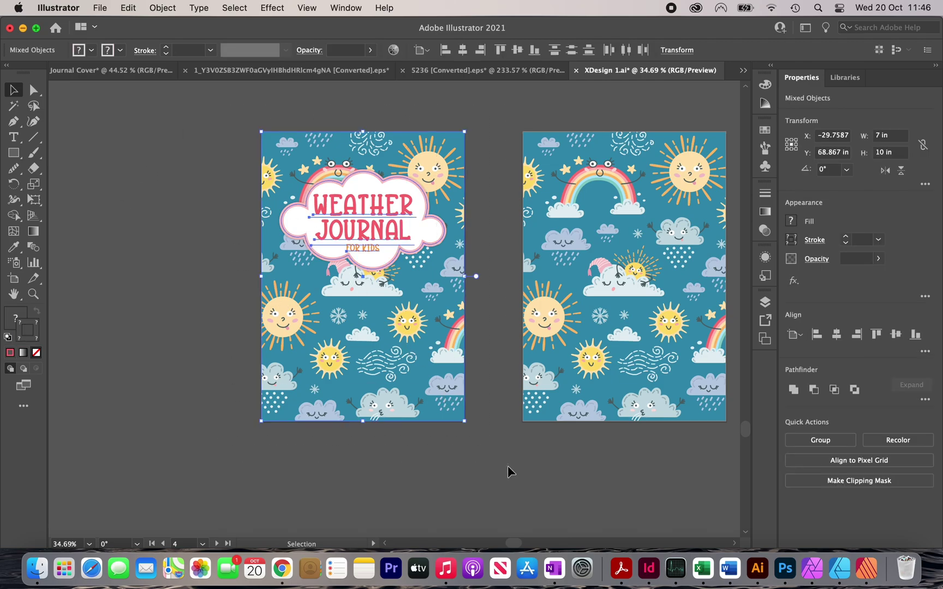
click(162, 8)
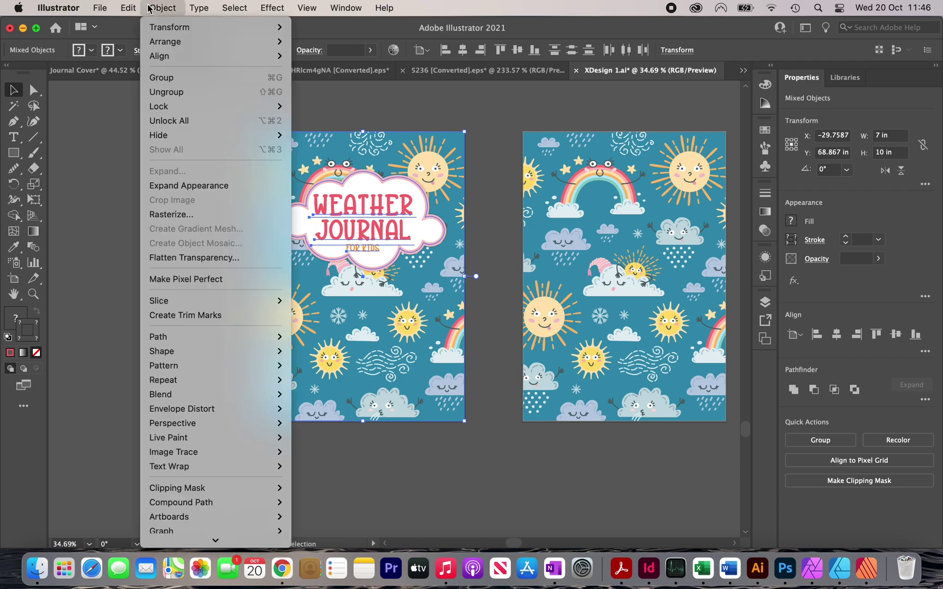
click(169, 82)
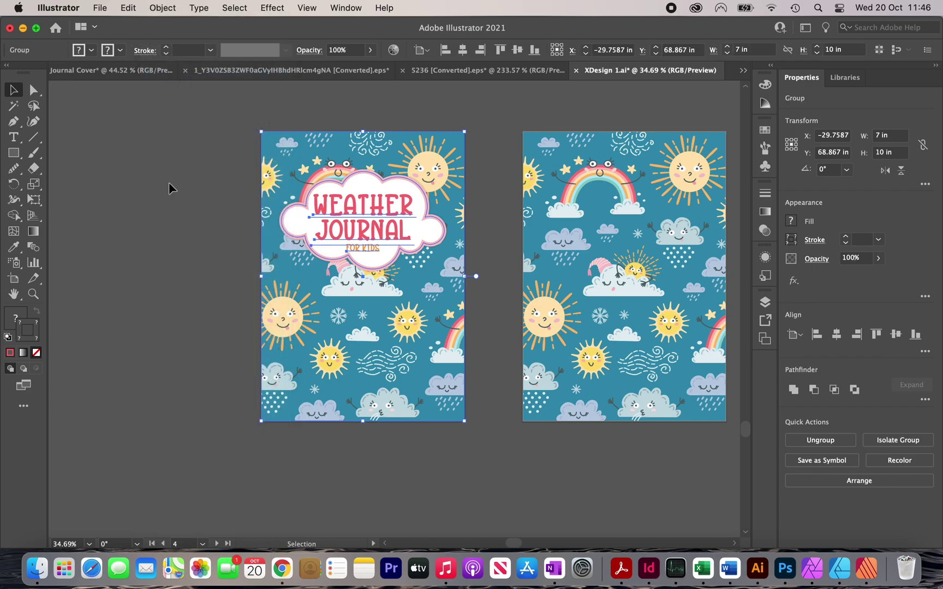
Step: Copy the titled cover group onto the template's front-cover half, flush with its outer edge, and bring the copy to the front
scroll(169, 183, down, 3)
scroll(169, 188, right, 5)
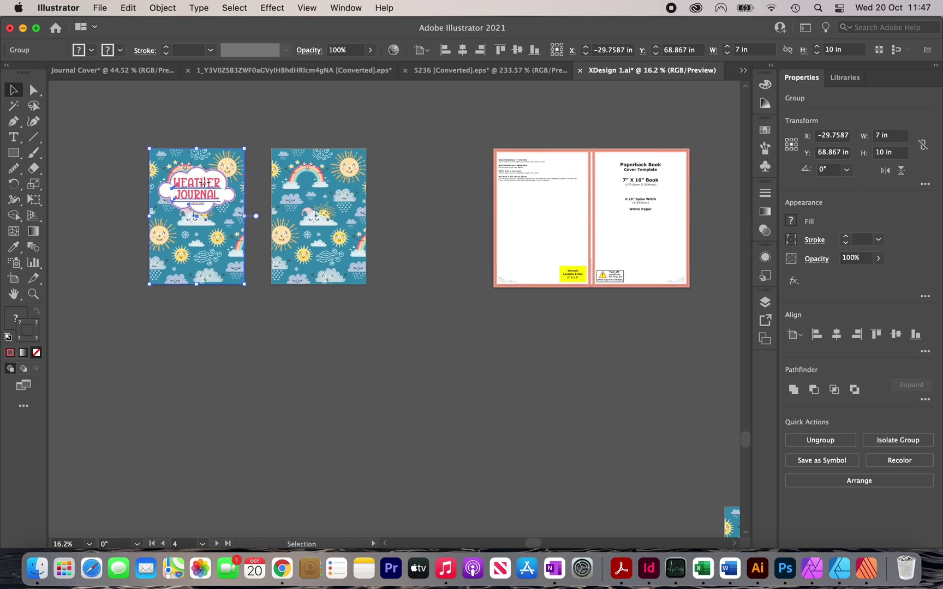
drag(206, 182, 651, 155)
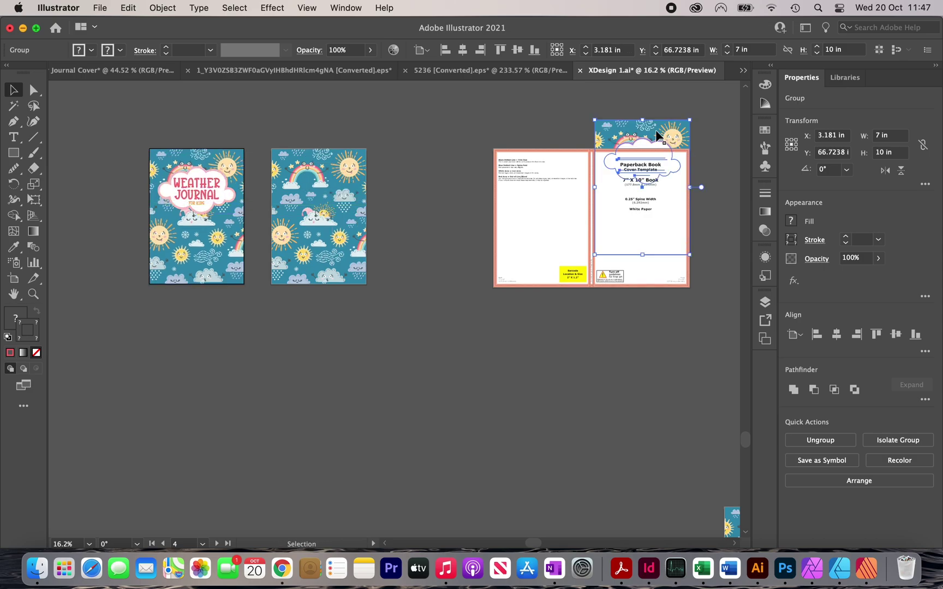
scroll(655, 130, up, 2)
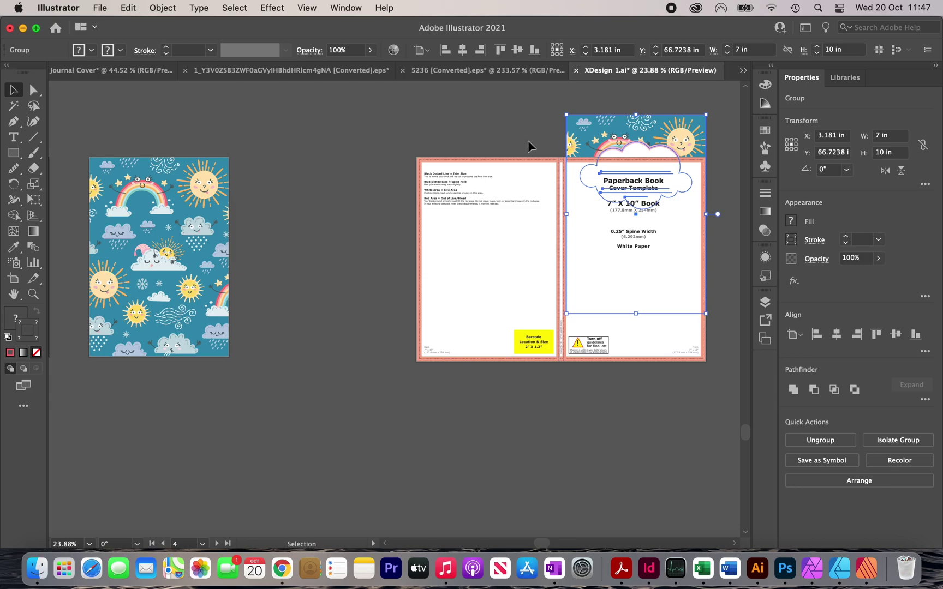
right_click(652, 150)
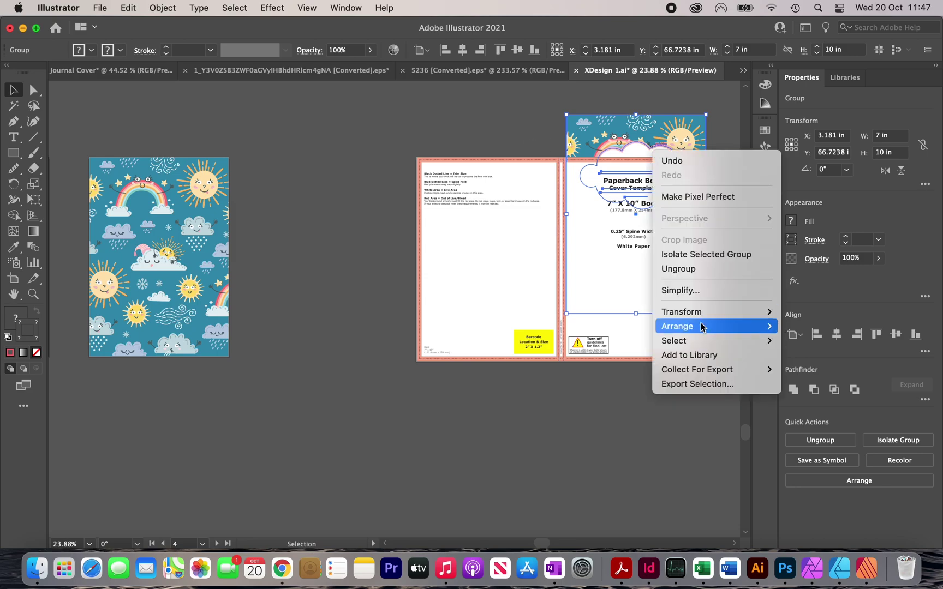
mouse_move(701, 327)
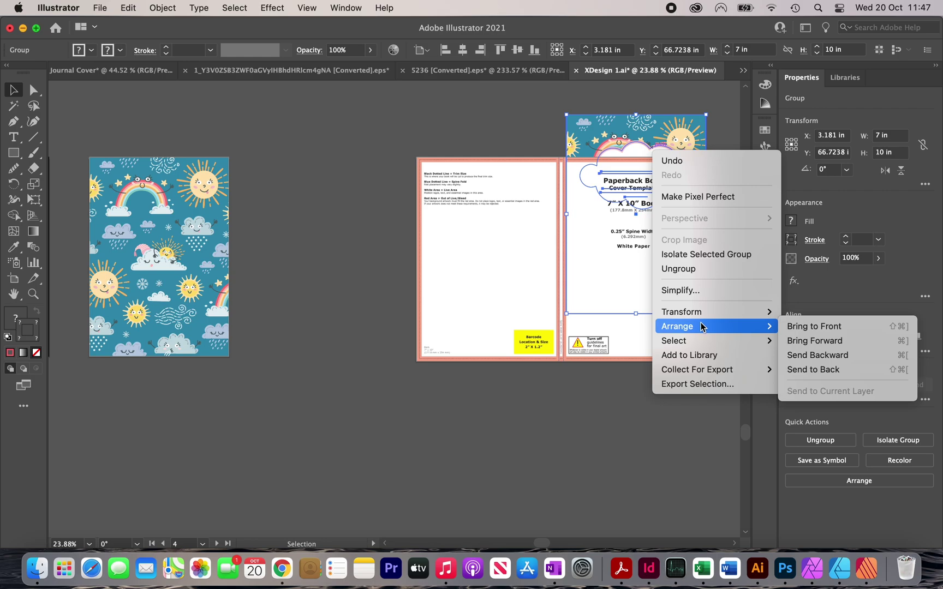
click(842, 329)
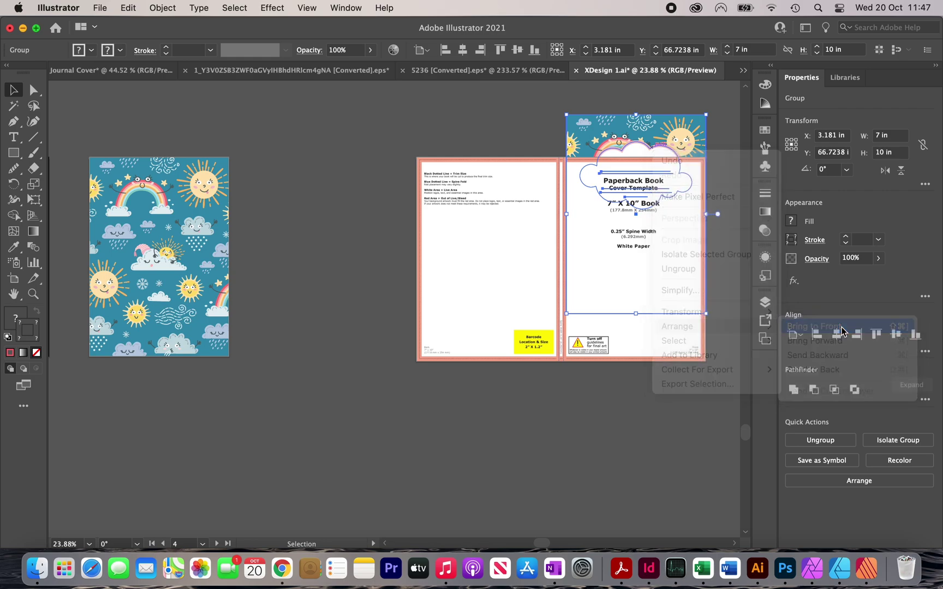
scroll(808, 273, up, 2)
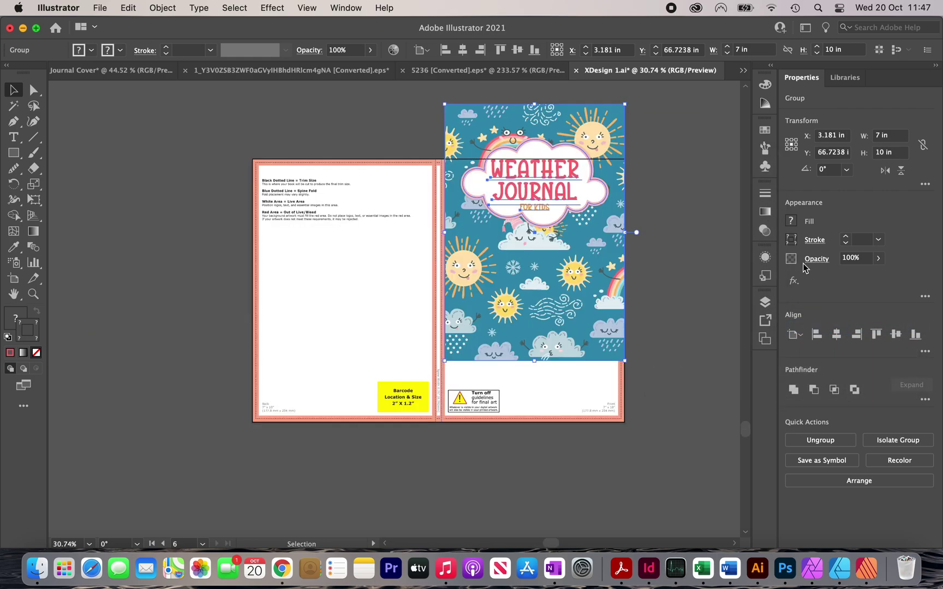
Step: Align the front cover copy to the template artboard's top and enlarge it to the template's bottom edge and the middle of the spine
click(876, 334)
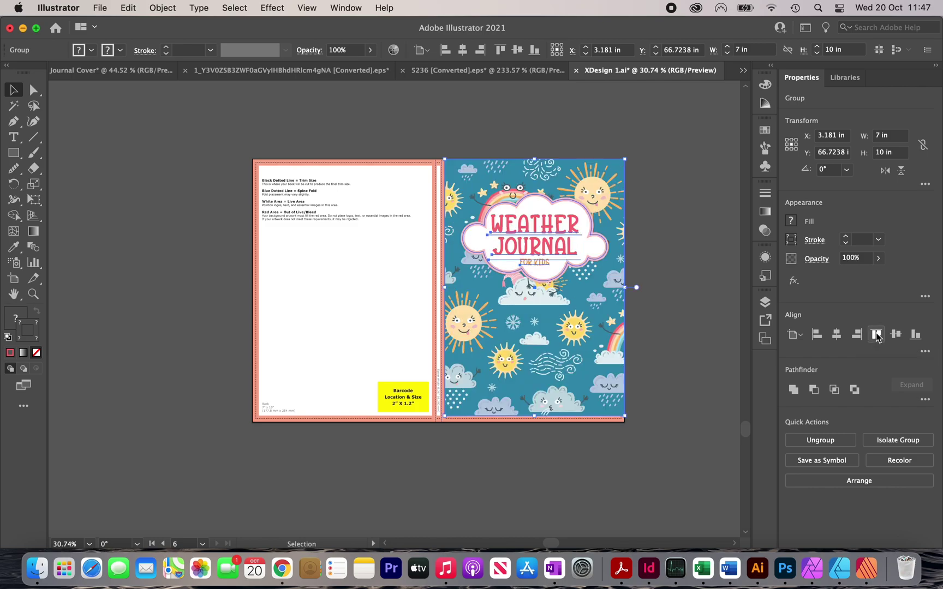
click(515, 127)
scroll(467, 316, down, 1)
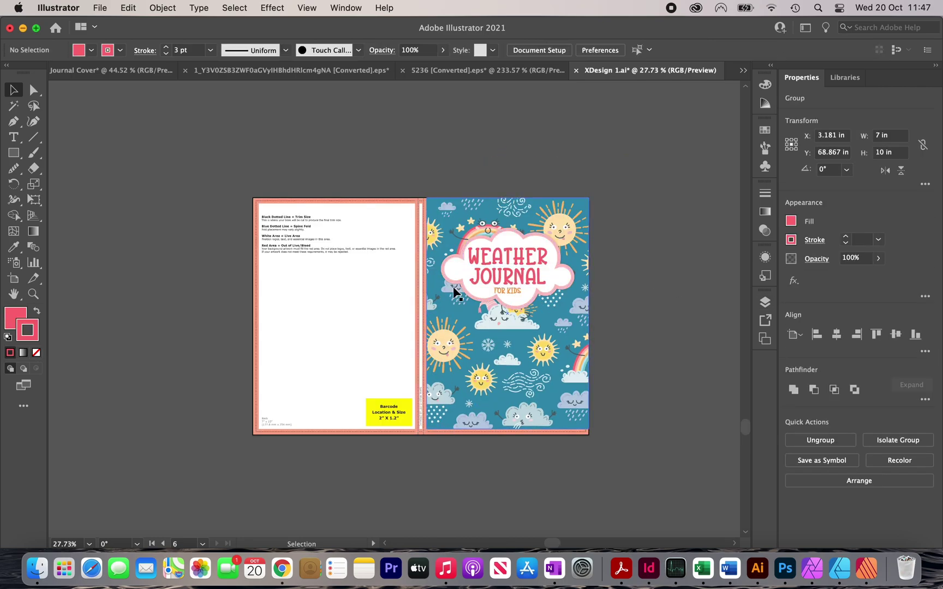
scroll(457, 408, up, 3)
click(453, 411)
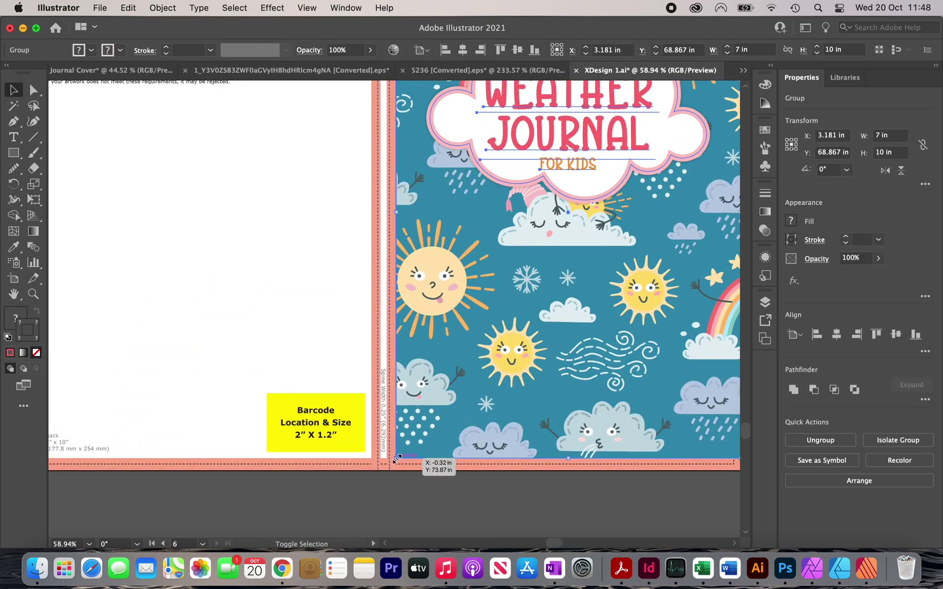
drag(396, 460, 380, 473)
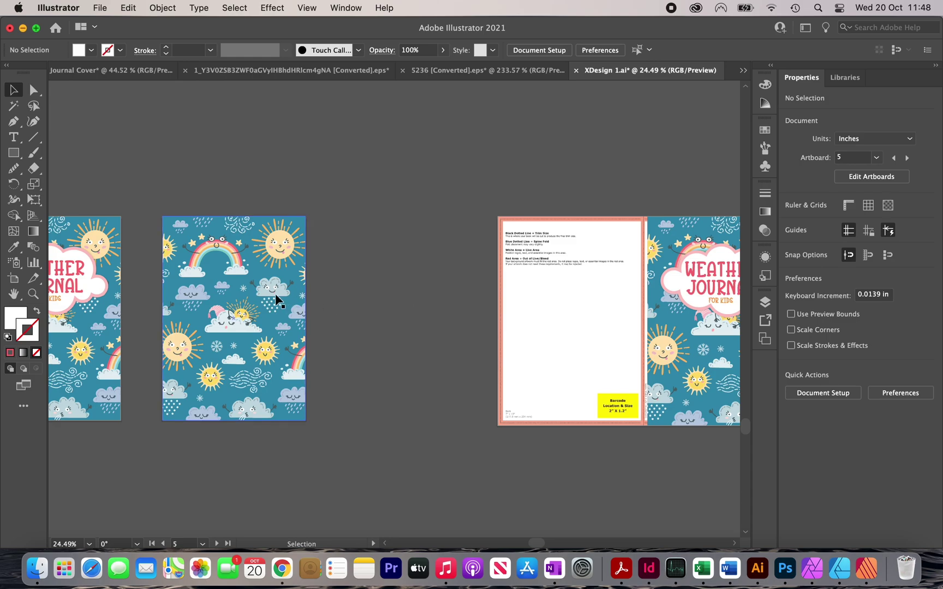
Step: Copy the plain weather pattern group so it overlaps the template's back-cover half and bring the copy to the front
drag(264, 293, 540, 282)
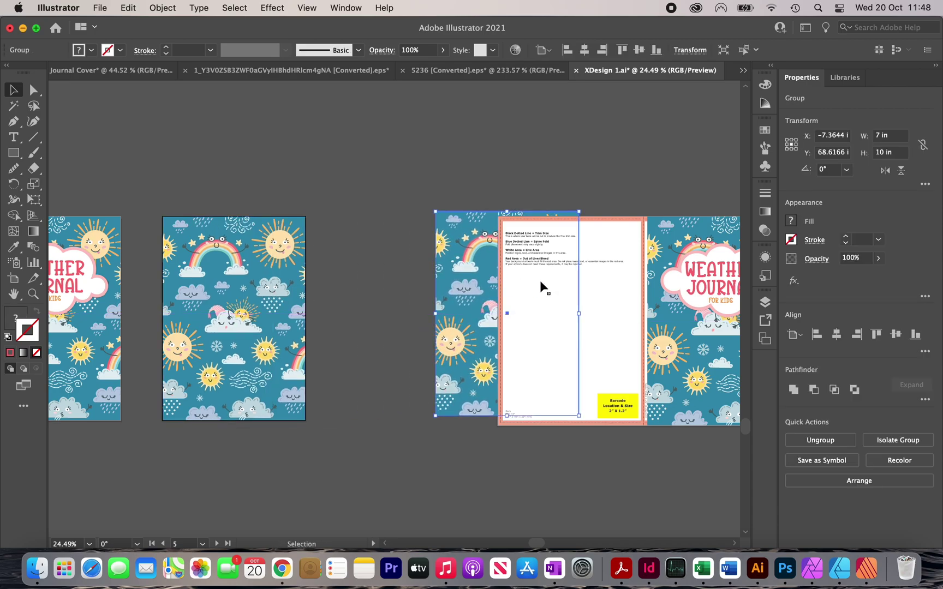
right_click(462, 262)
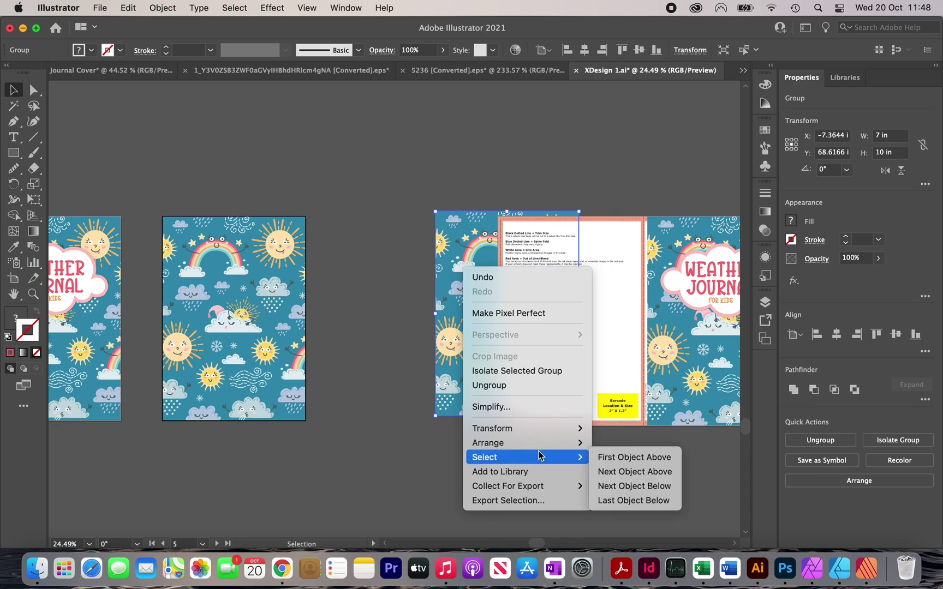
mouse_move(542, 431)
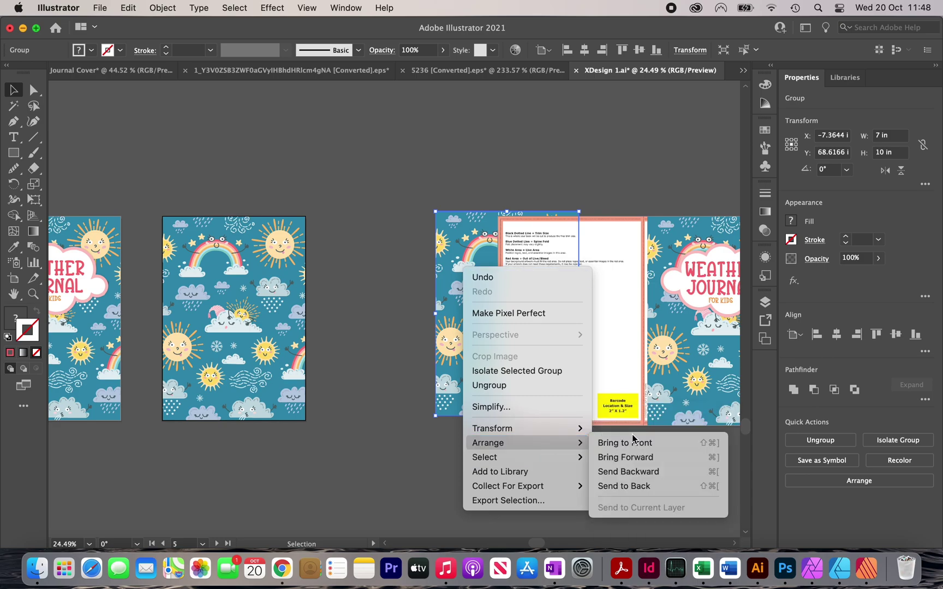
click(639, 443)
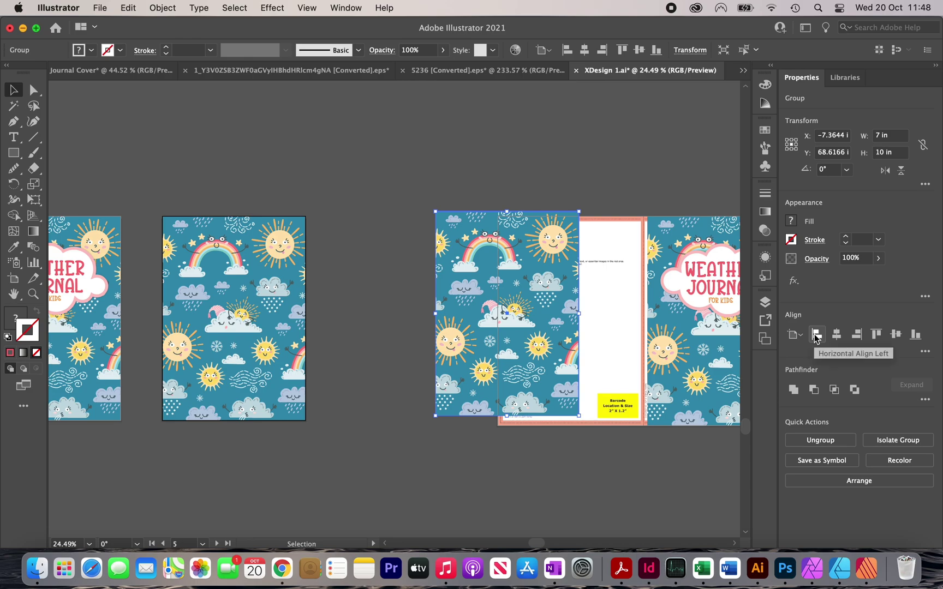
Step: Align the back-cover pattern copy to the template artboard's outer and top edges and enlarge it to the bottom edge and spine
click(817, 335)
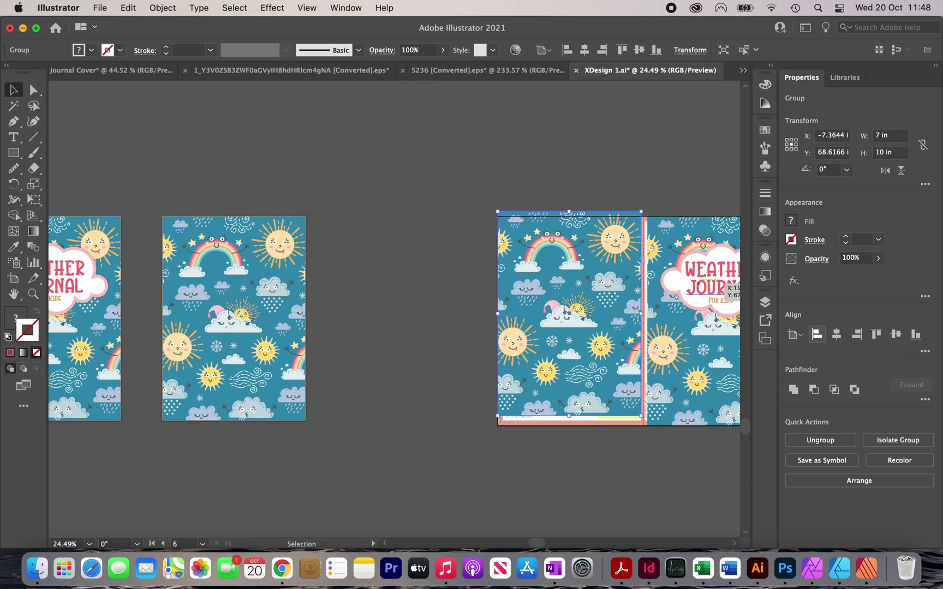
click(876, 334)
scroll(637, 432, up, 5)
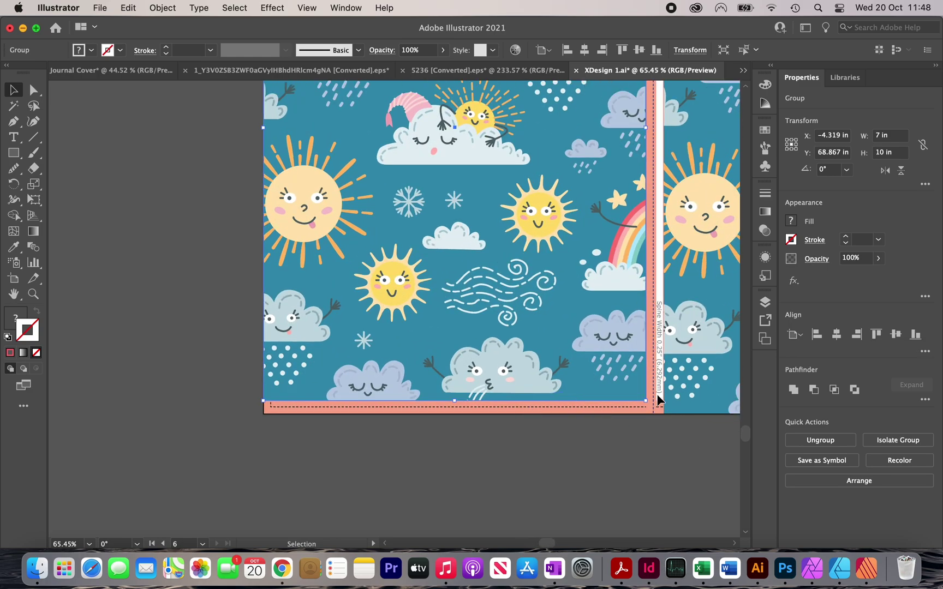
drag(647, 400, 659, 417)
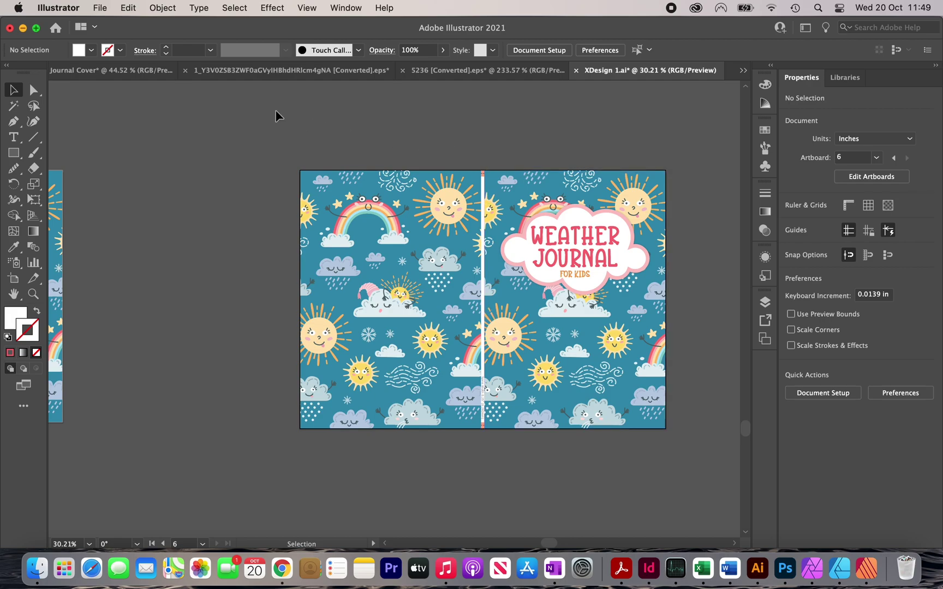
Step: Draw a white spine rectangle over the cover's full height, 0.25 in wide, and center it horizontally on the artboard
click(13, 154)
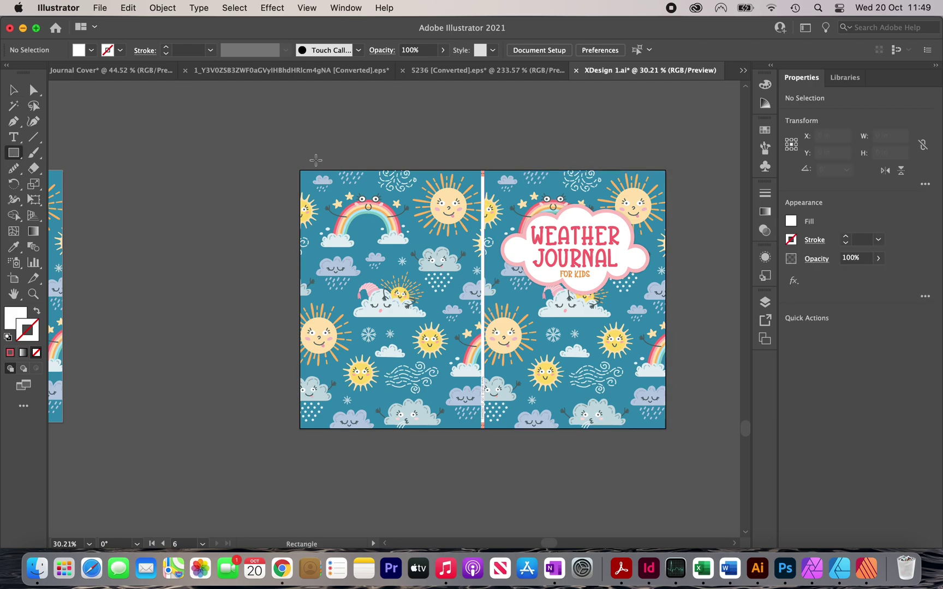
mouse_move(408, 170)
mouse_down()
mouse_move(426, 310)
mouse_move(423, 428)
mouse_up()
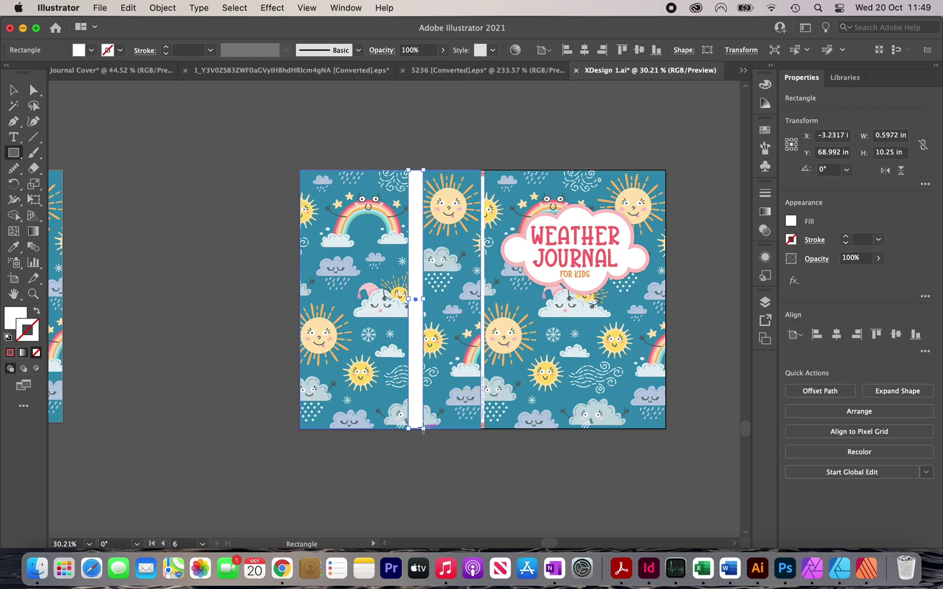
click(888, 138)
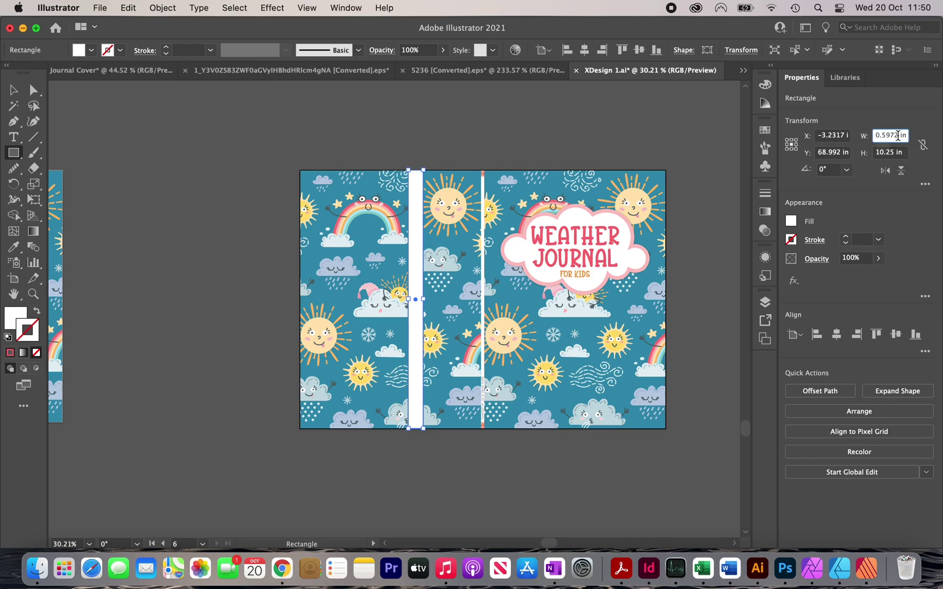
double_click(895, 136)
text(0.25)
key(Return)
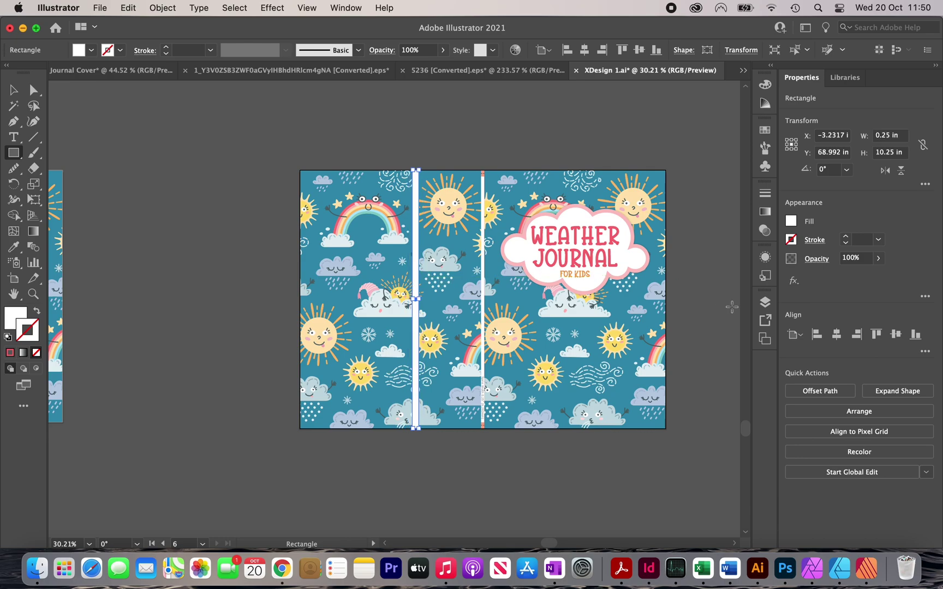
click(836, 334)
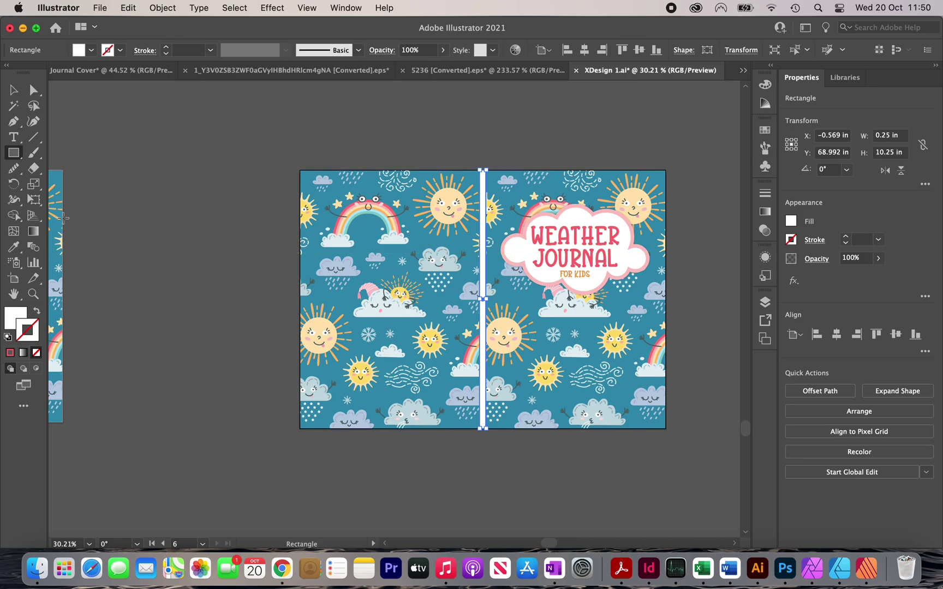
Step: Recolor the spine rectangle with the pink-red sampled from the WEATHER JOURNAL title using the Eyedropper
click(13, 246)
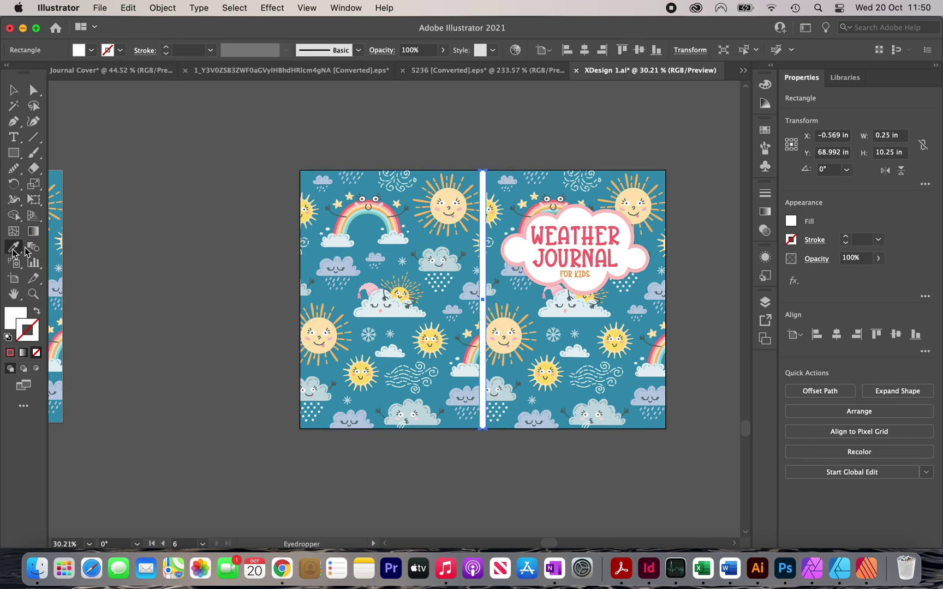
scroll(518, 243, up, 2)
scroll(518, 244, up, 3)
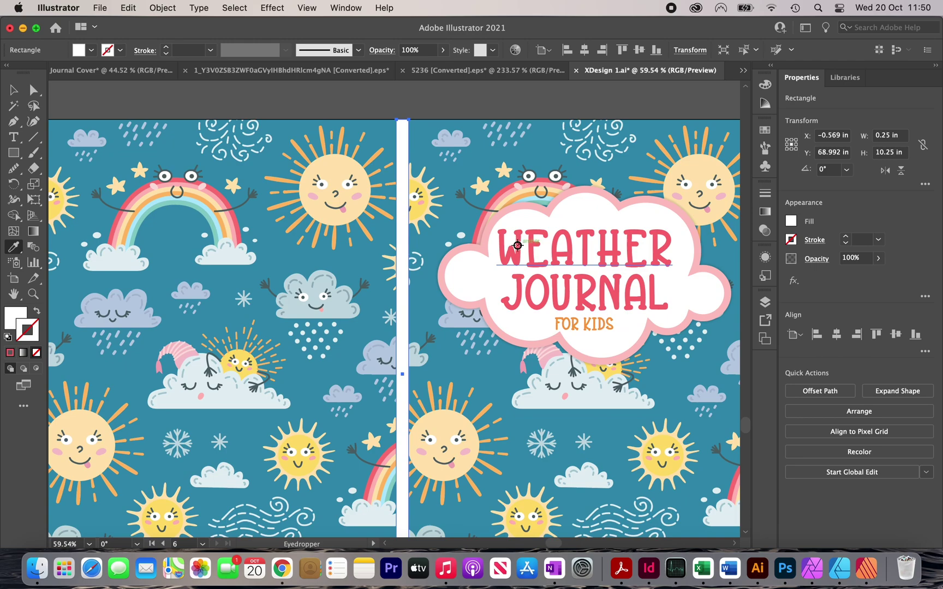
click(517, 244)
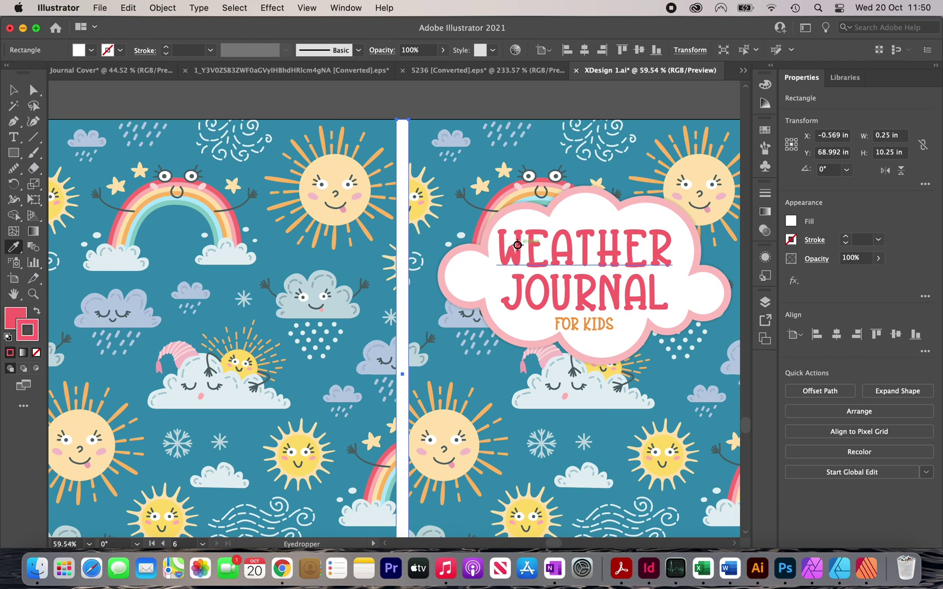
click(15, 88)
click(348, 112)
key(super+0)
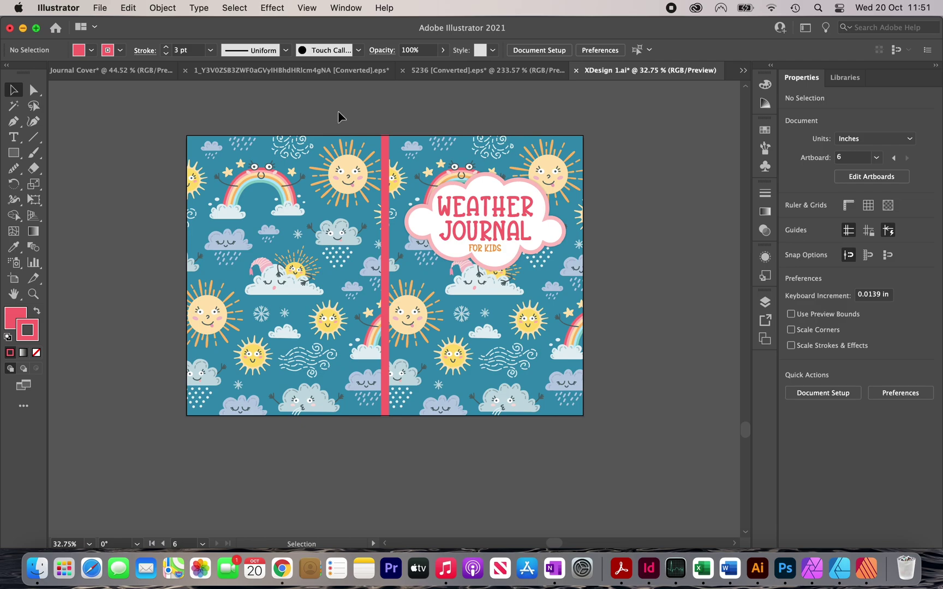
Step: Group all the template cover artwork, including the front cover, back cover and spine rectangle
key(super+a)
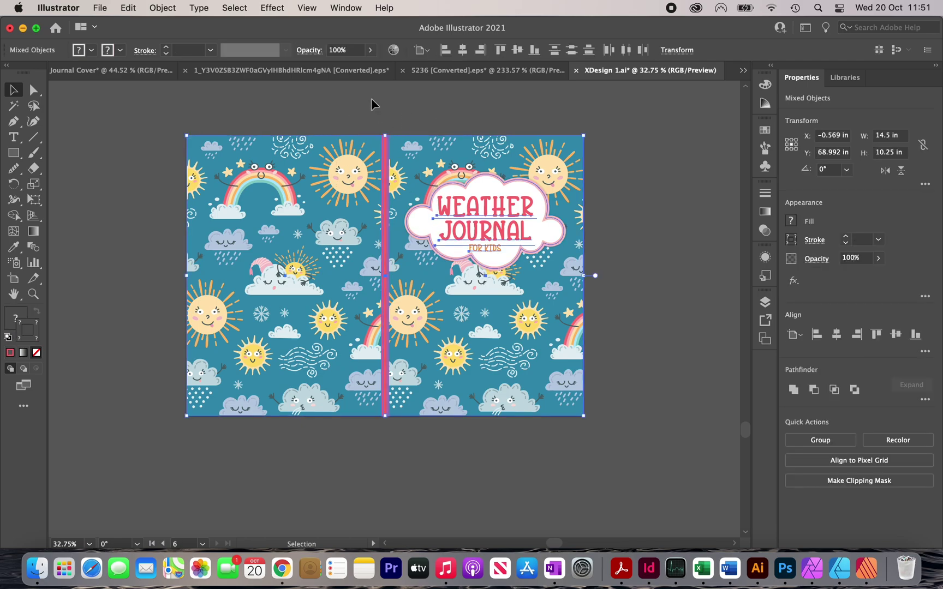
click(166, 8)
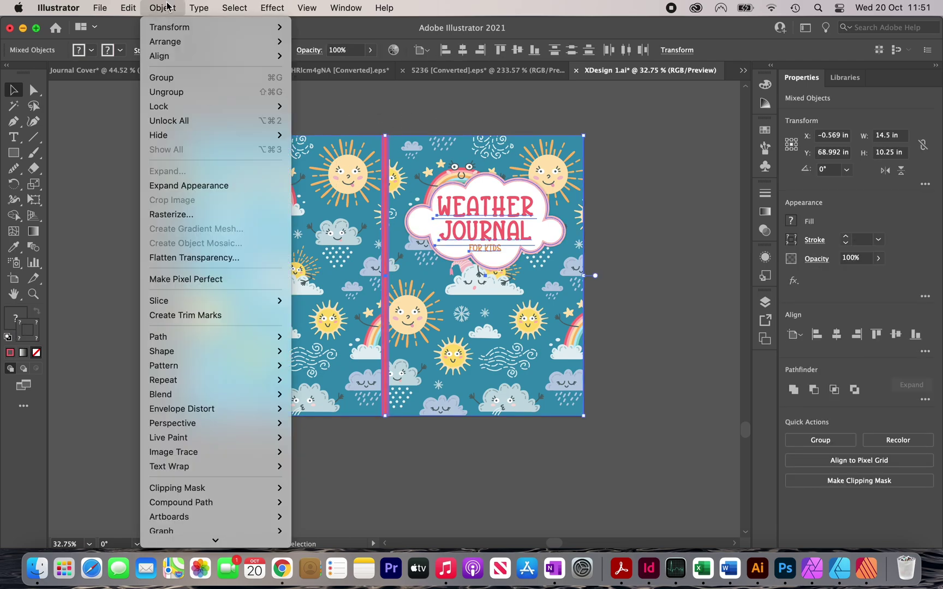
click(193, 80)
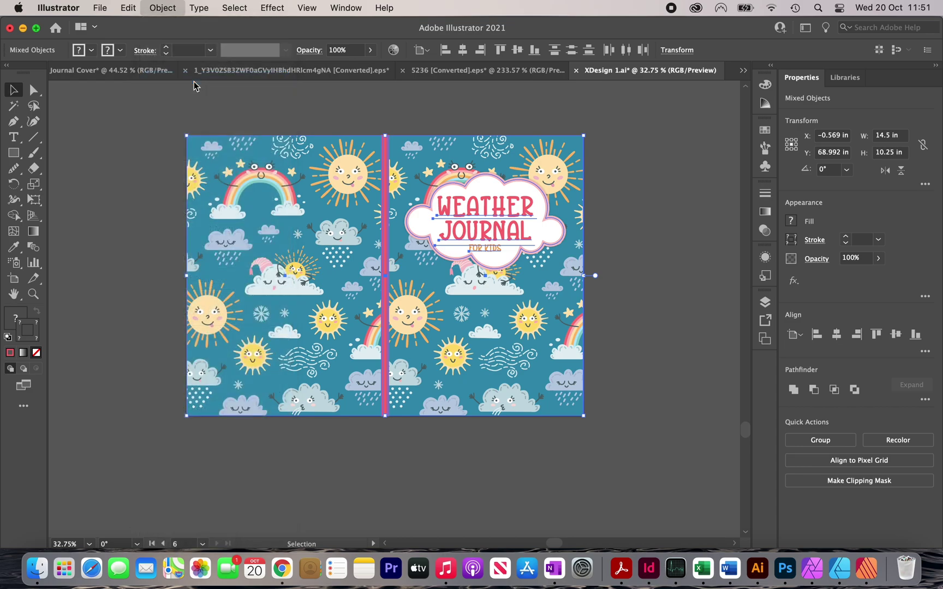
click(364, 111)
Step: Set the grouped cover's opacity to 50% and check the artwork against the template guidelines beneath it
click(459, 214)
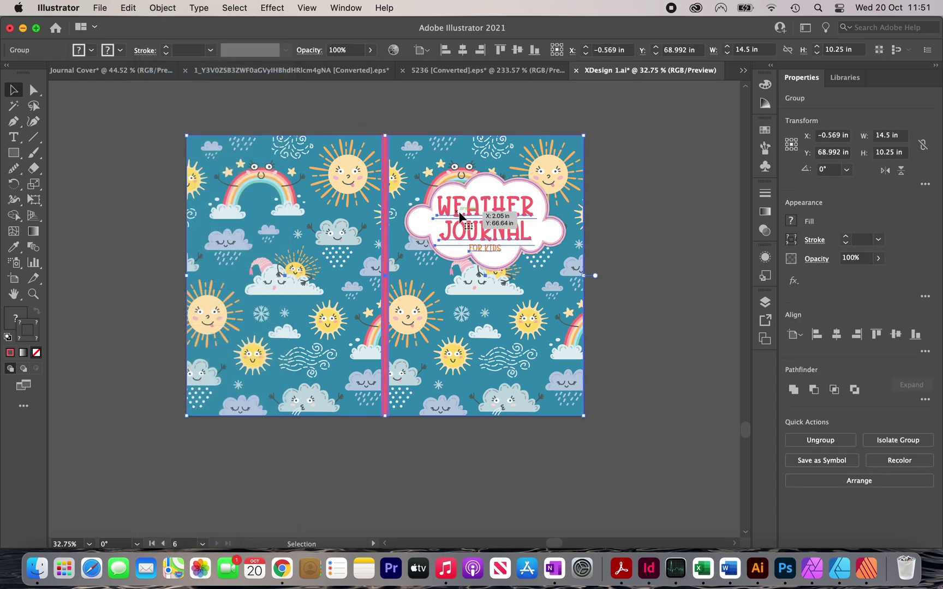
shift+click(393, 172)
shift+click(393, 172)
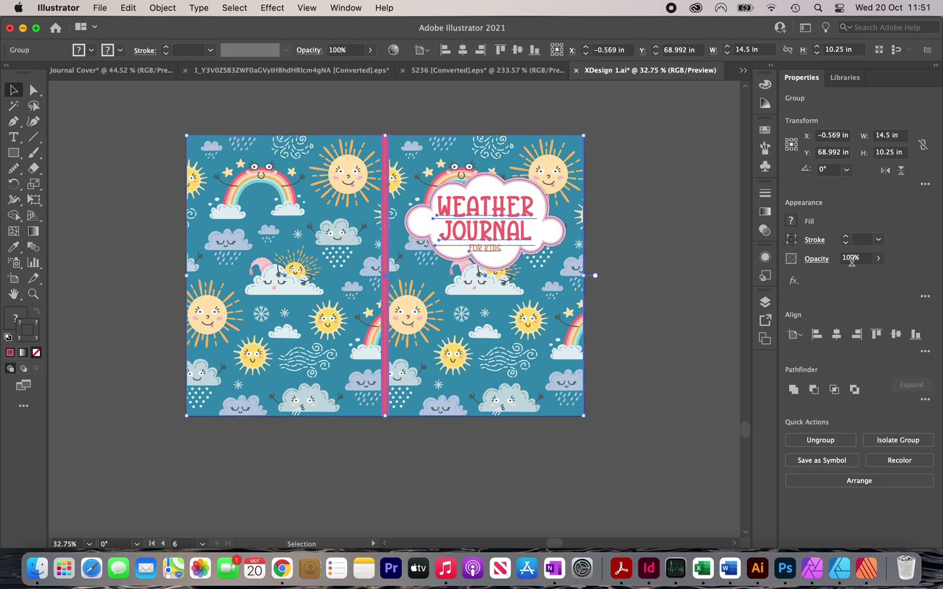
click(848, 258)
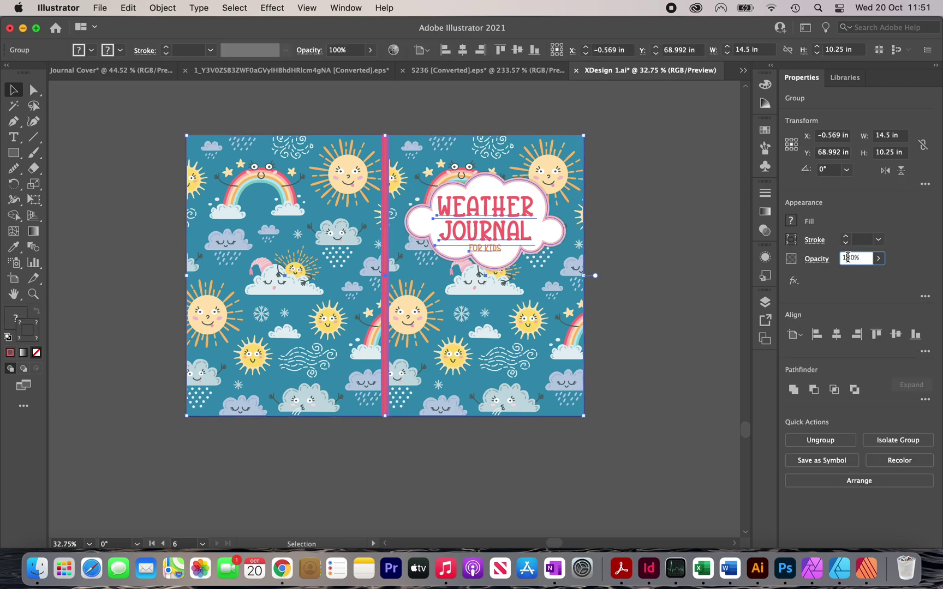
text(50)
key(Return)
click(703, 250)
scroll(348, 137, up, 5)
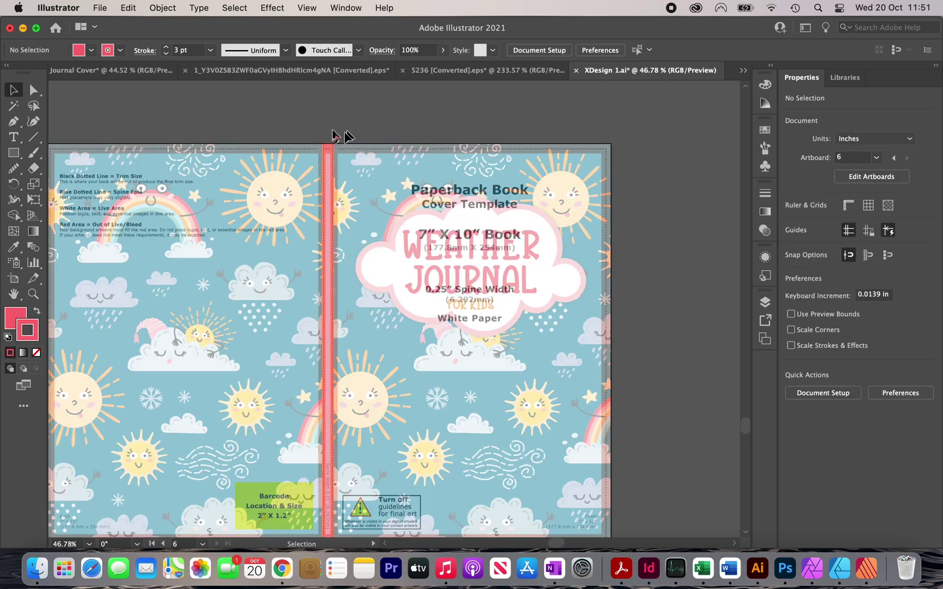
scroll(332, 128, up, 3)
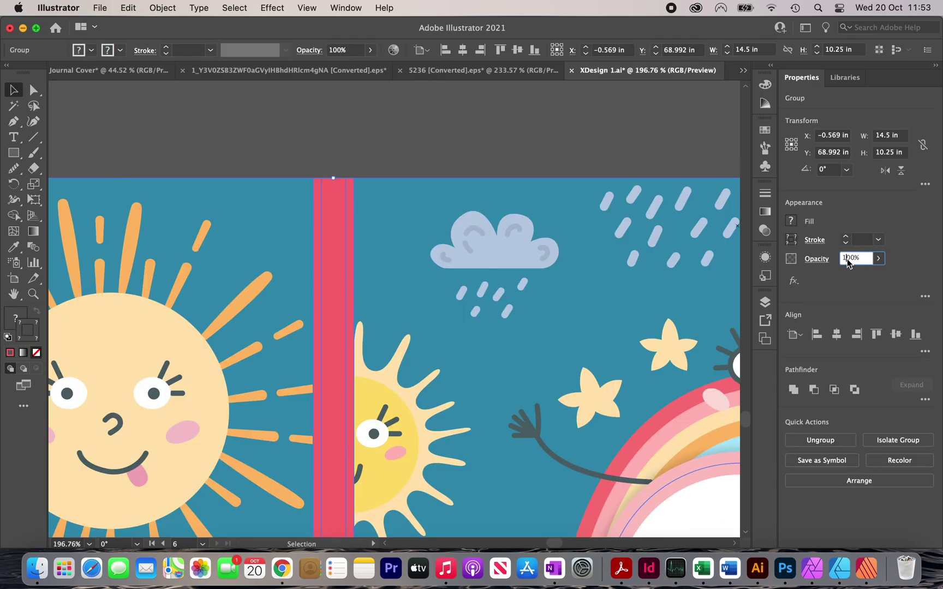
Step: Set the cover group's opacity to 50% again and compare the spine rectangle with the template's spine fold lines
text(50)
key(Return)
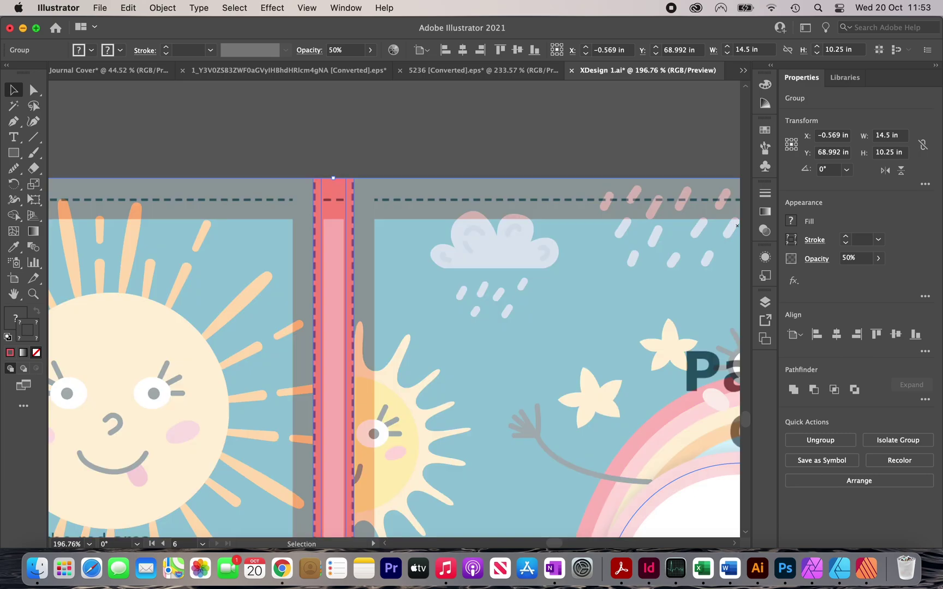
click(419, 113)
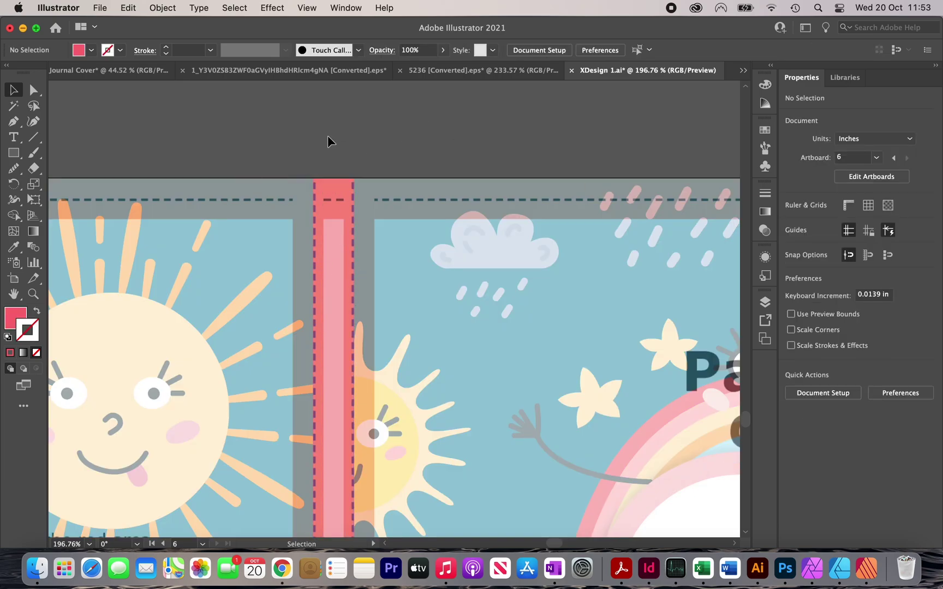
scroll(327, 136, down, 10)
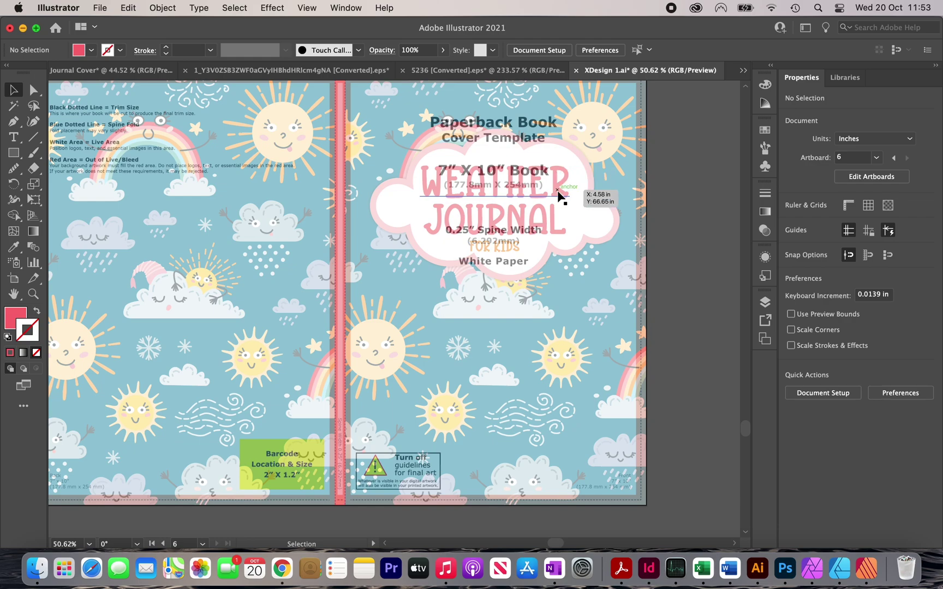
Step: Set the cover group's opacity to 100% and look over the layer list
click(548, 252)
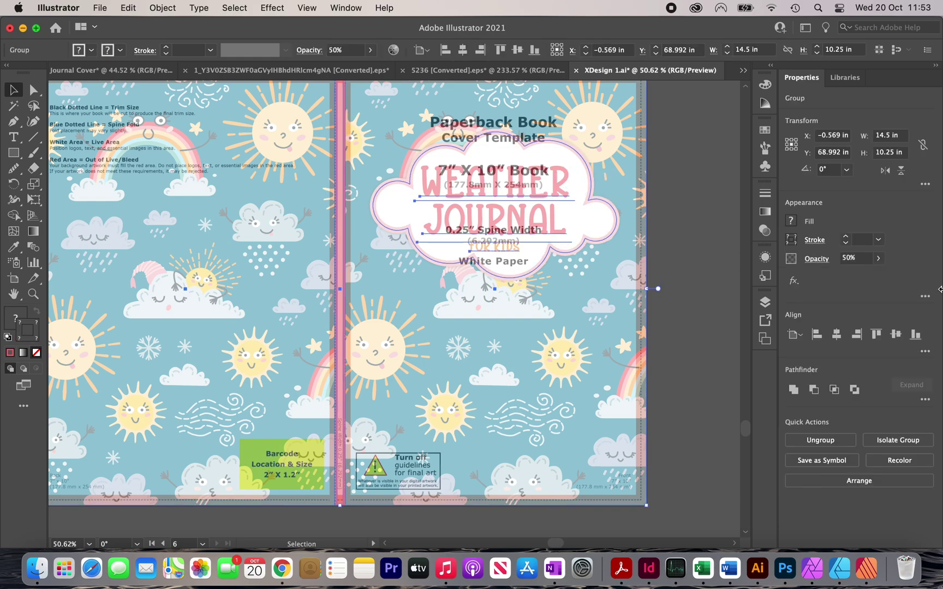
click(843, 255)
text(100)
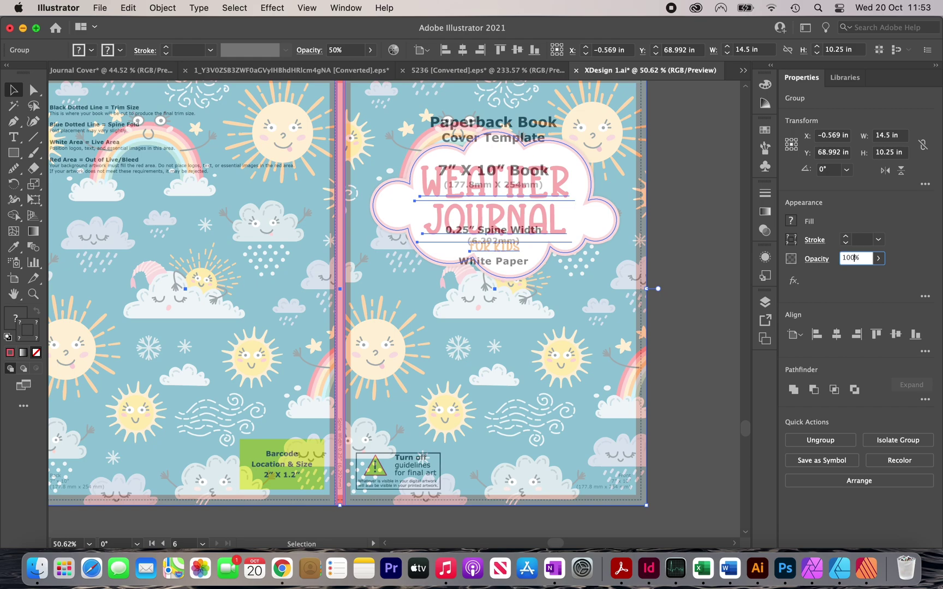
key(Return)
click(764, 303)
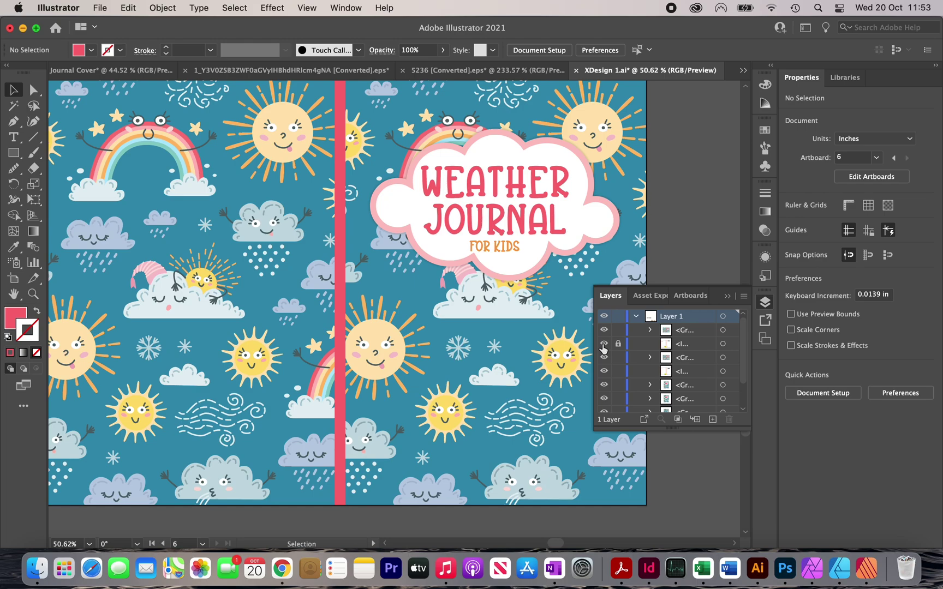
scroll(282, 123, down, 2)
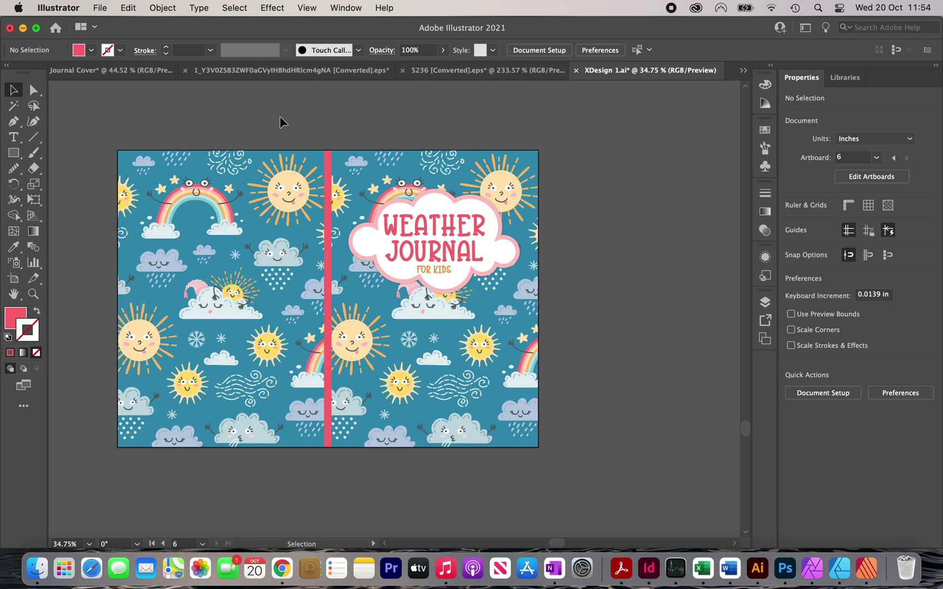
Step: Save artboard 6 to the Desktop as the Adobe PDF "XDesign 1.pdf" with the Illustrator Default preset
click(100, 6)
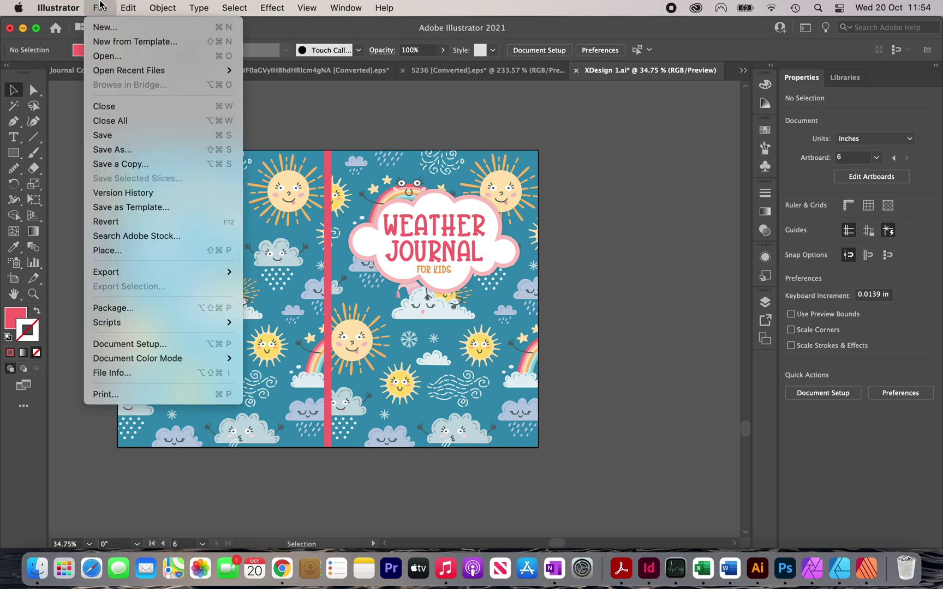
click(143, 150)
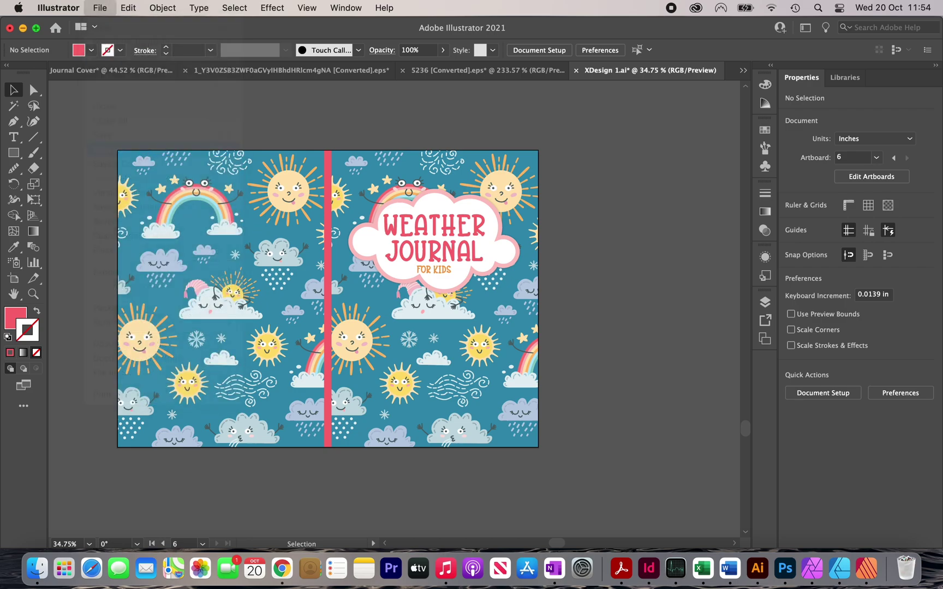
click(507, 216)
click(480, 267)
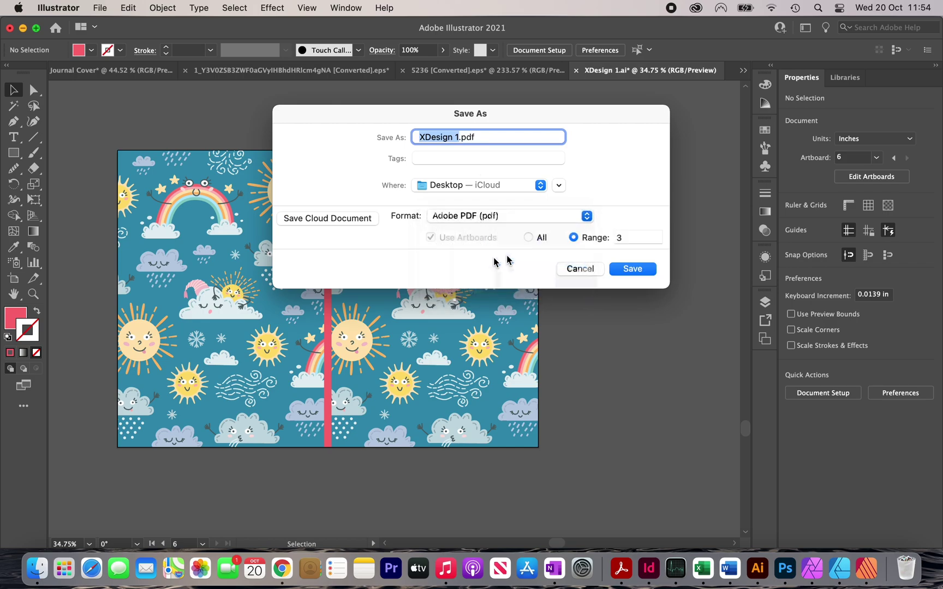
click(638, 237)
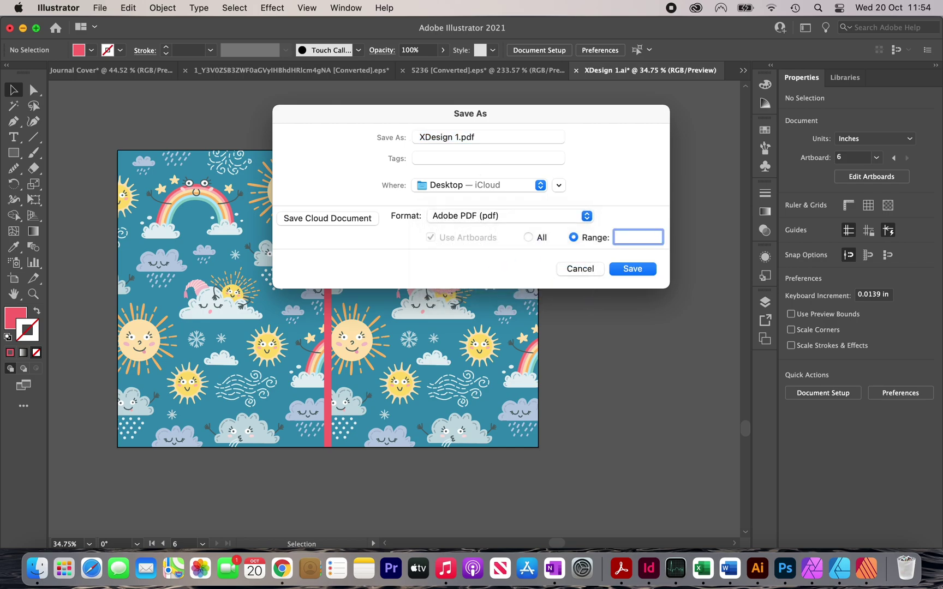
text(6)
click(633, 269)
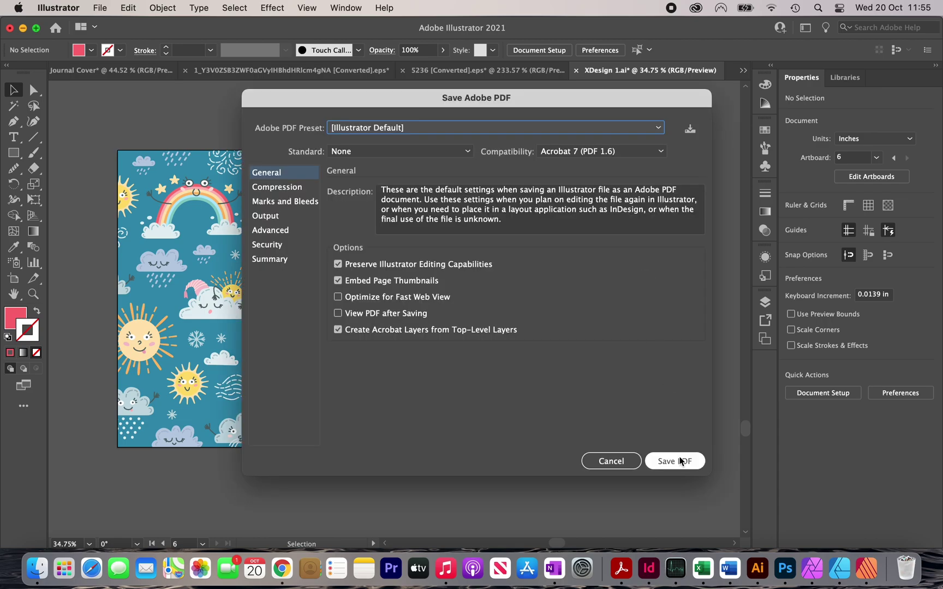
click(680, 461)
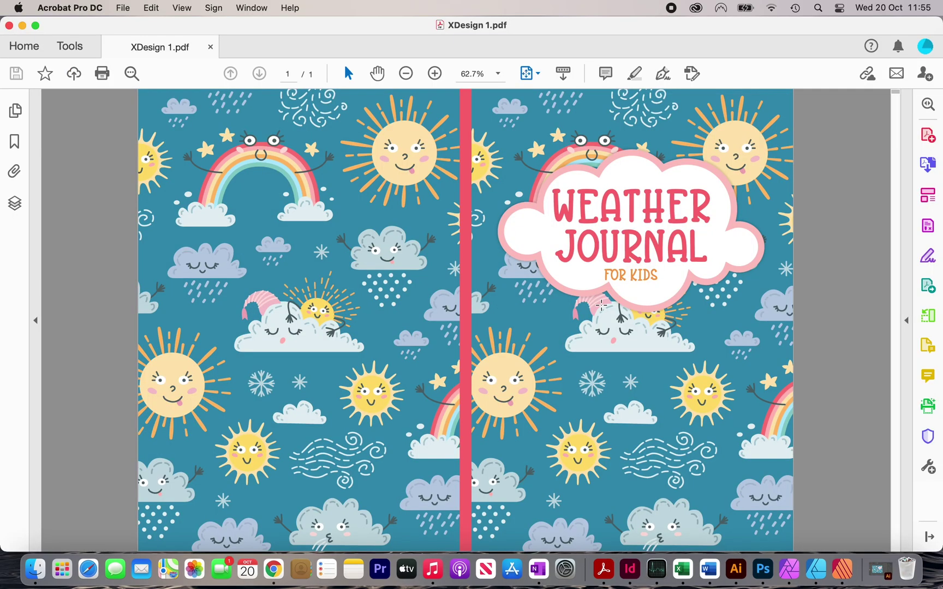